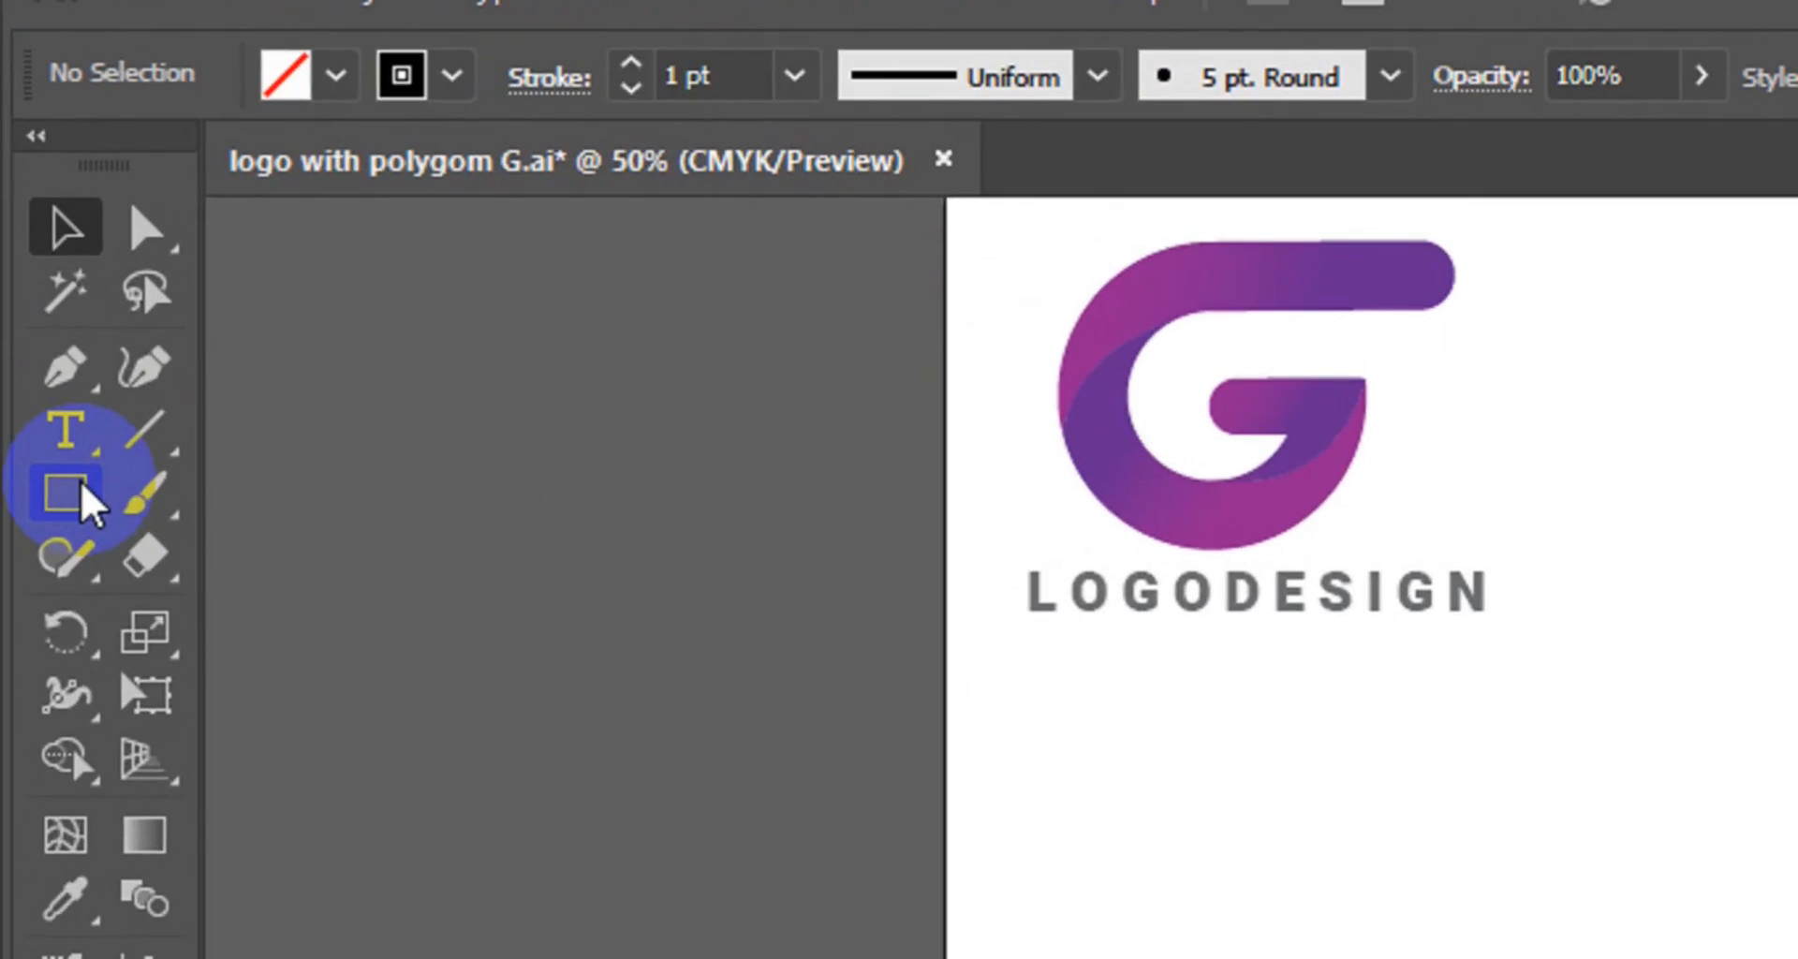
Pick the Ellipse tool and set its fill to none with a black stroke.
{"action": "left_click", "coordinate": [38, 277]}
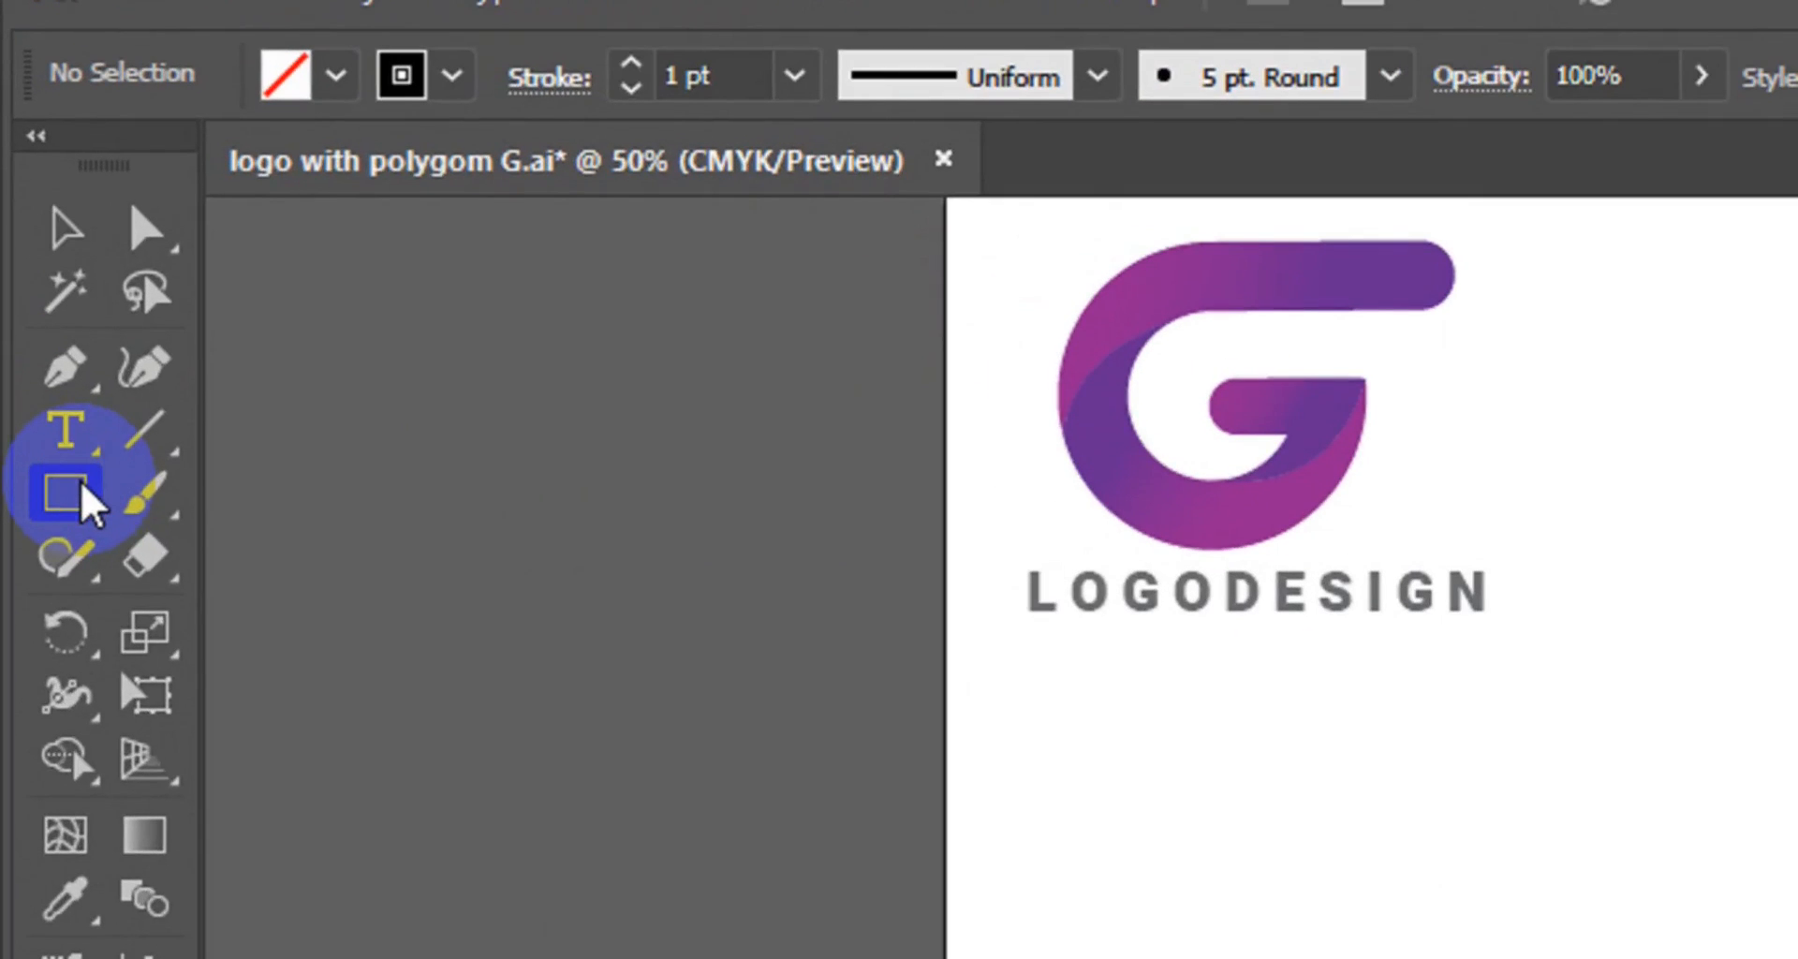
{"action": "left_click", "coordinate": [82, 484]}
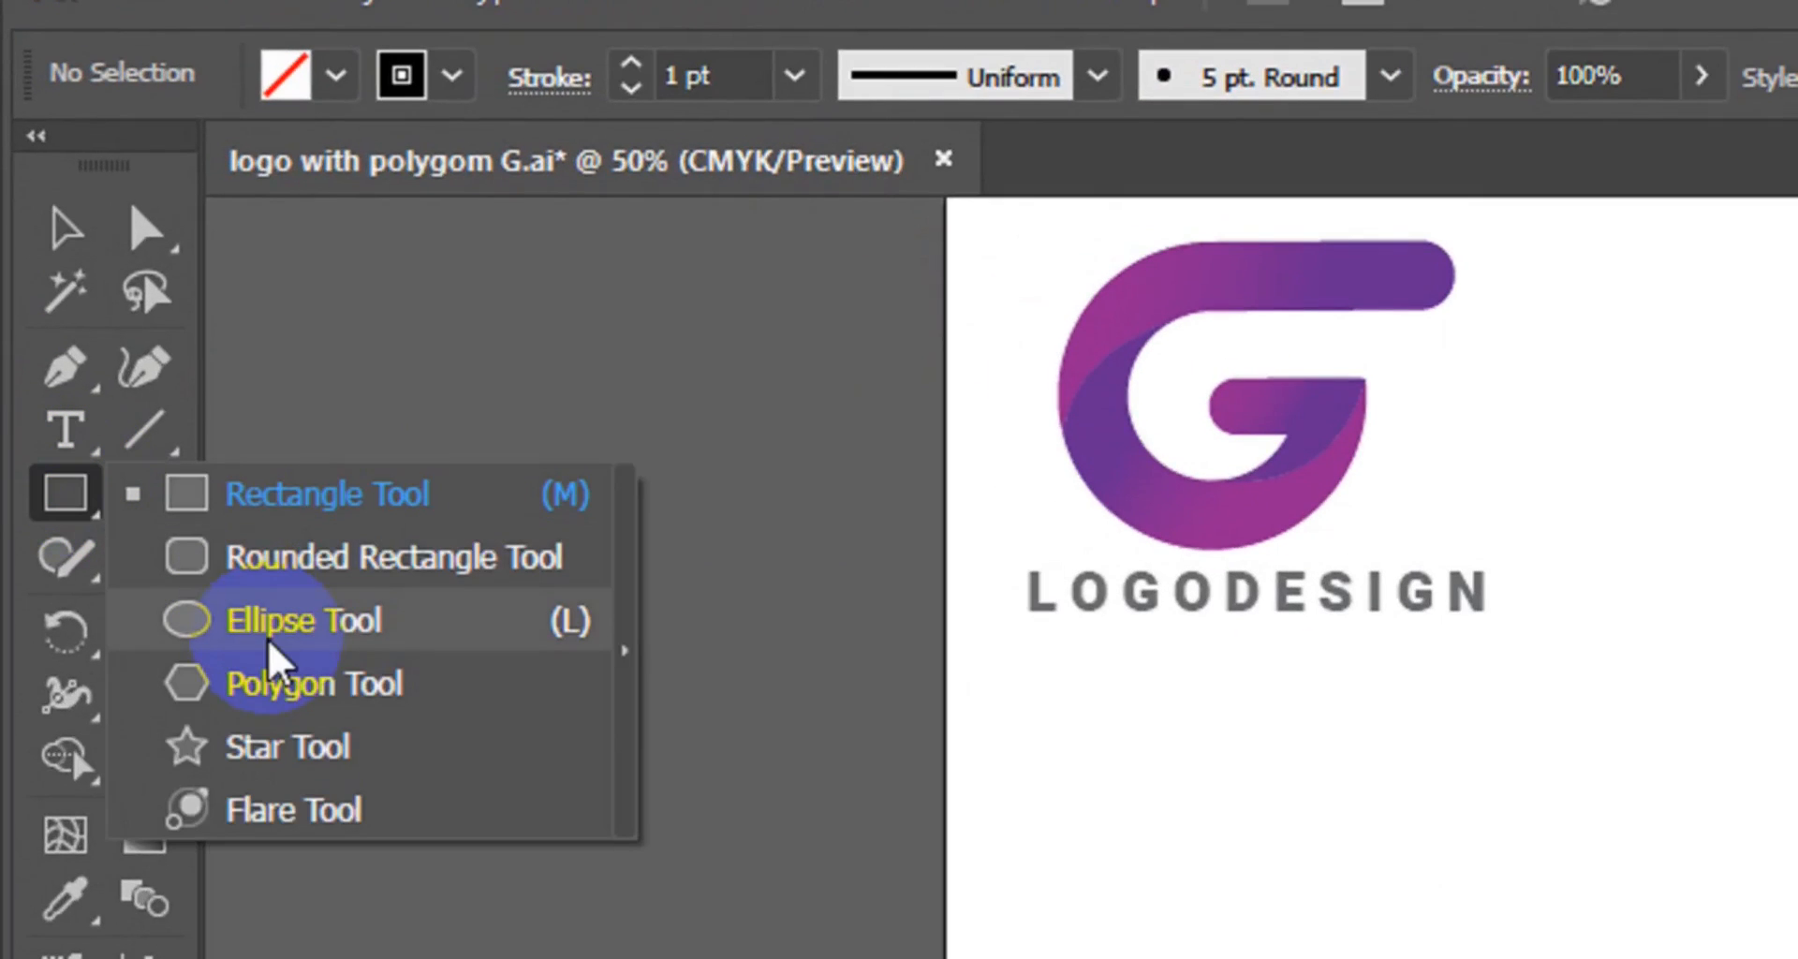
{"action": "left_click", "coordinate": [272, 644]}
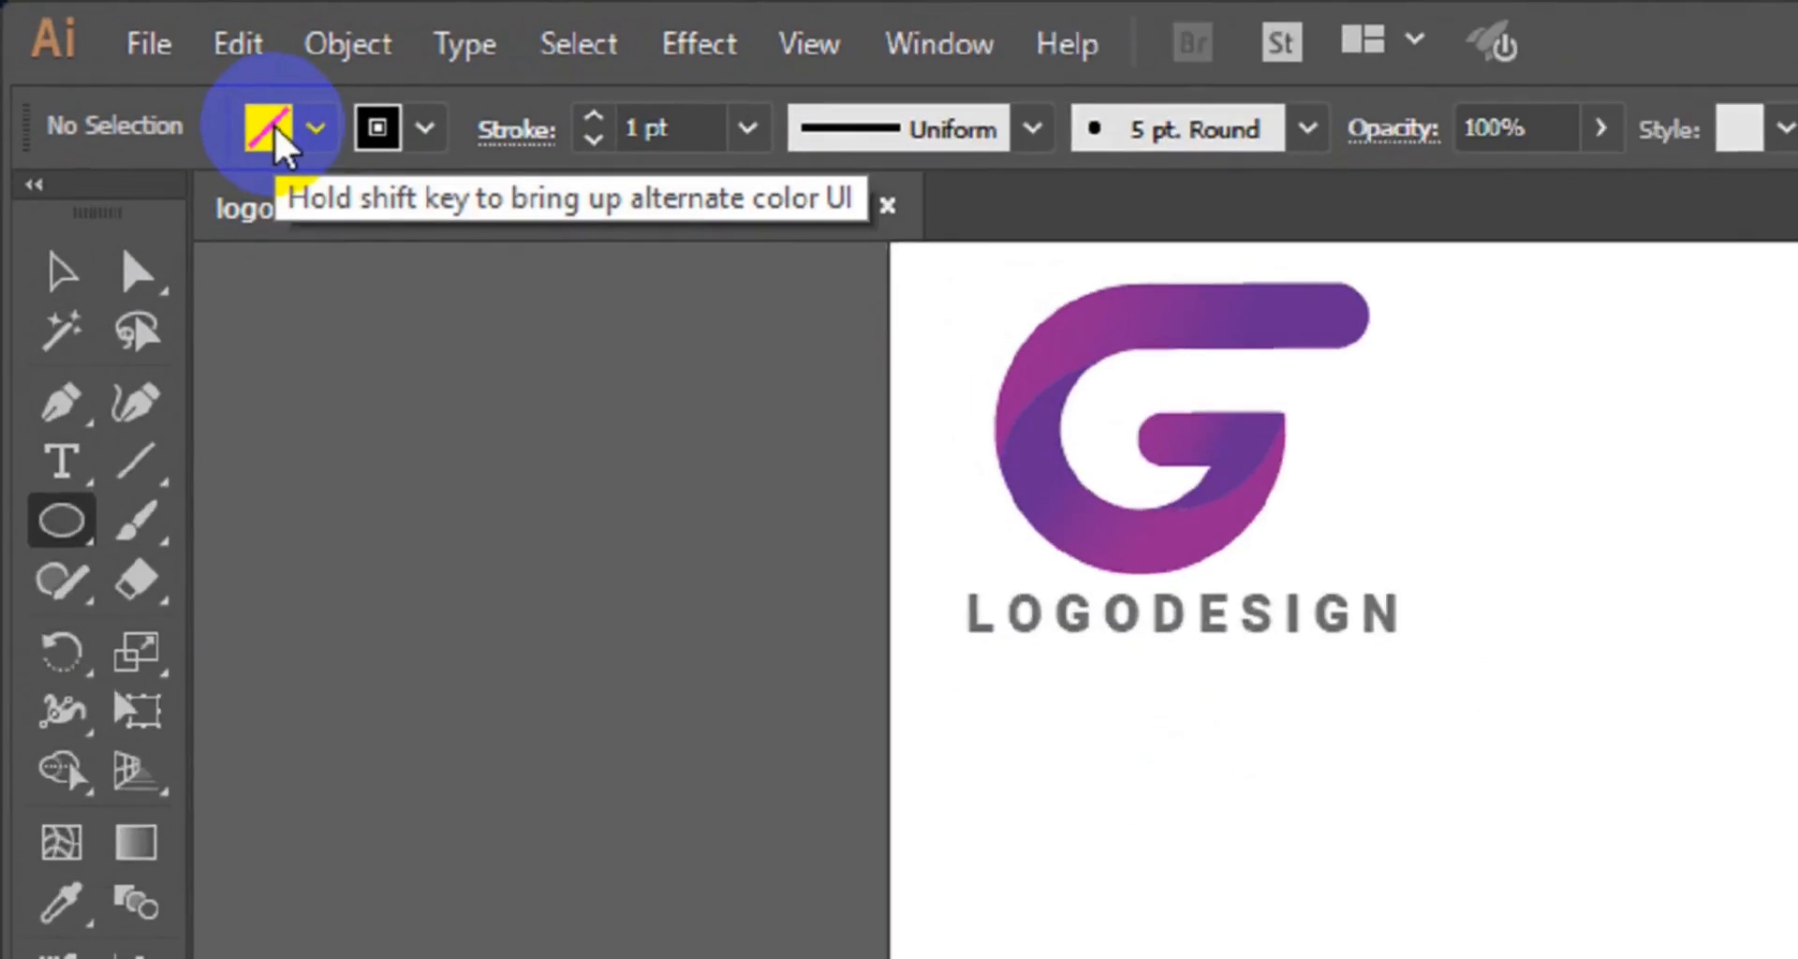
{"action": "left_click", "coordinate": [164, 69]}
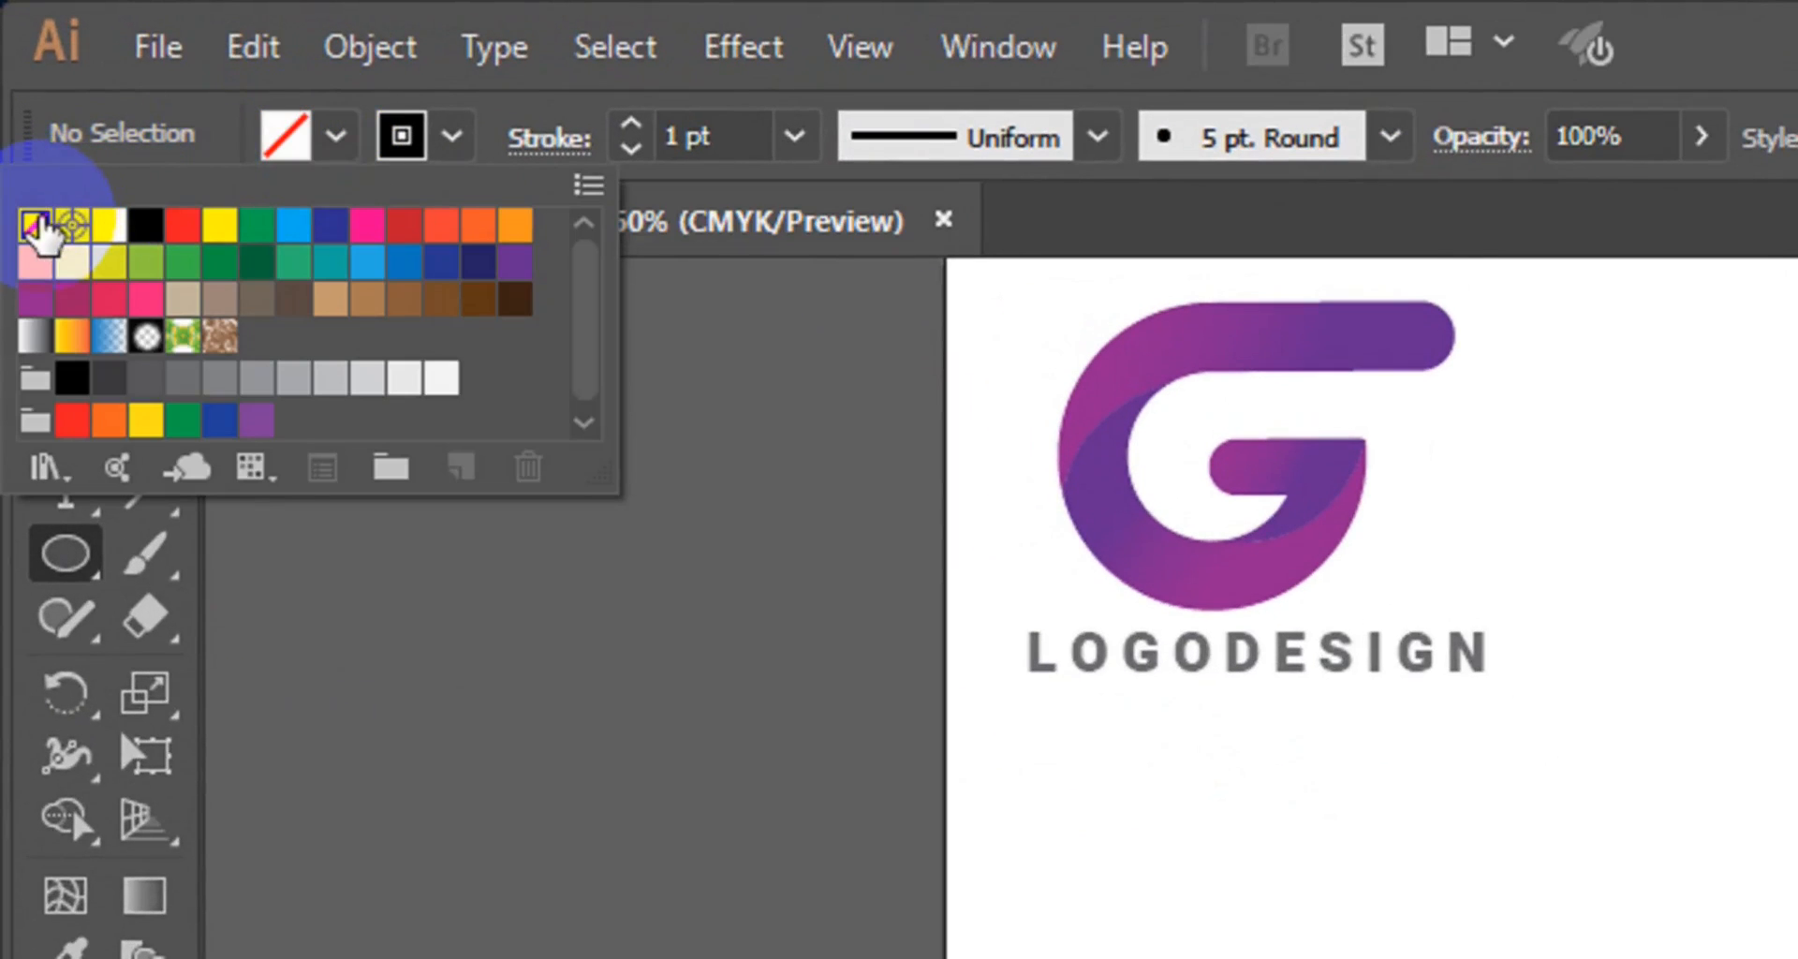
{"action": "left_click", "coordinate": [421, 170]}
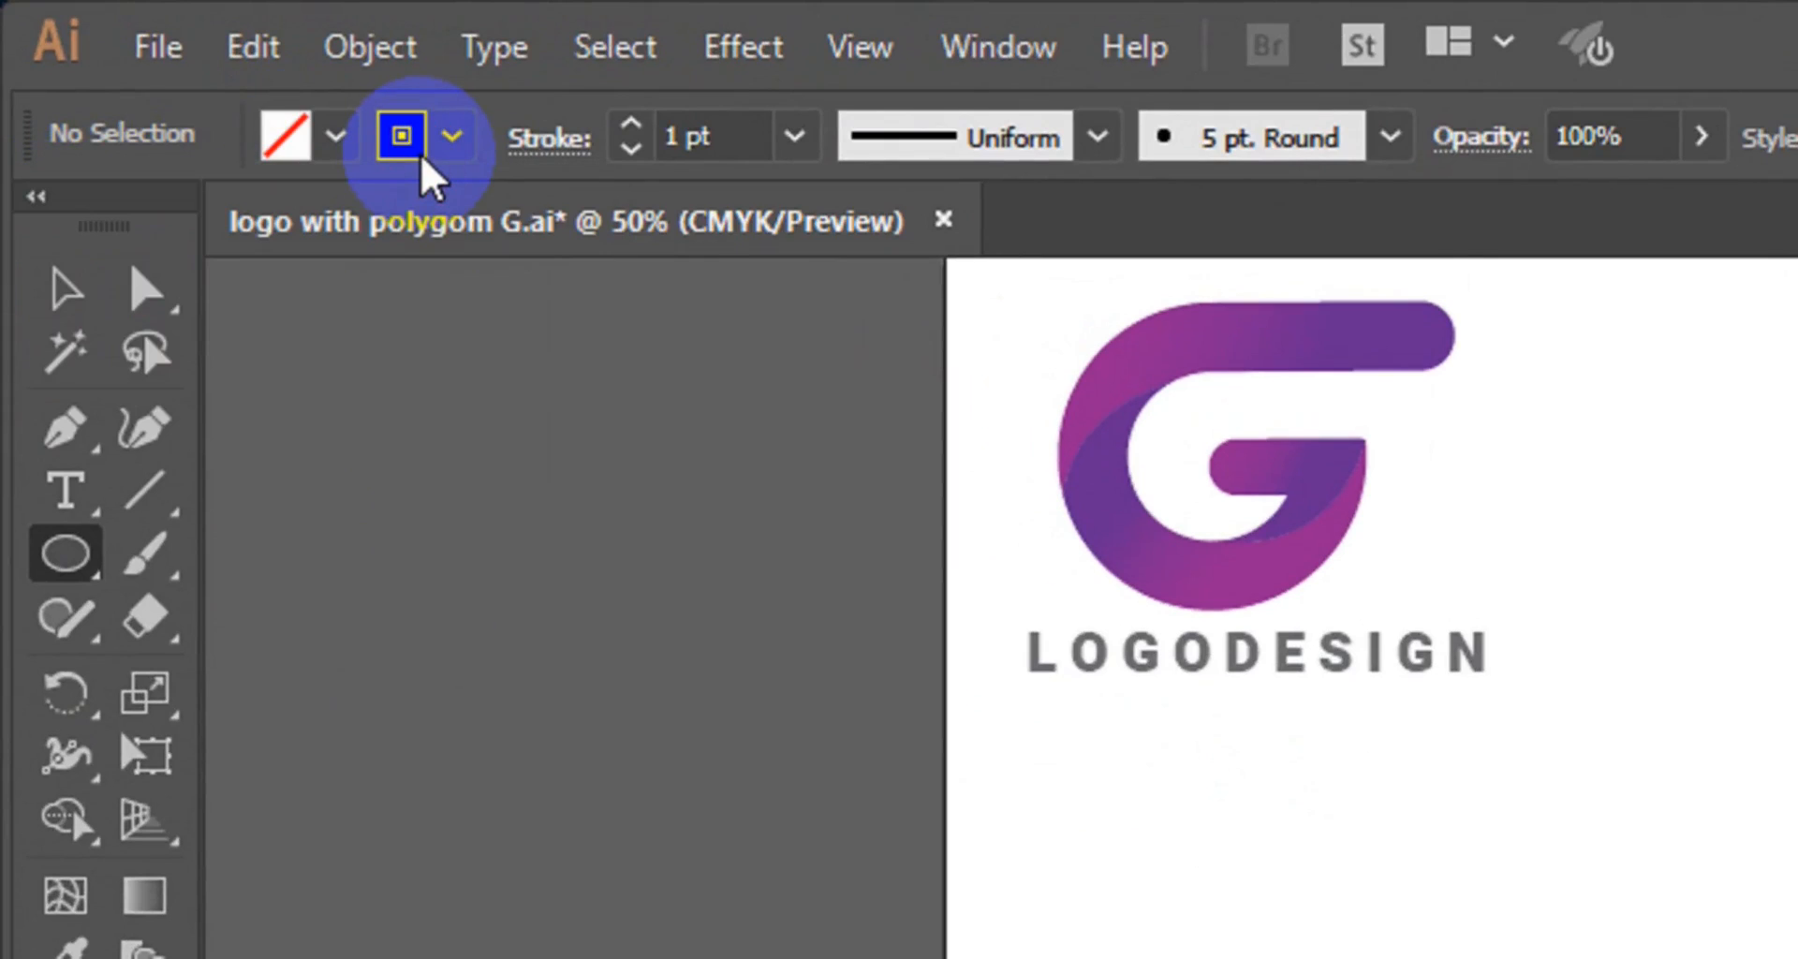
{"action": "left_click", "coordinate": [451, 155]}
{"action": "left_click", "coordinate": [450, 156]}
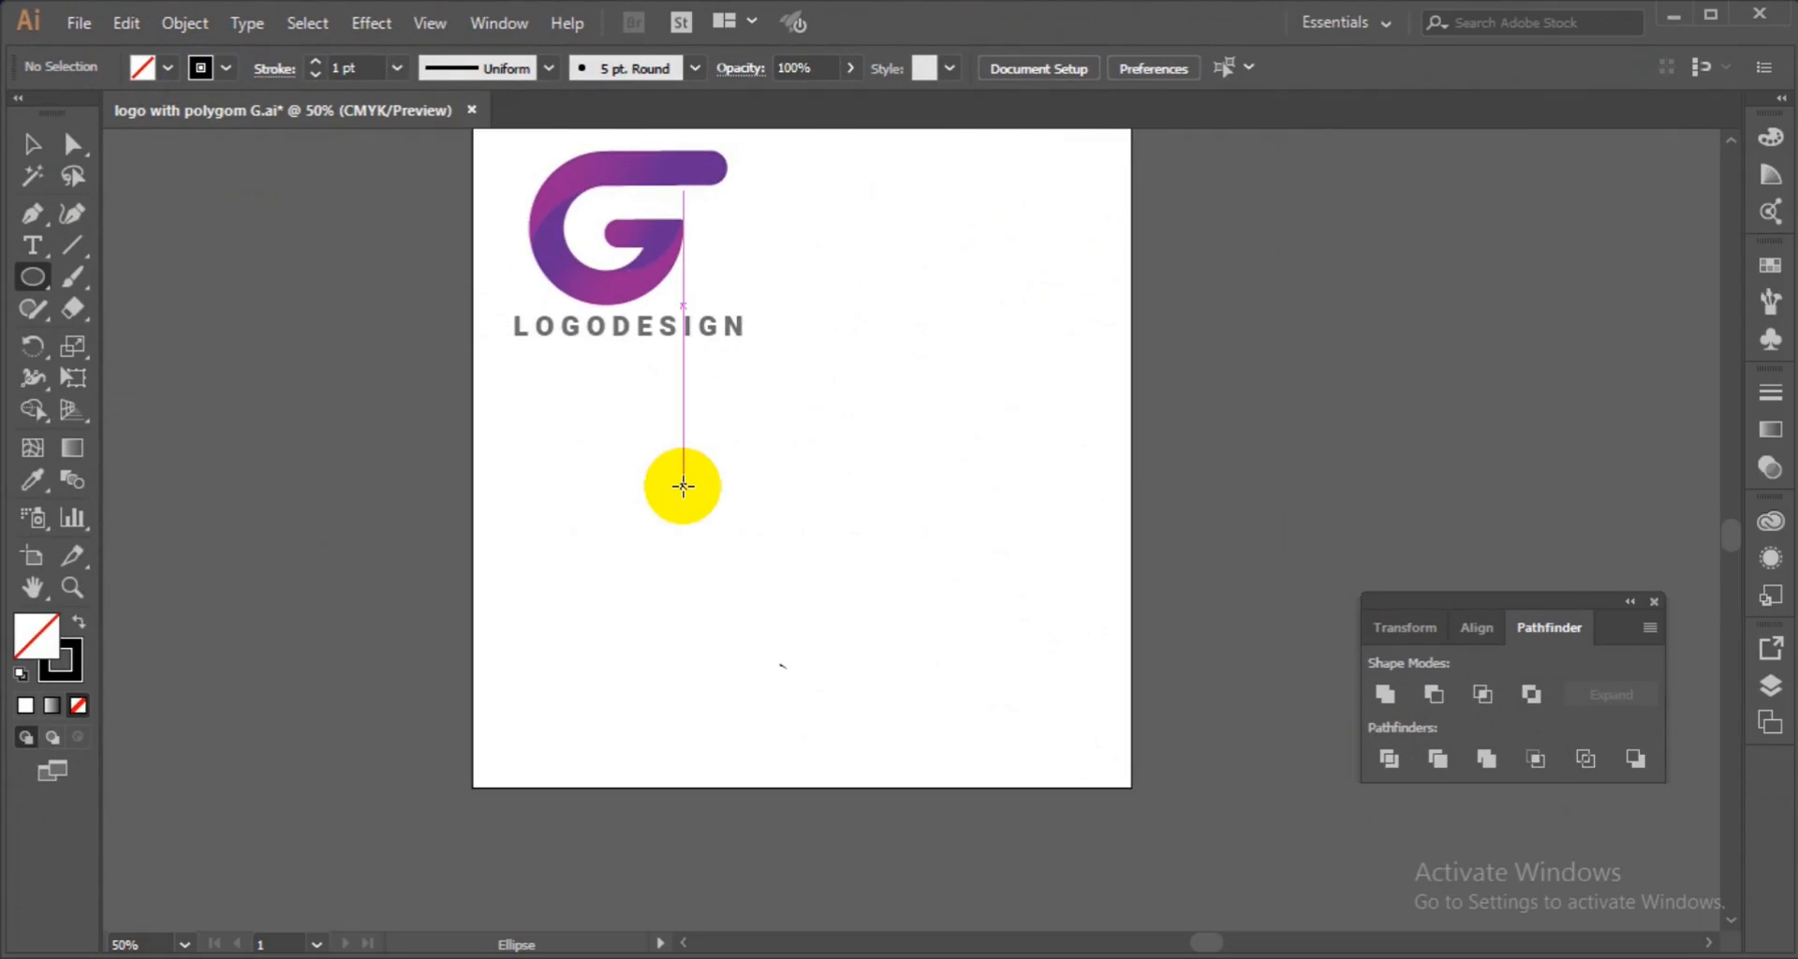
Draw a circle below the logo and center it horizontally on the artboard.
{"action": "left_click_drag", "start_coordinate": [682, 485], "coordinate": [840, 607]}
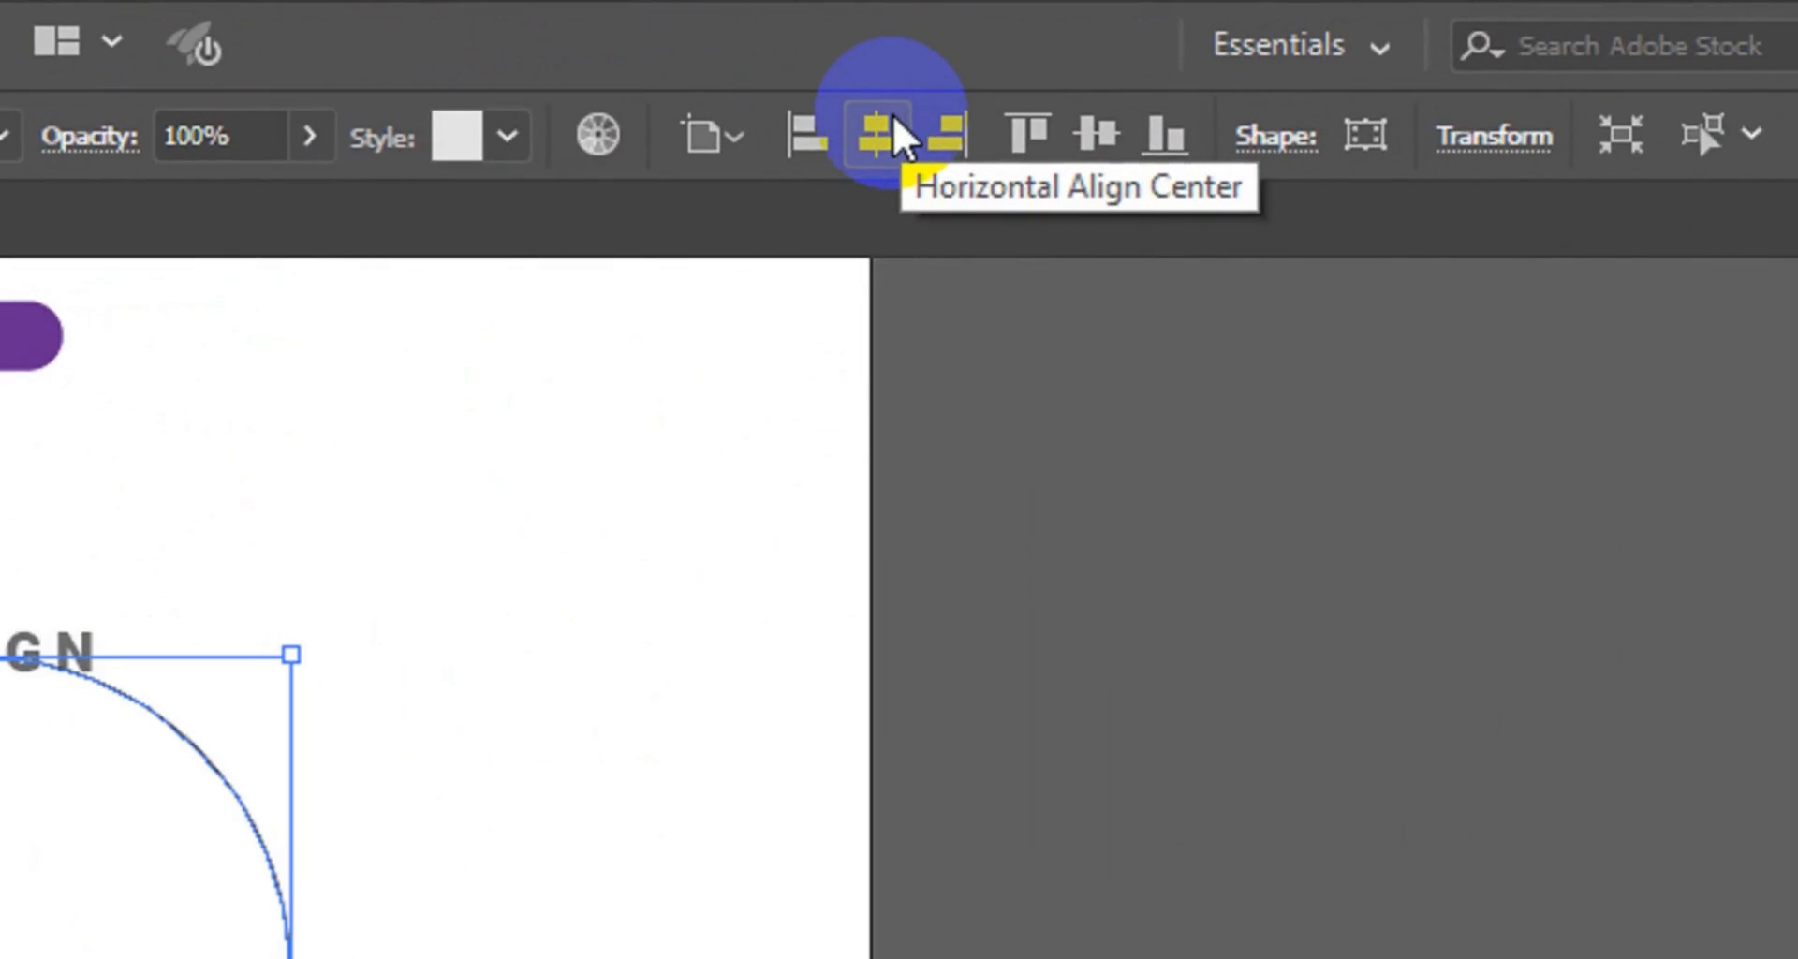
{"action": "left_click", "coordinate": [891, 136]}
{"action": "left_click", "coordinate": [1077, 148]}
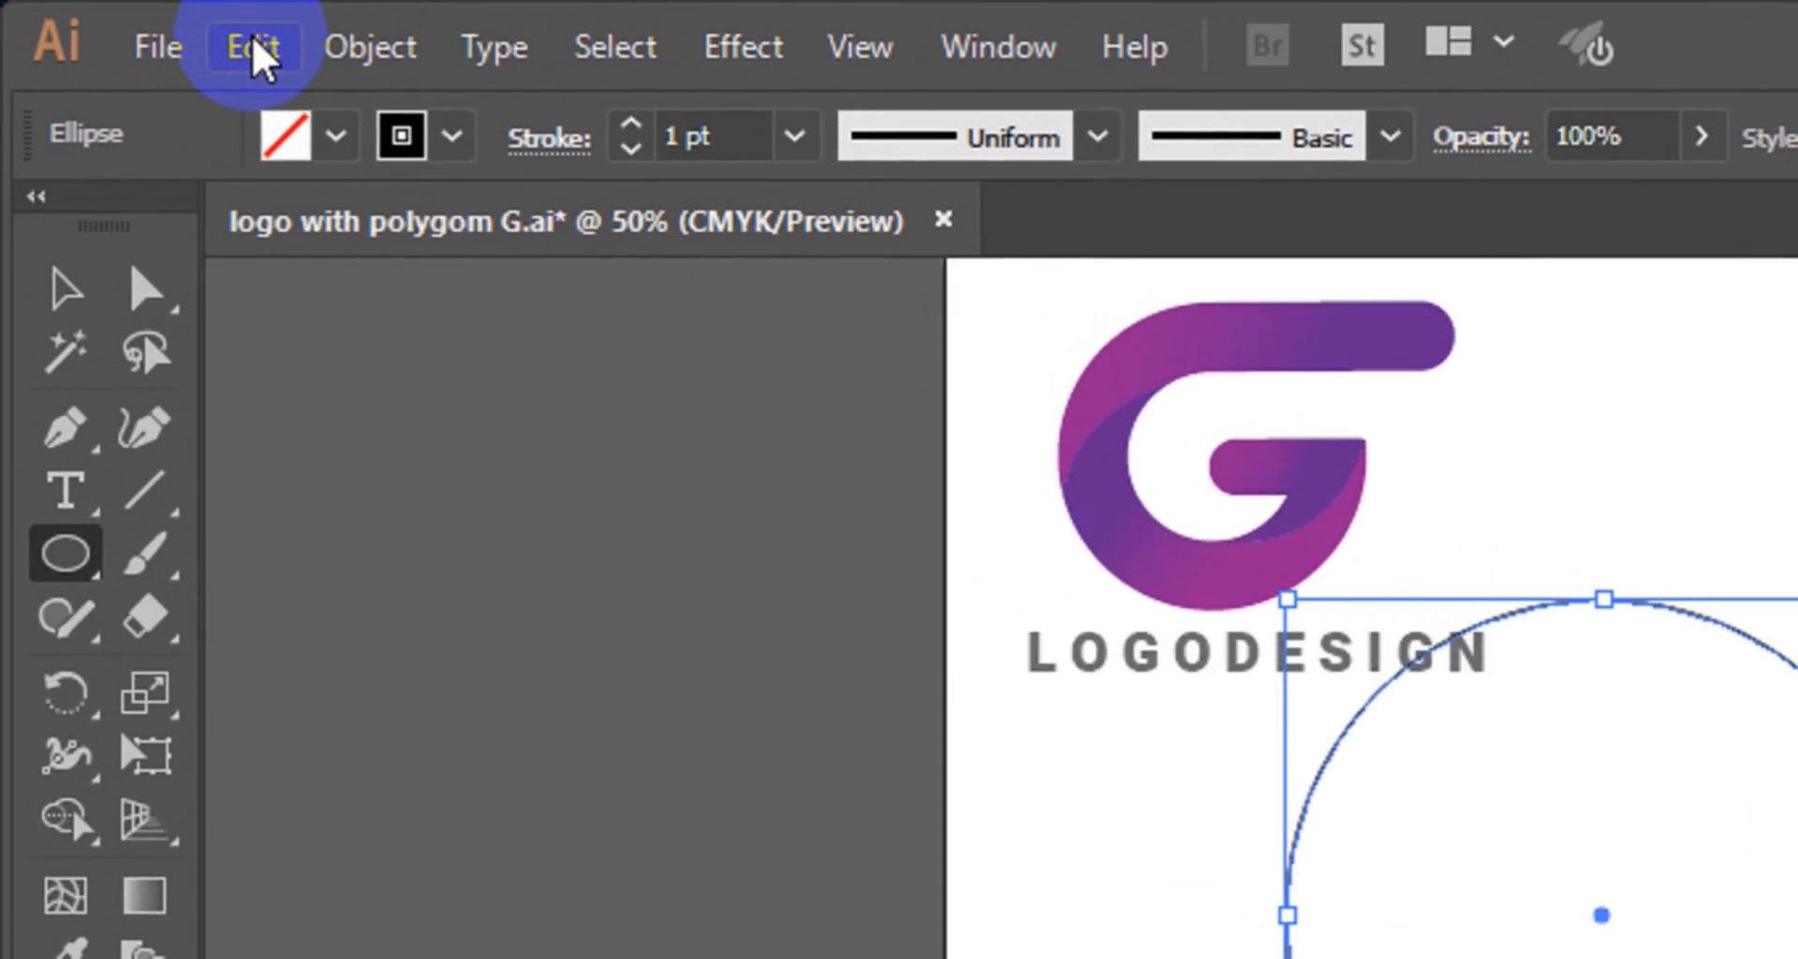
Duplicate the circle behind itself and scale the copy down into a smaller concentric inner circle.
{"action": "left_click", "coordinate": [255, 47]}
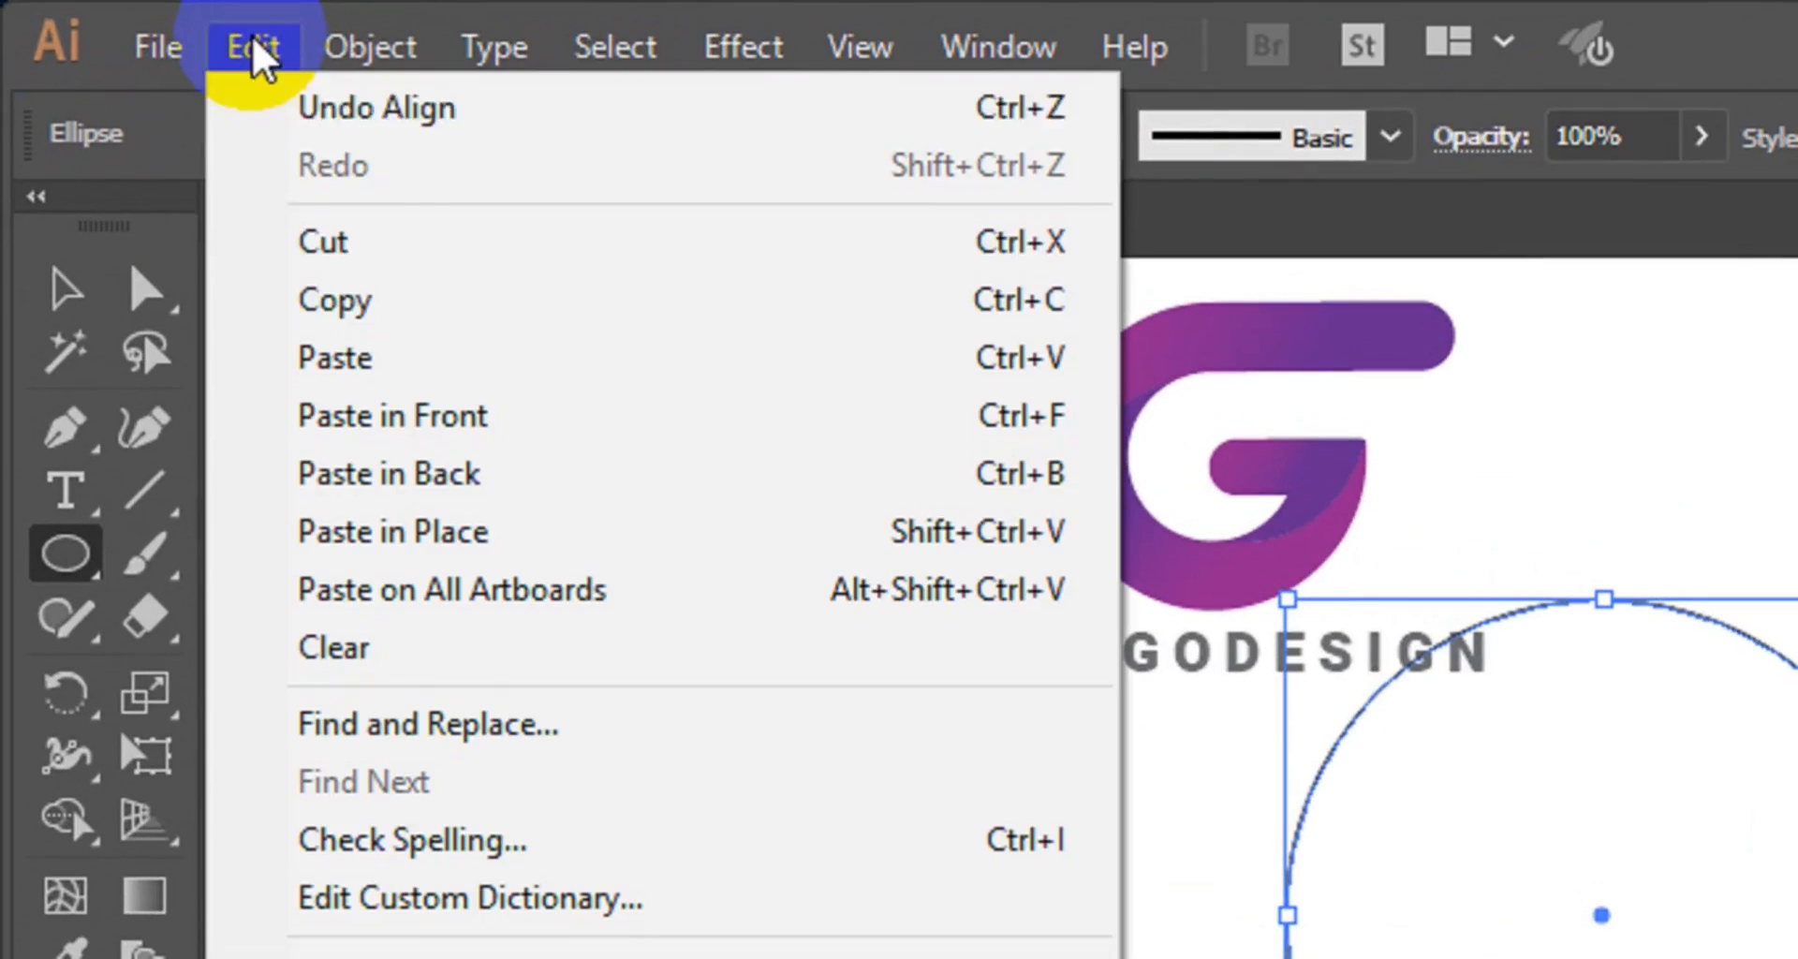
{"action": "left_click", "coordinate": [353, 297]}
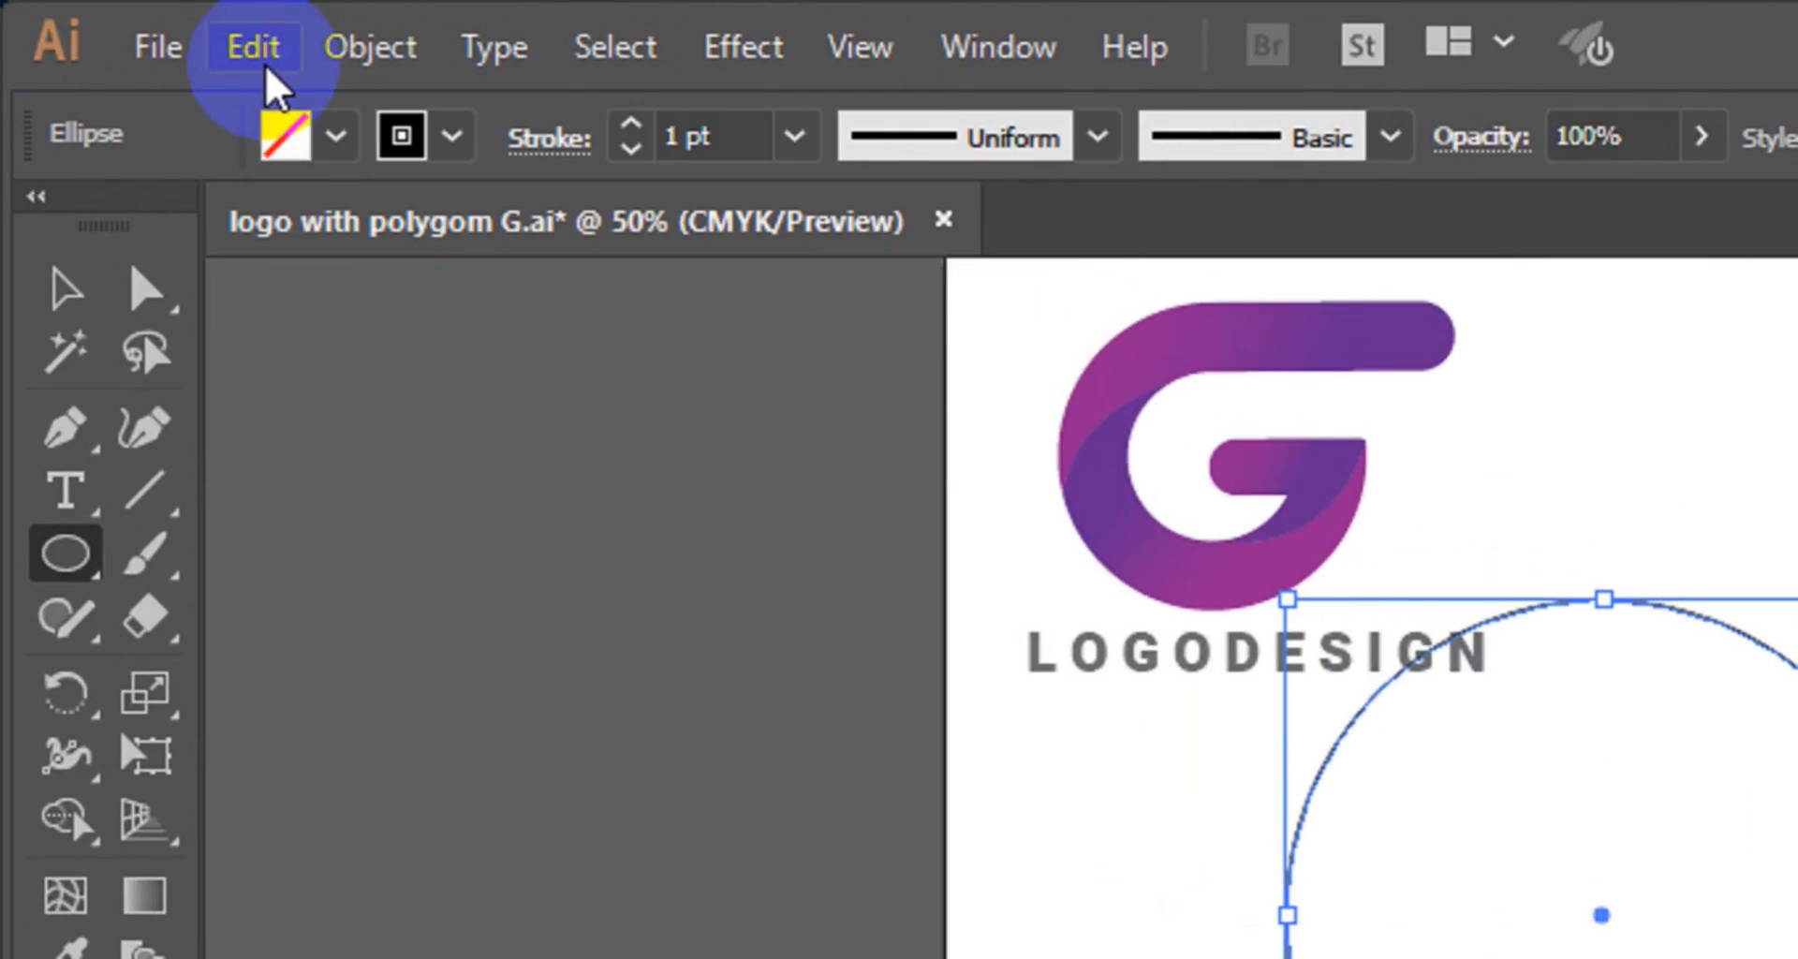
{"action": "left_click", "coordinate": [258, 49]}
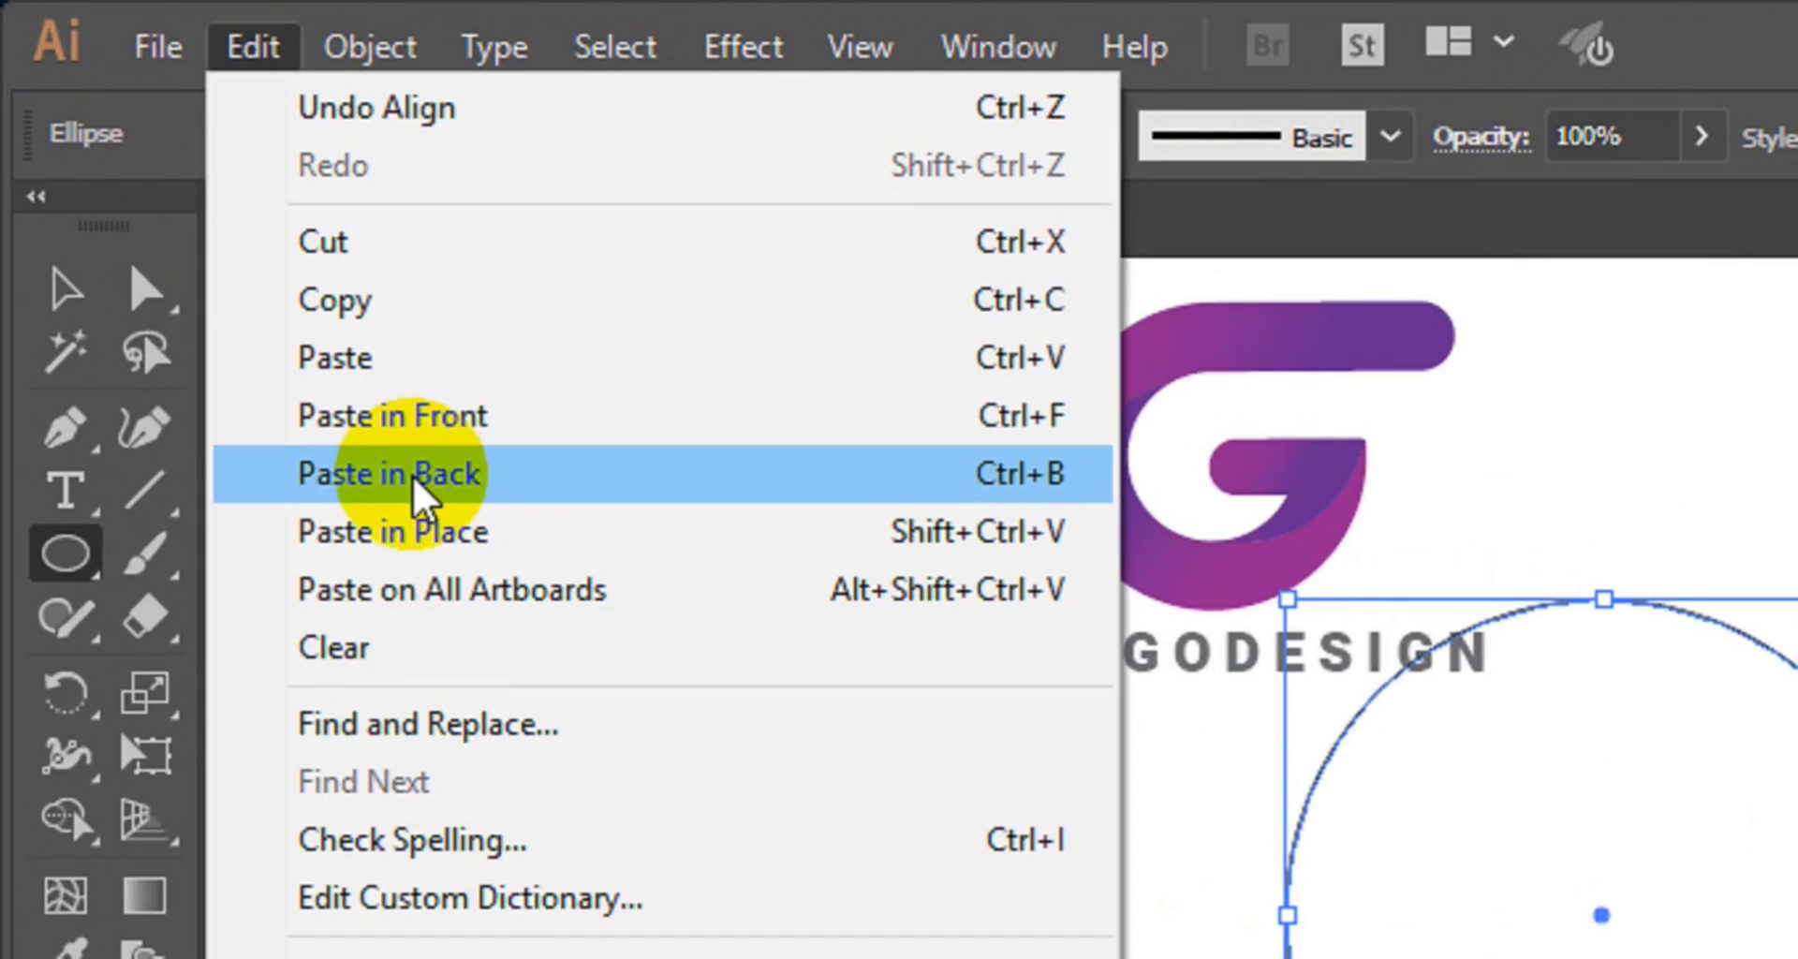
{"action": "left_click", "coordinate": [415, 482]}
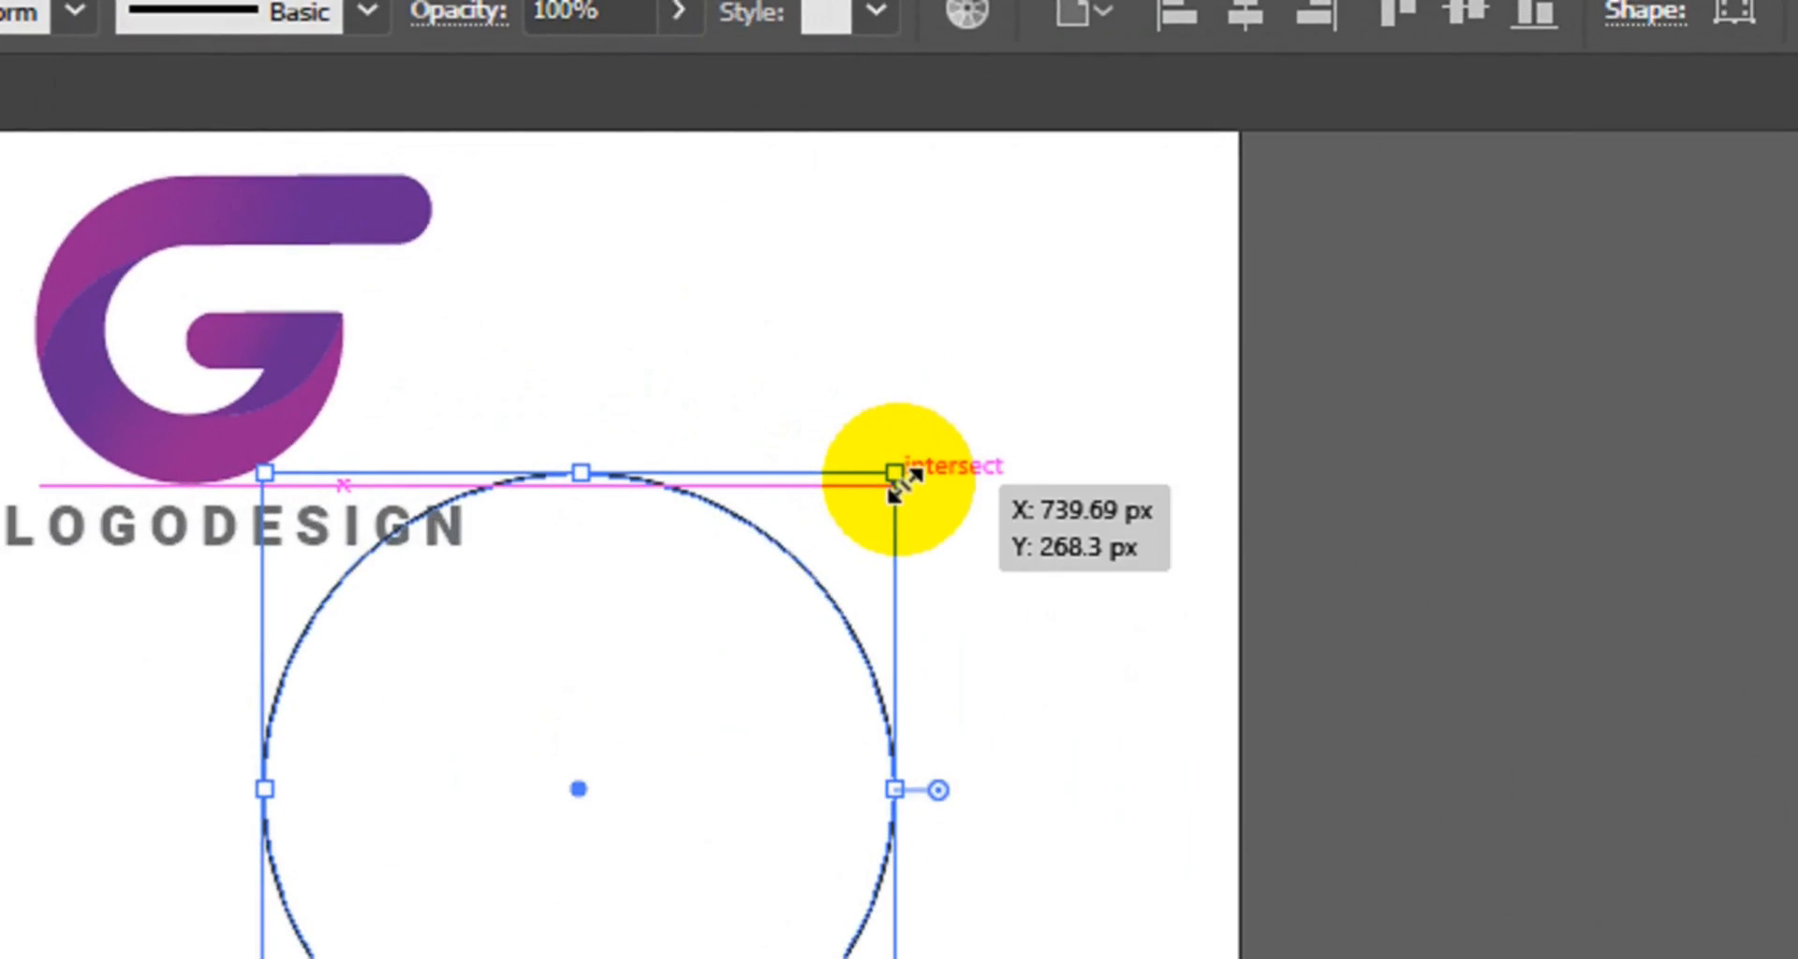
{"action": "left_click_drag", "start_coordinate": [894, 474], "coordinate": [834, 614]}
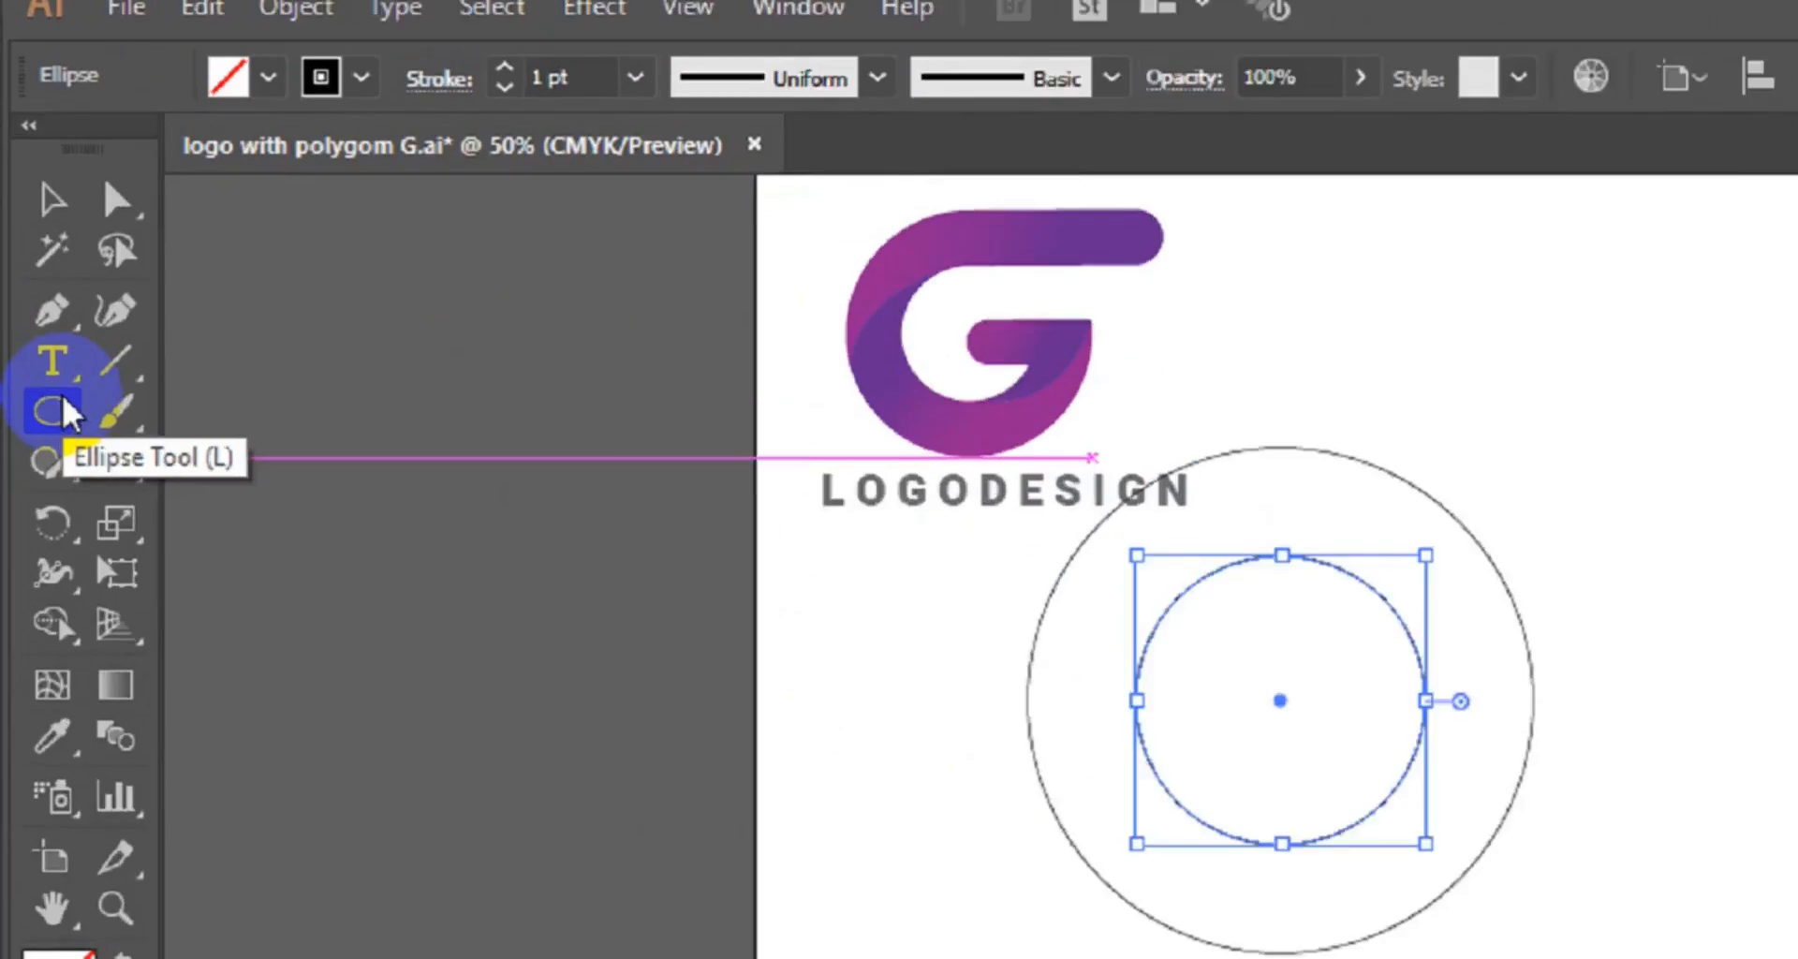
Draw a tall rectangle spanning the ring's right side from the inner to the outer circle edge, extending below.
{"action": "left_click", "coordinate": [38, 278]}
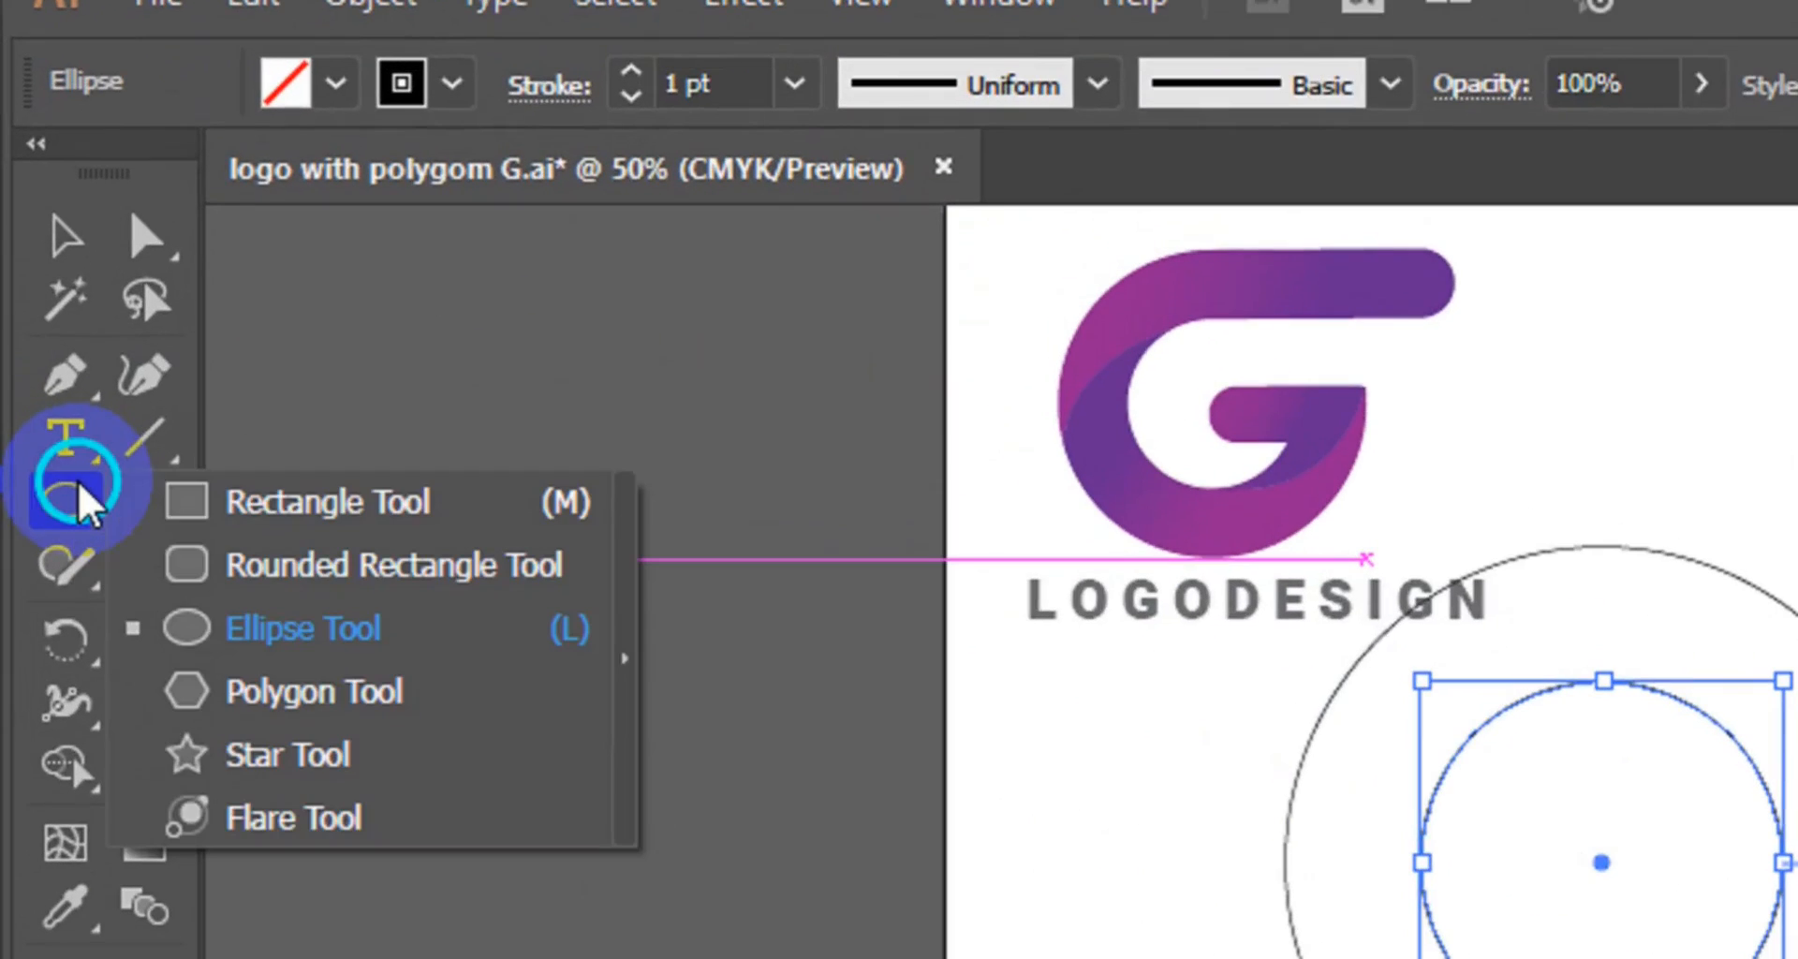
{"action": "left_click", "coordinate": [217, 506]}
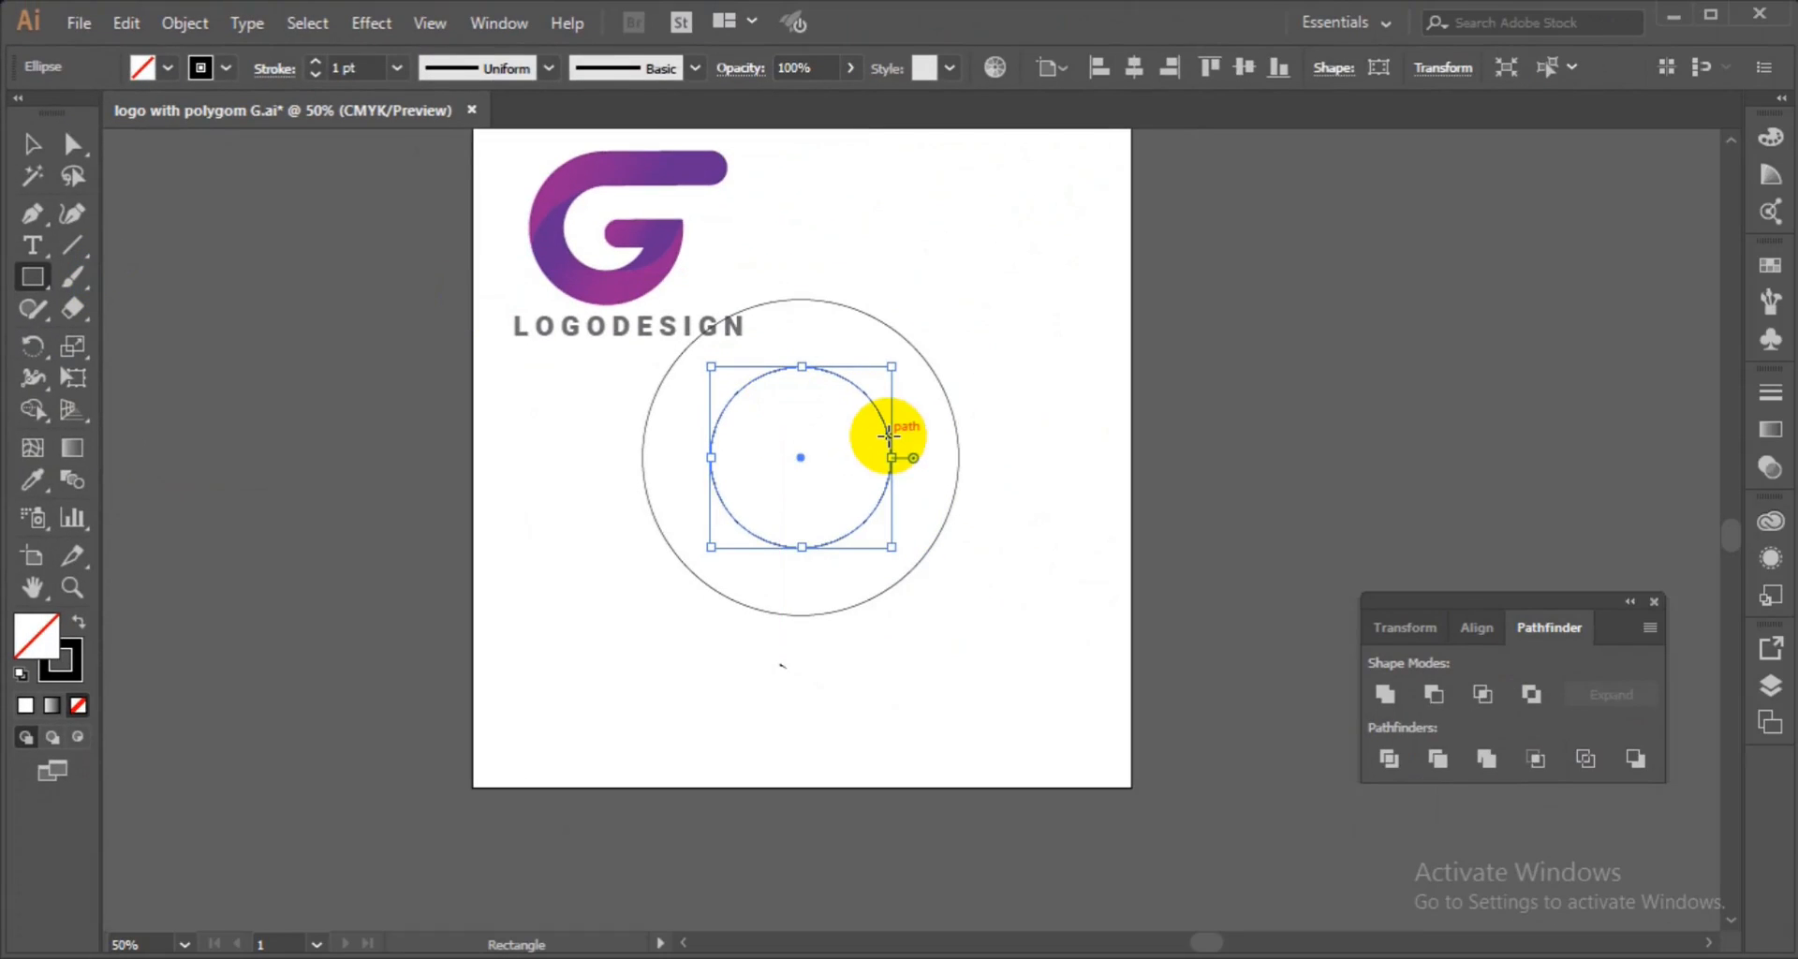
{"action": "left_click_drag", "start_coordinate": [887, 435], "coordinate": [957, 714]}
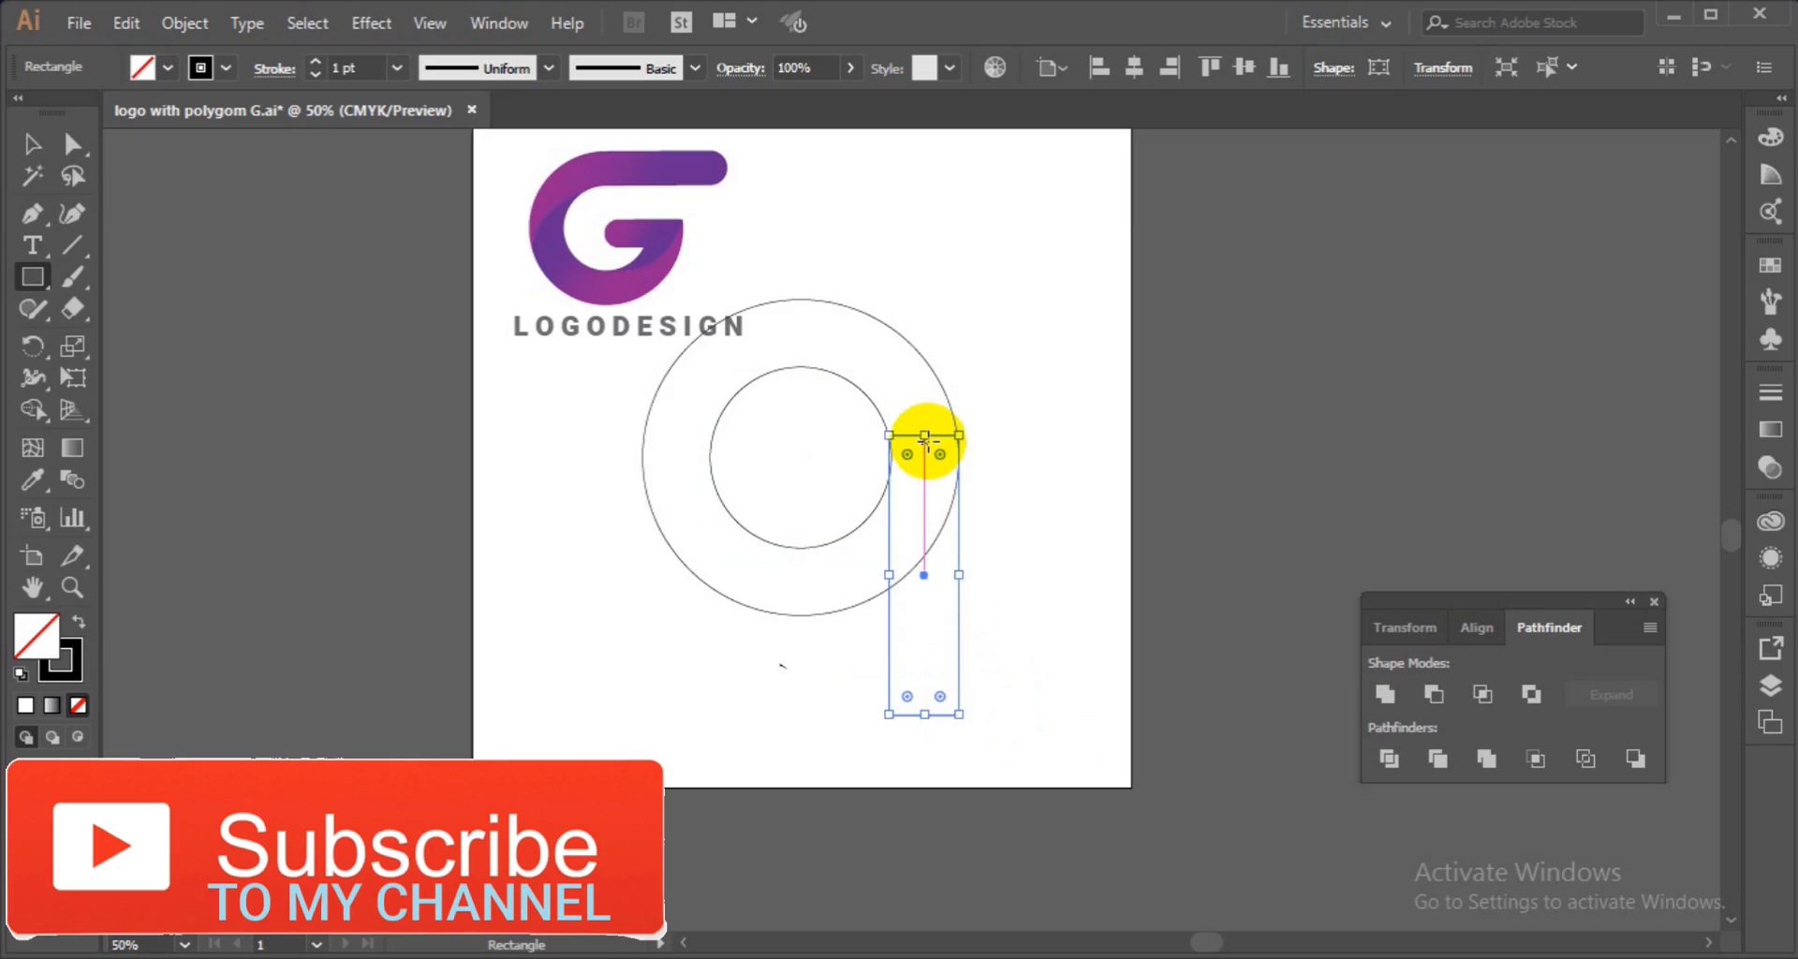
{"action": "left_click_drag", "start_coordinate": [926, 435], "coordinate": [926, 426]}
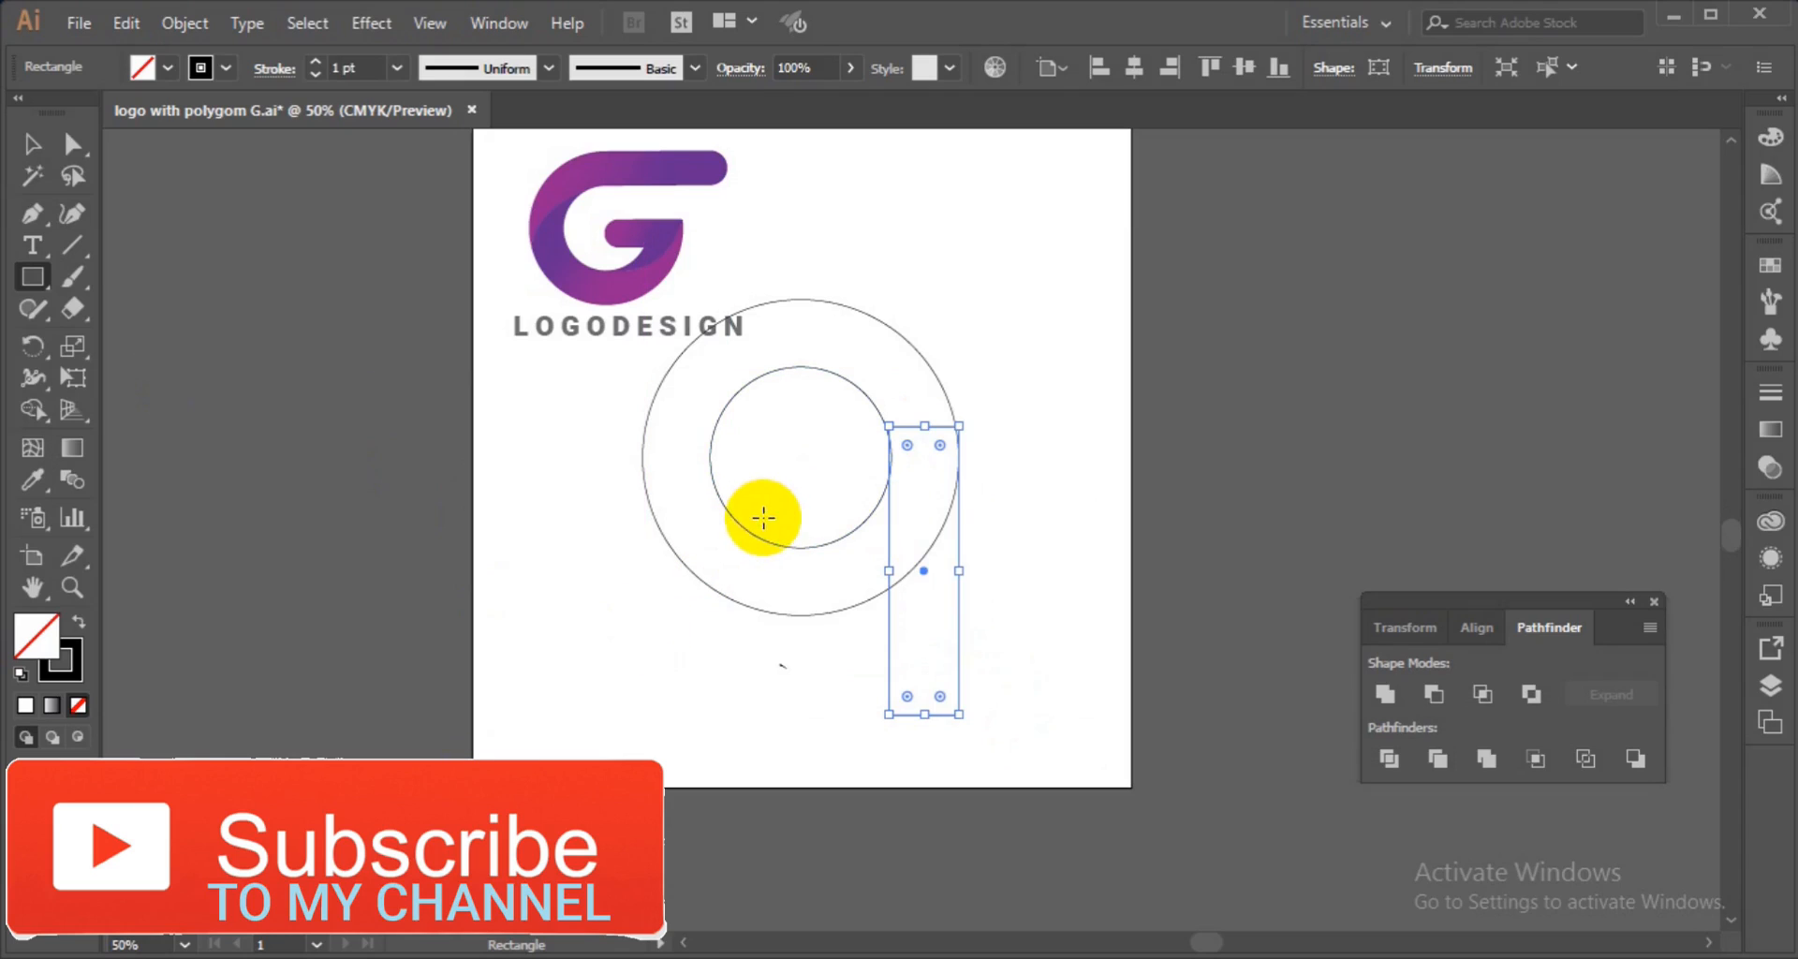
Draw a second narrow rectangle inside the inner circle extending downward, adjusting its top and width.
{"action": "mouse_move", "coordinate": [769, 484]}
{"action": "left_mouse_down"}
{"action": "mouse_move", "coordinate": [815, 566]}
{"action": "mouse_move", "coordinate": [830, 722]}
{"action": "left_mouse_up"}
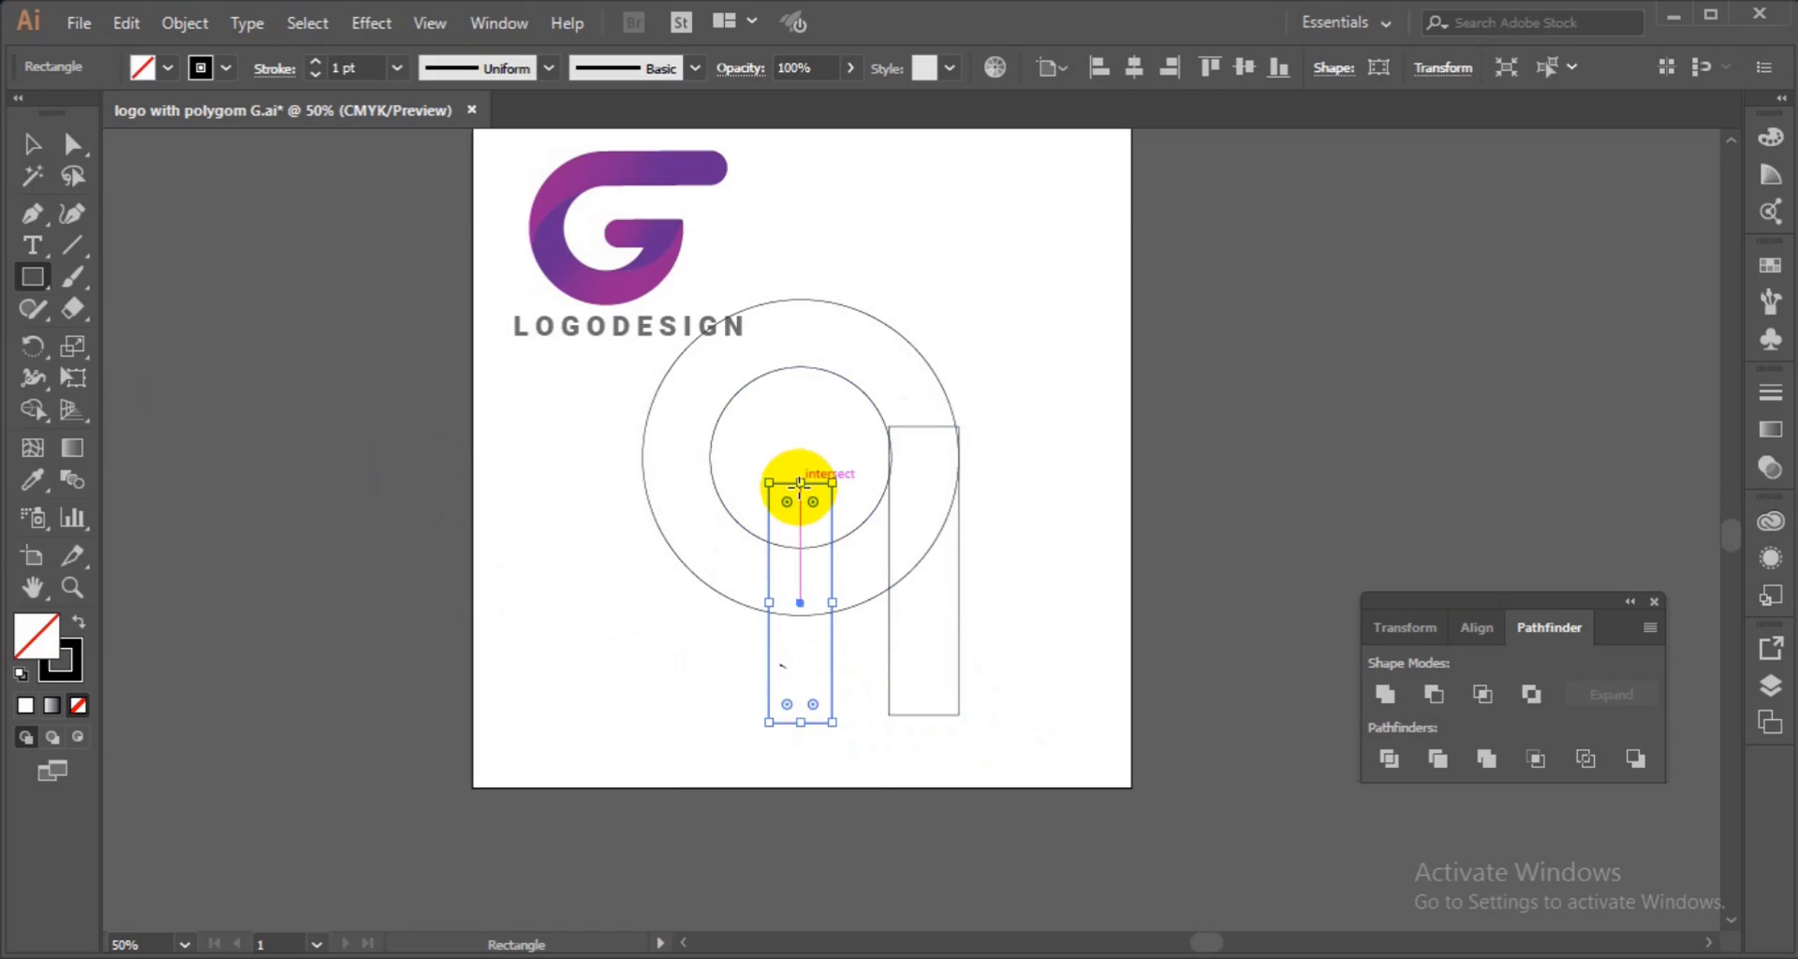
{"action": "left_click_drag", "start_coordinate": [801, 483], "coordinate": [800, 452]}
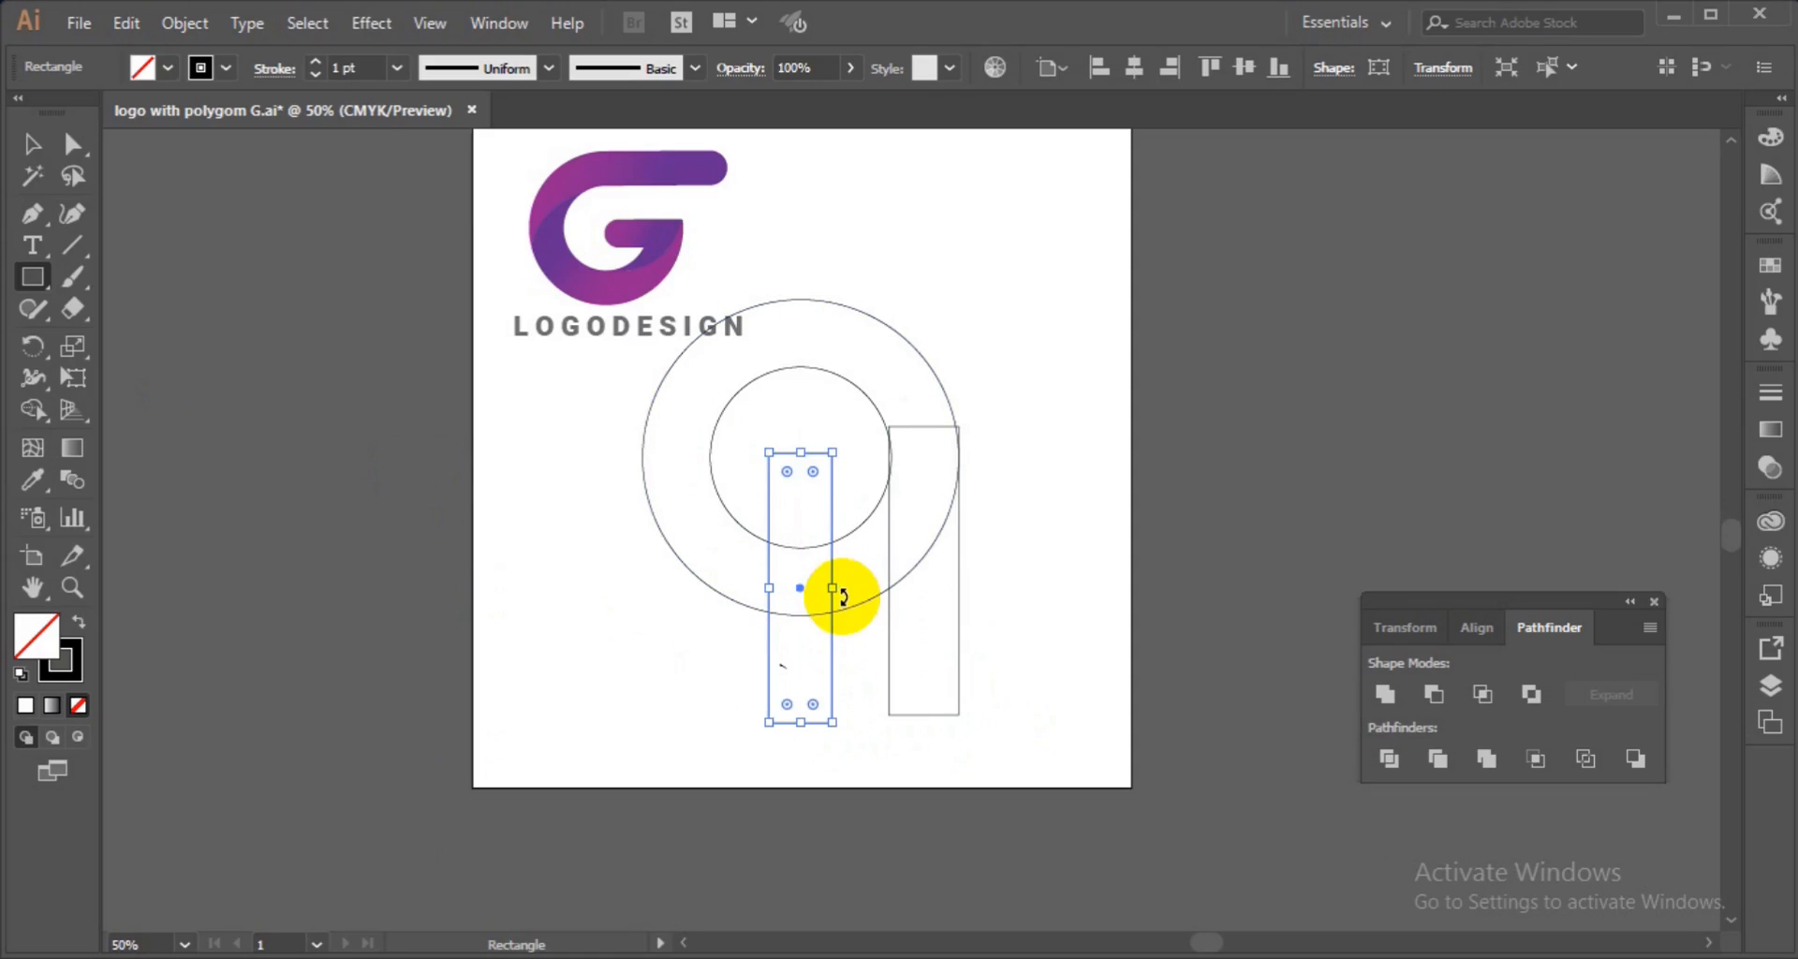
{"action": "left_click_drag", "start_coordinate": [834, 593], "coordinate": [825, 597]}
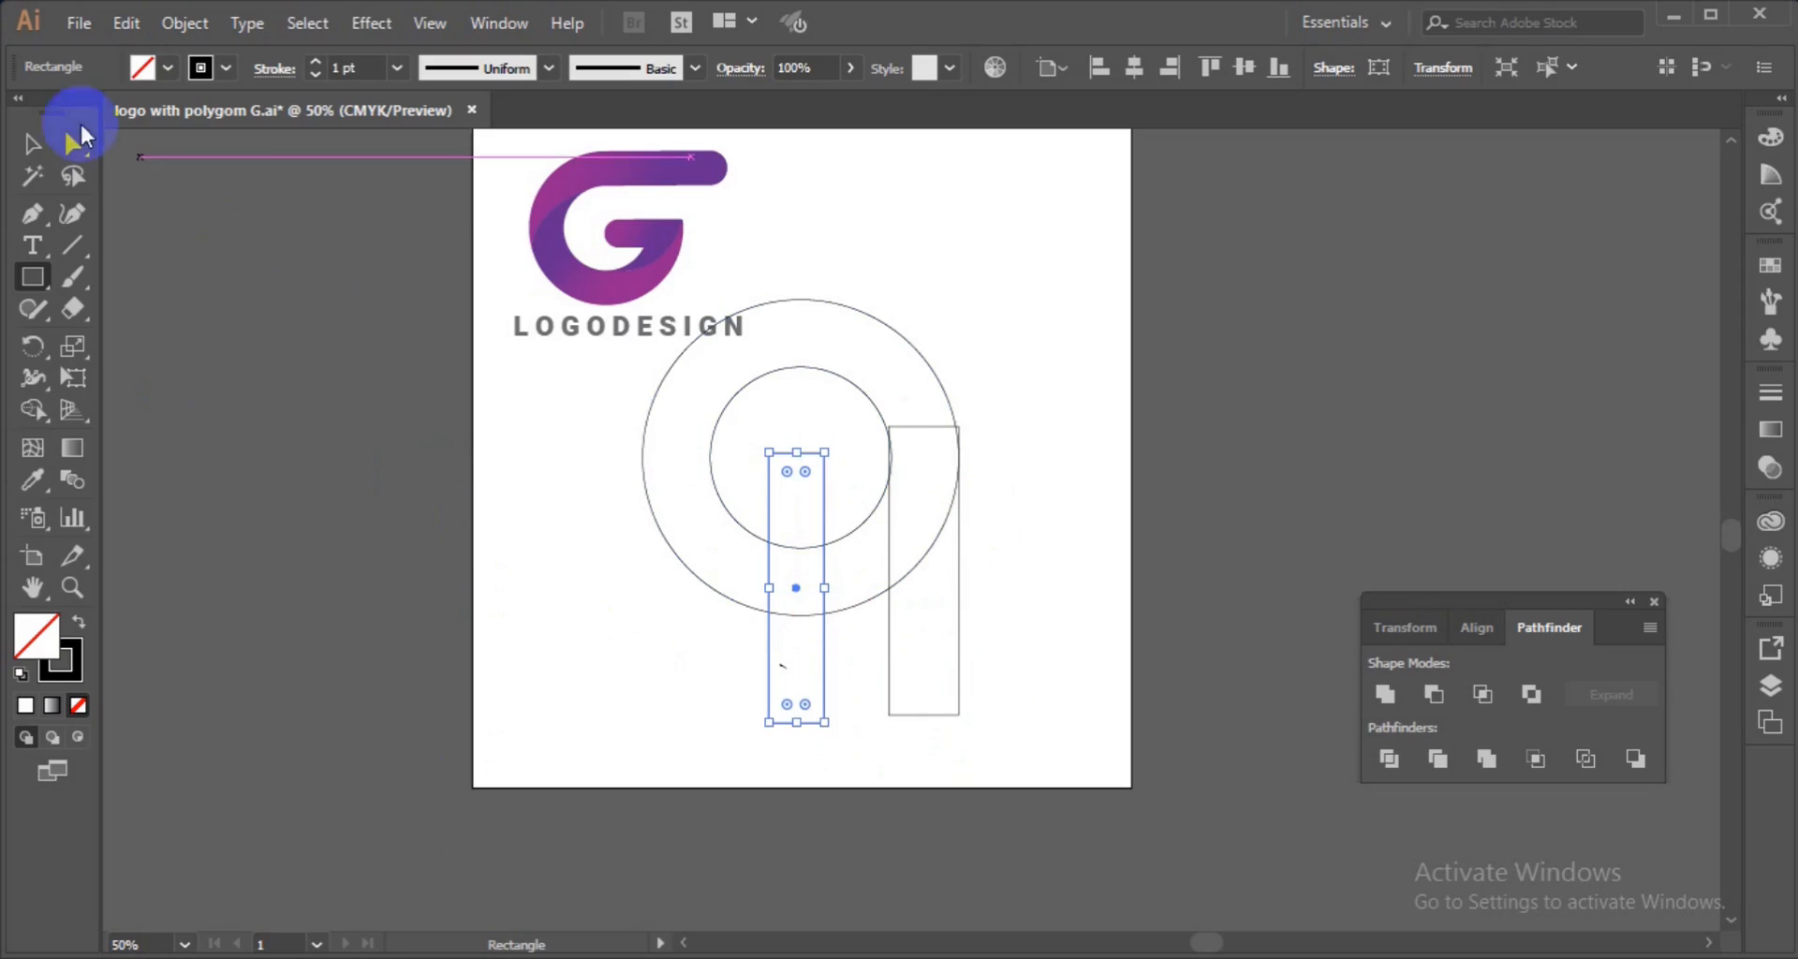
Nudge the right rectangle's left edge slightly so it meets the inner circle.
{"action": "left_click", "coordinate": [24, 145]}
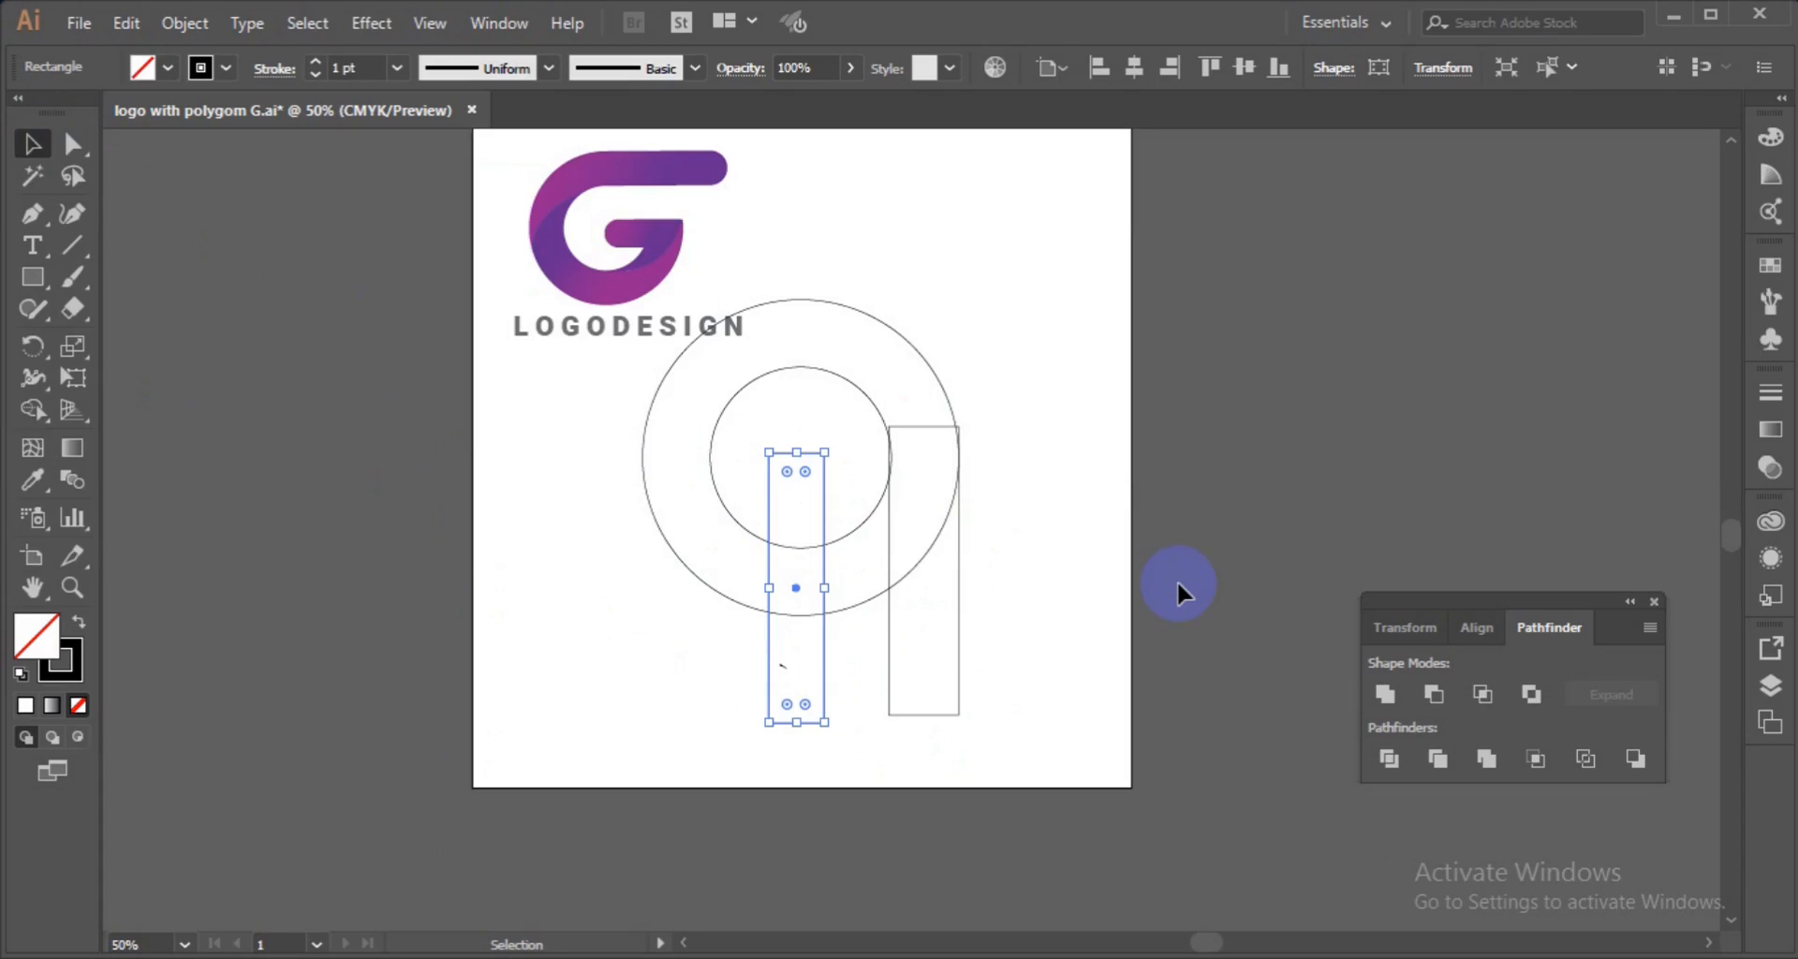
{"action": "key", "text": "a"}
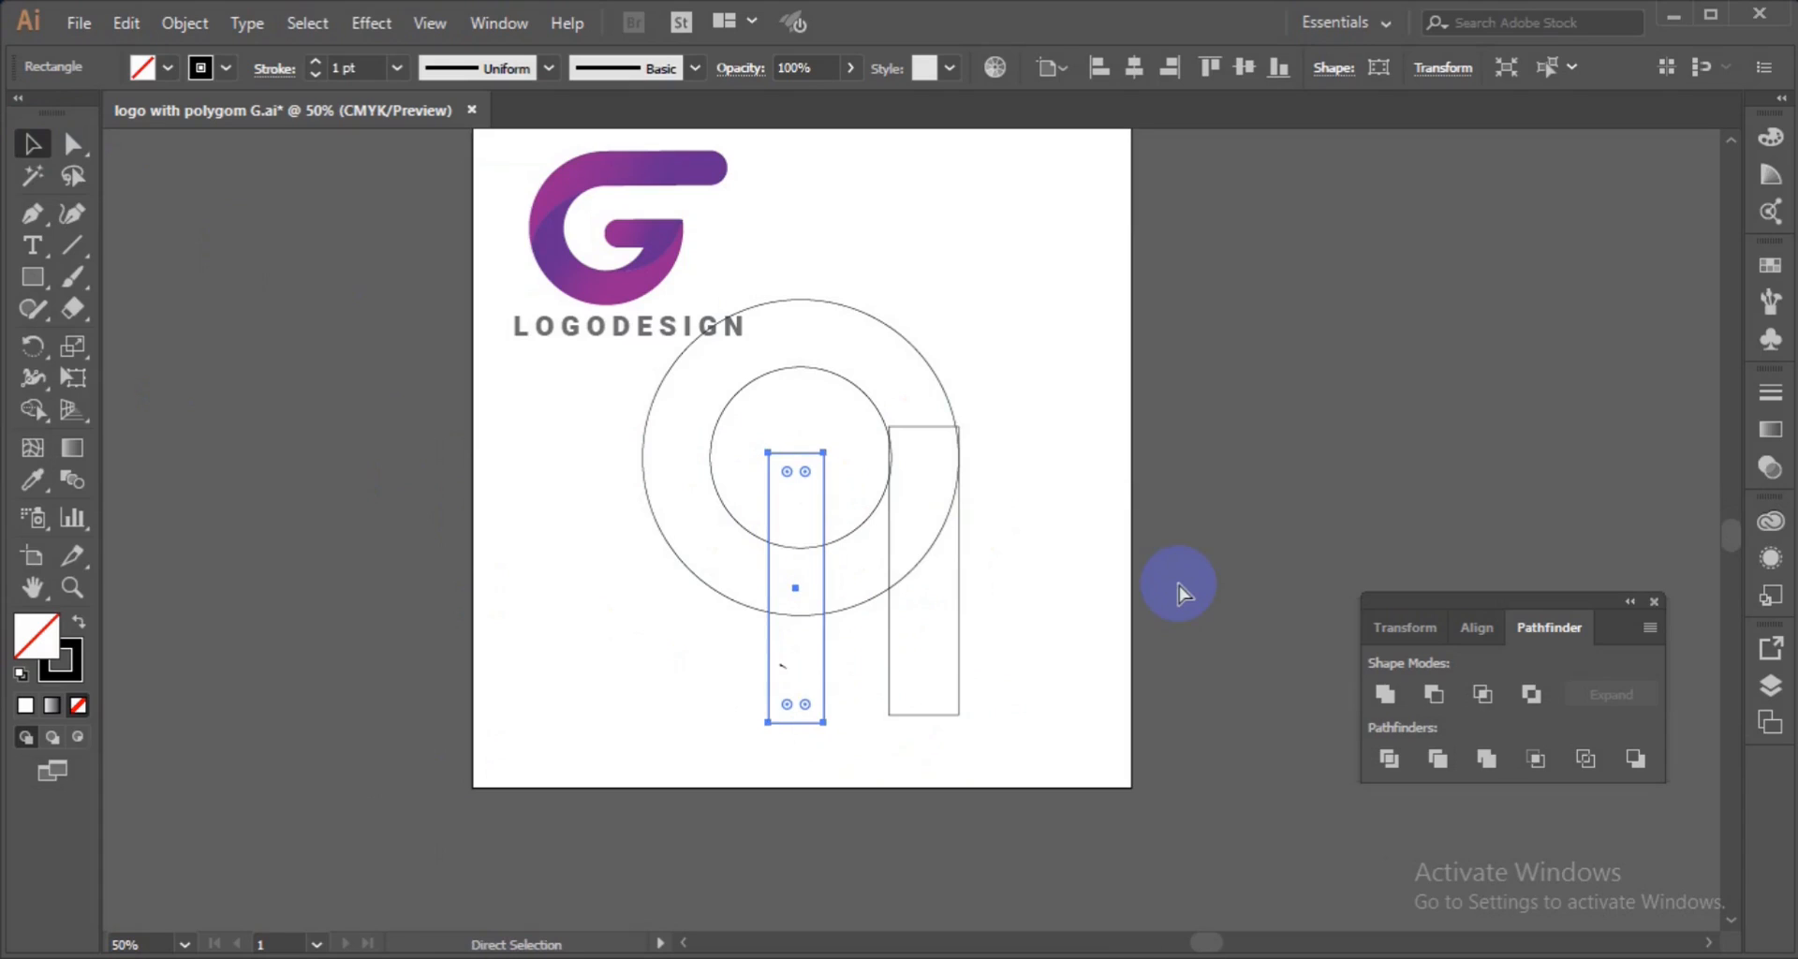
{"action": "key", "text": "v"}
{"action": "key", "text": "ctrl+plus"}
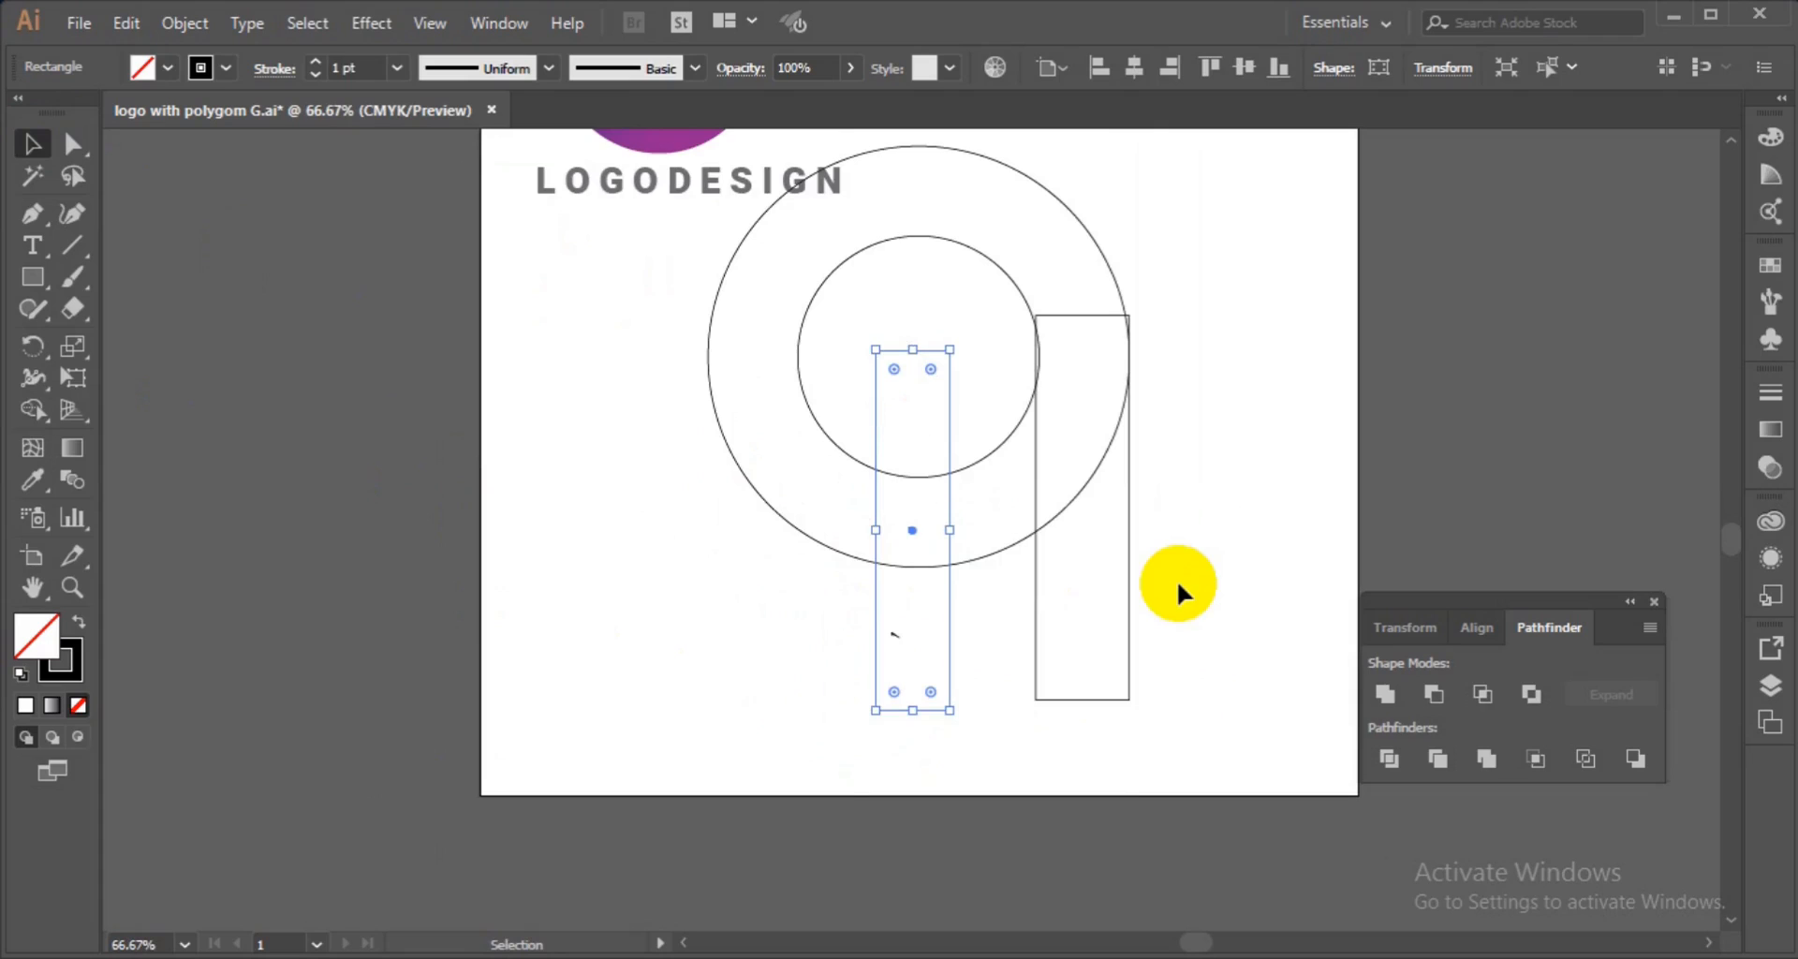
{"action": "key", "text": "a"}
{"action": "key", "text": "v"}
{"action": "key", "text": "ctrl+plus"}
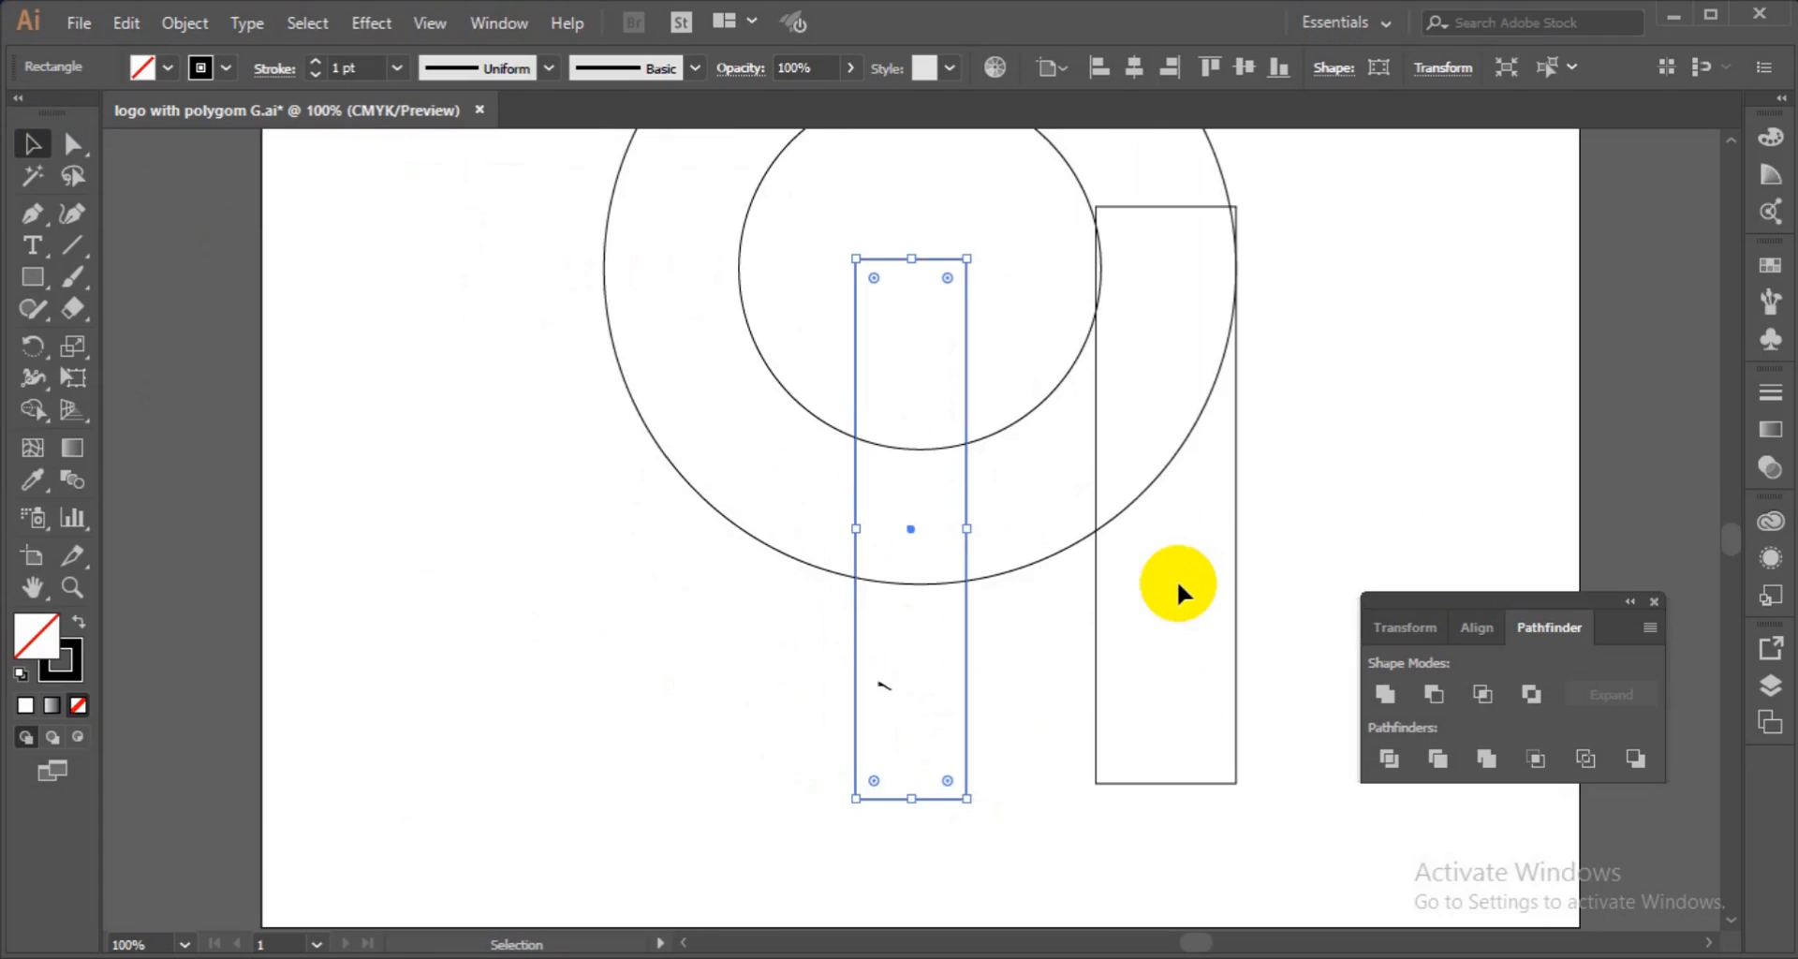
{"action": "left_click", "coordinate": [1093, 433]}
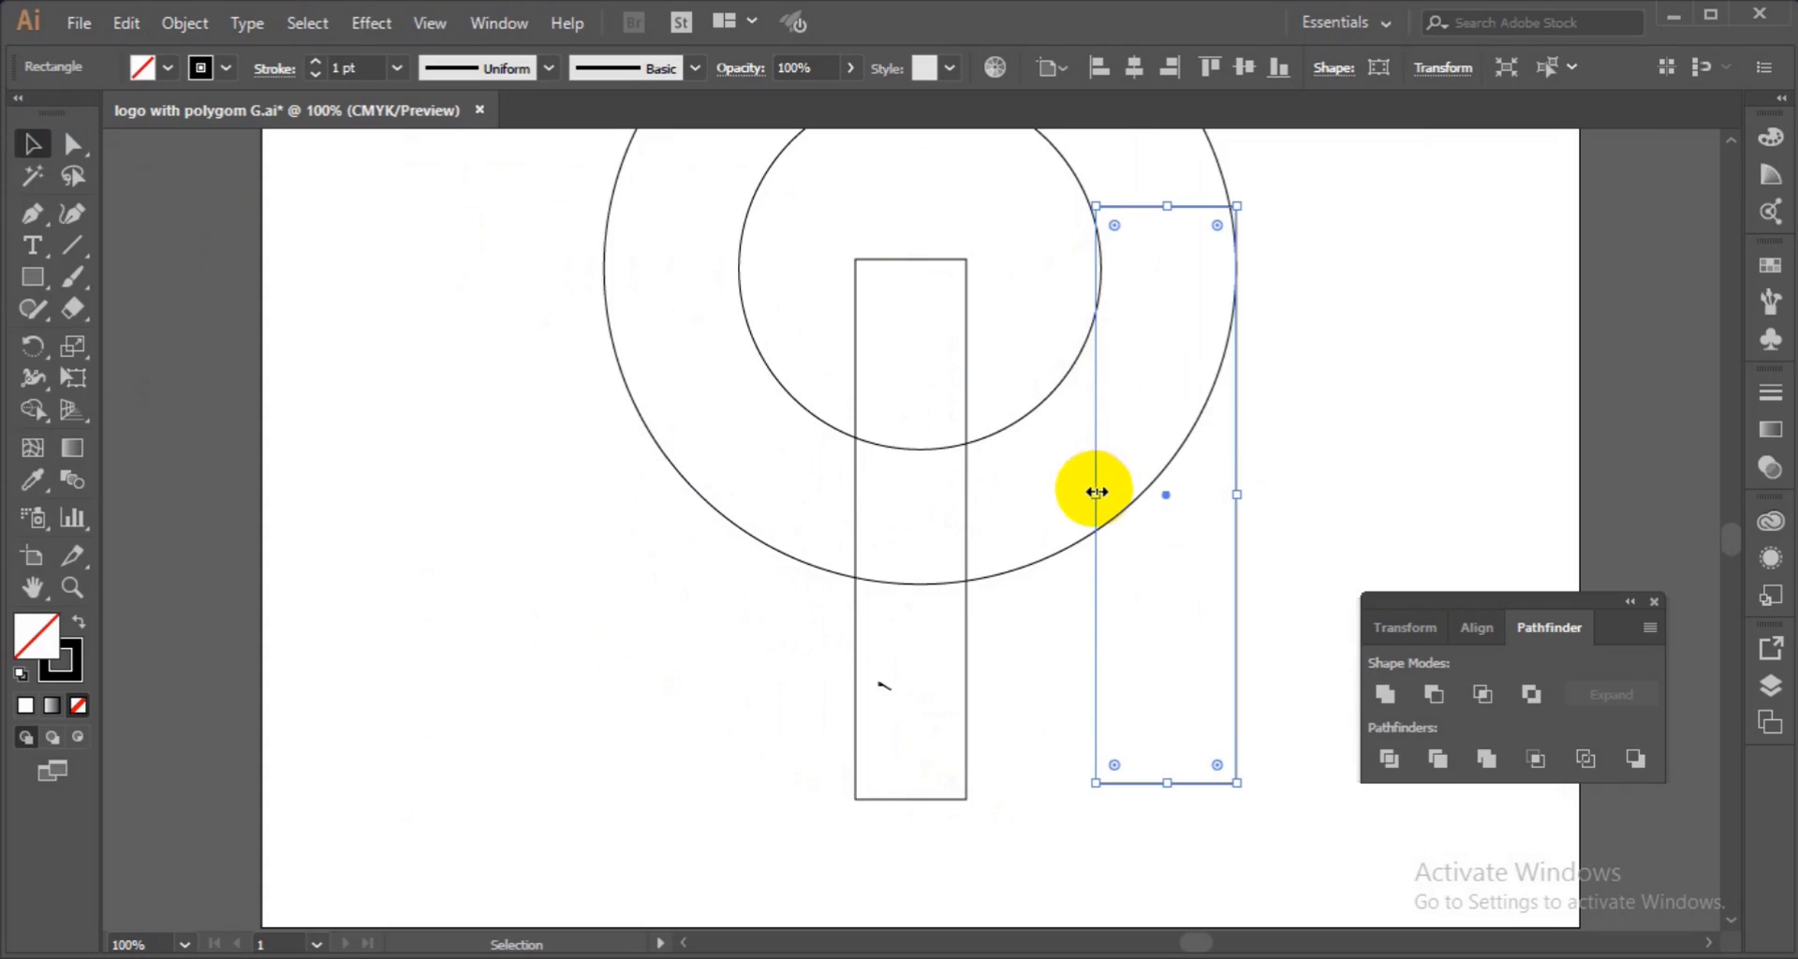
{"action": "left_click_drag", "start_coordinate": [1095, 491], "coordinate": [1102, 492]}
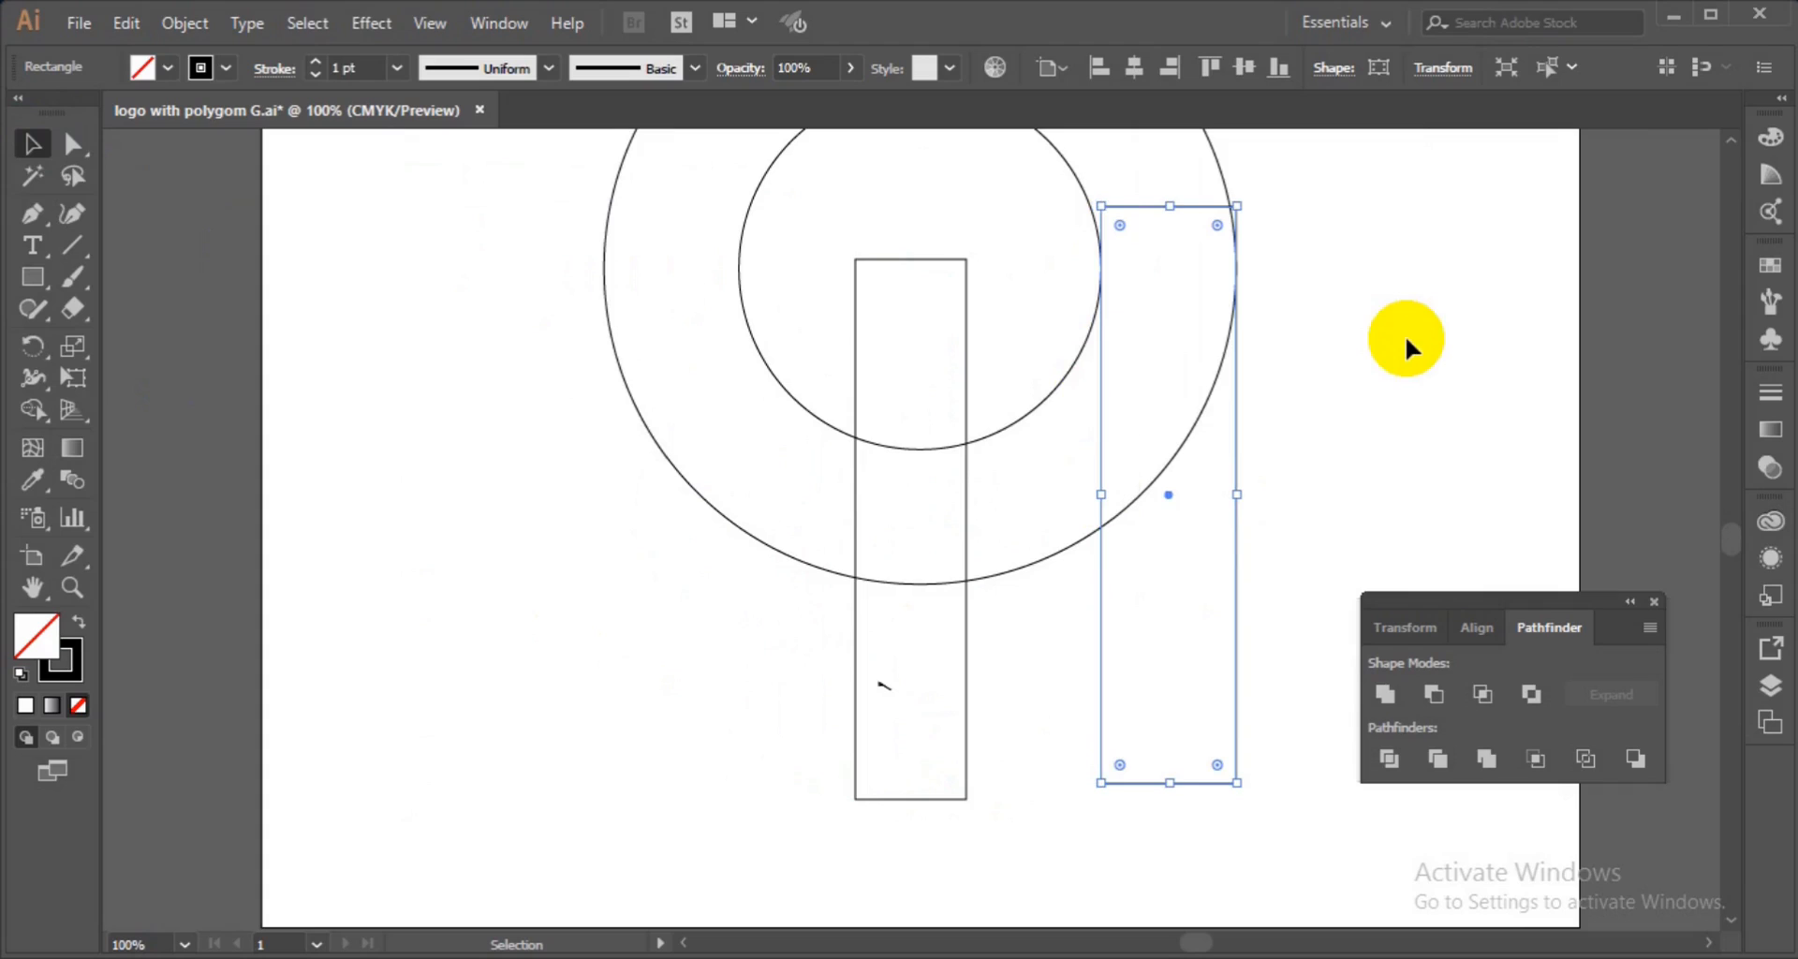
Round the right rectangle's corners with the corner widget, then undo the rounding.
{"action": "left_click", "coordinate": [71, 147]}
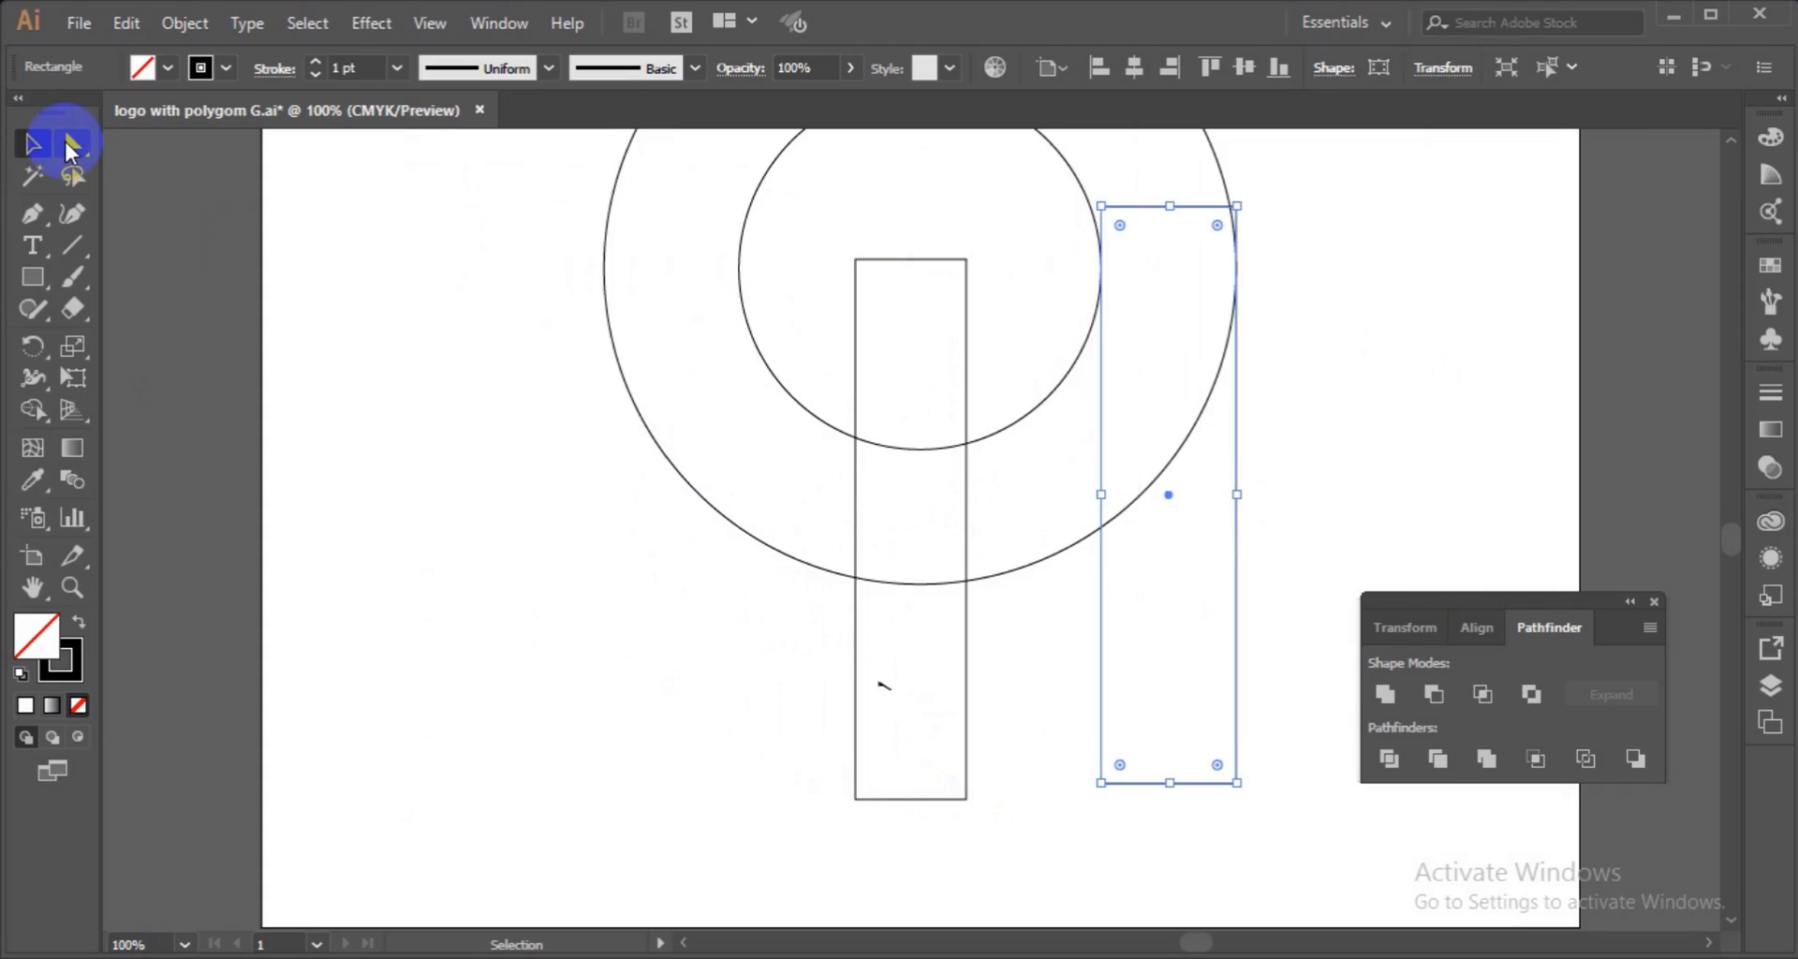
{"action": "key", "text": "F6"}
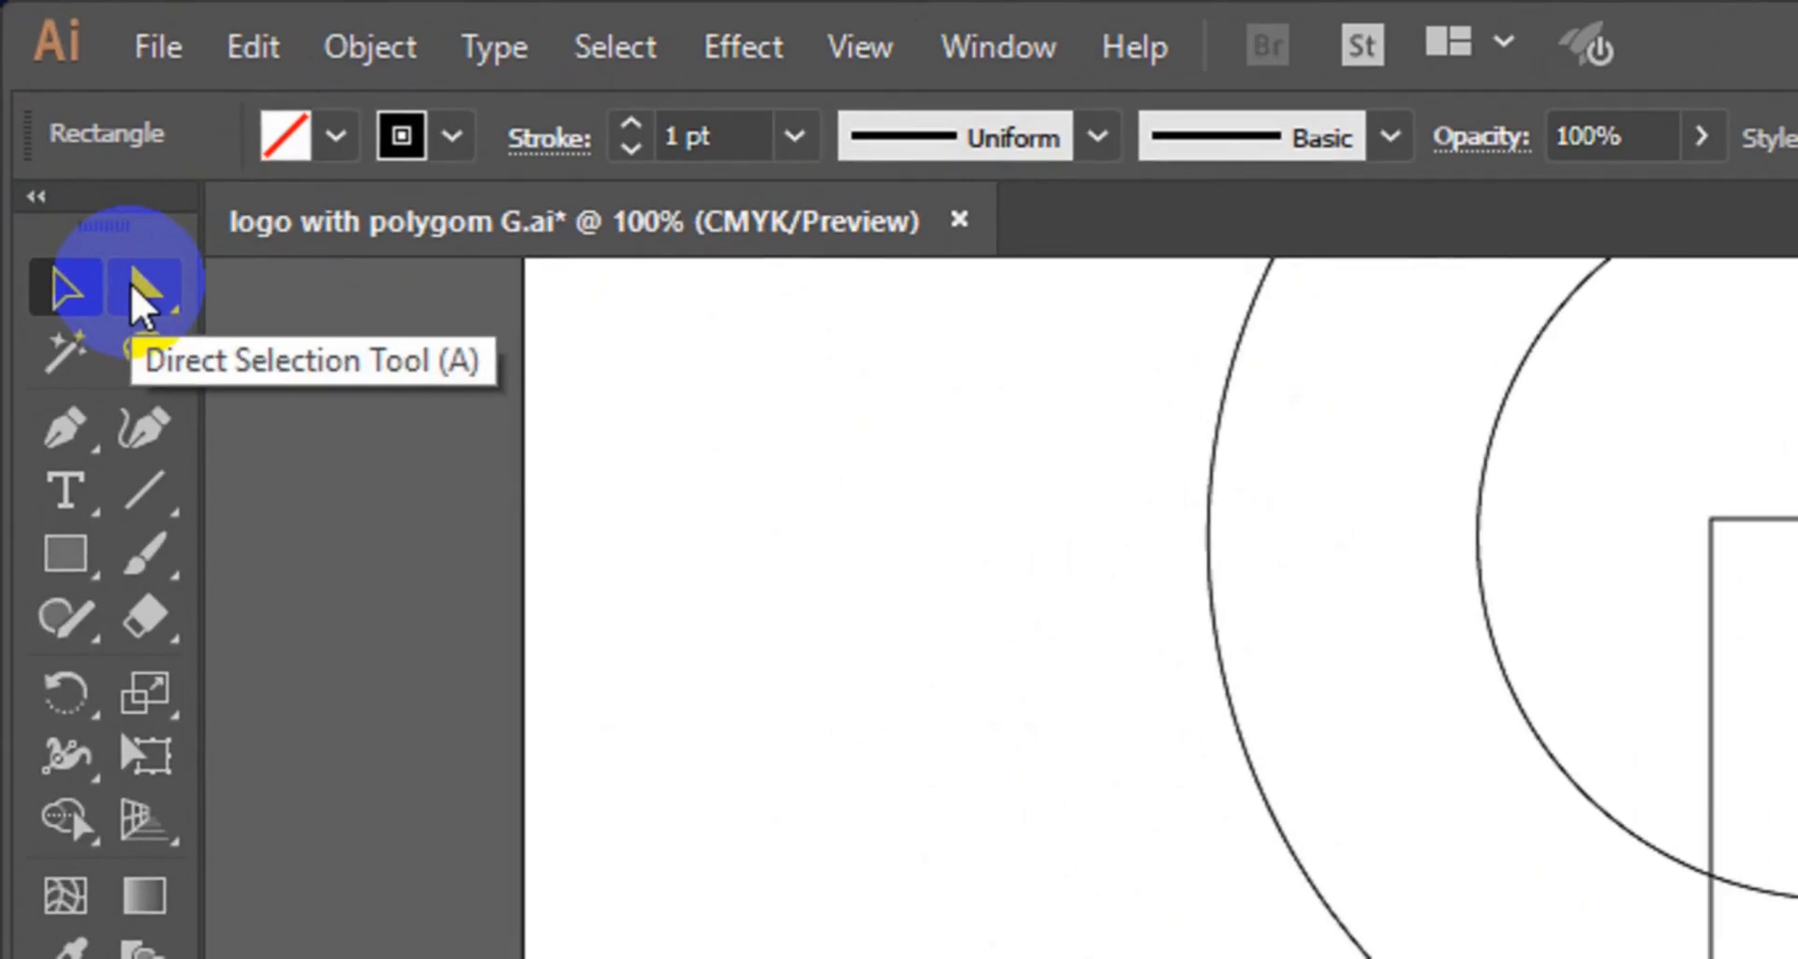
{"action": "left_click", "coordinate": [66, 145]}
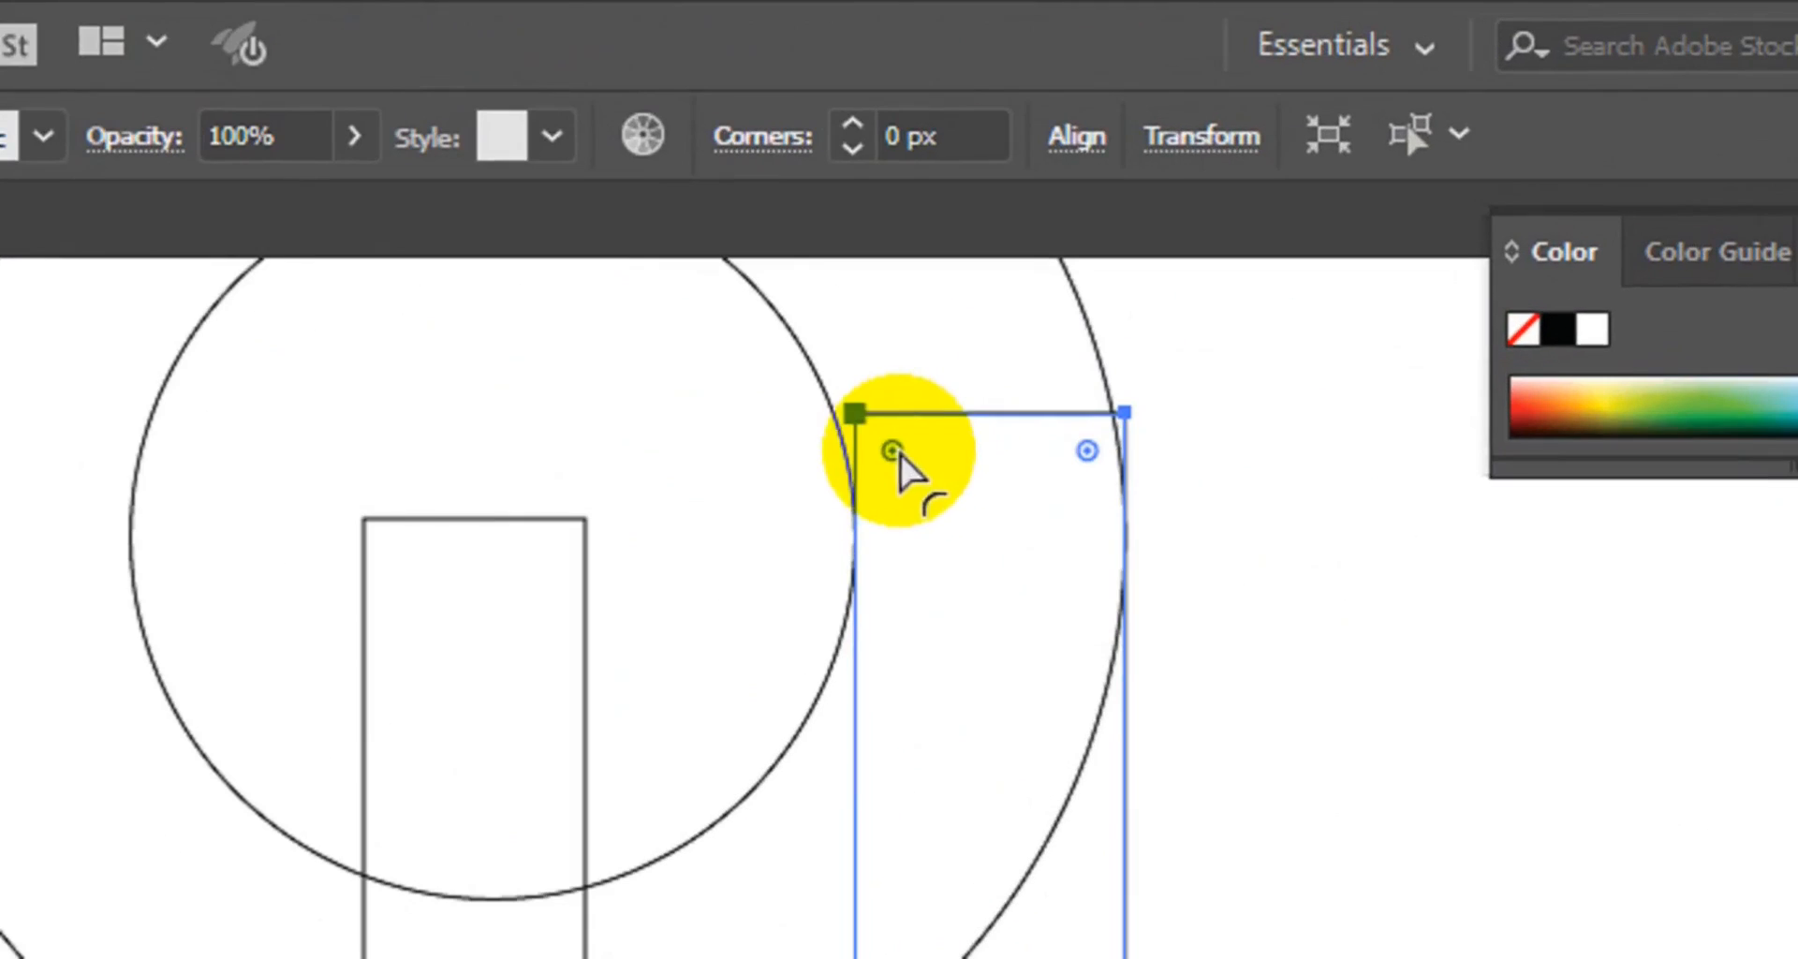
{"action": "left_click_drag", "start_coordinate": [892, 451], "coordinate": [930, 710]}
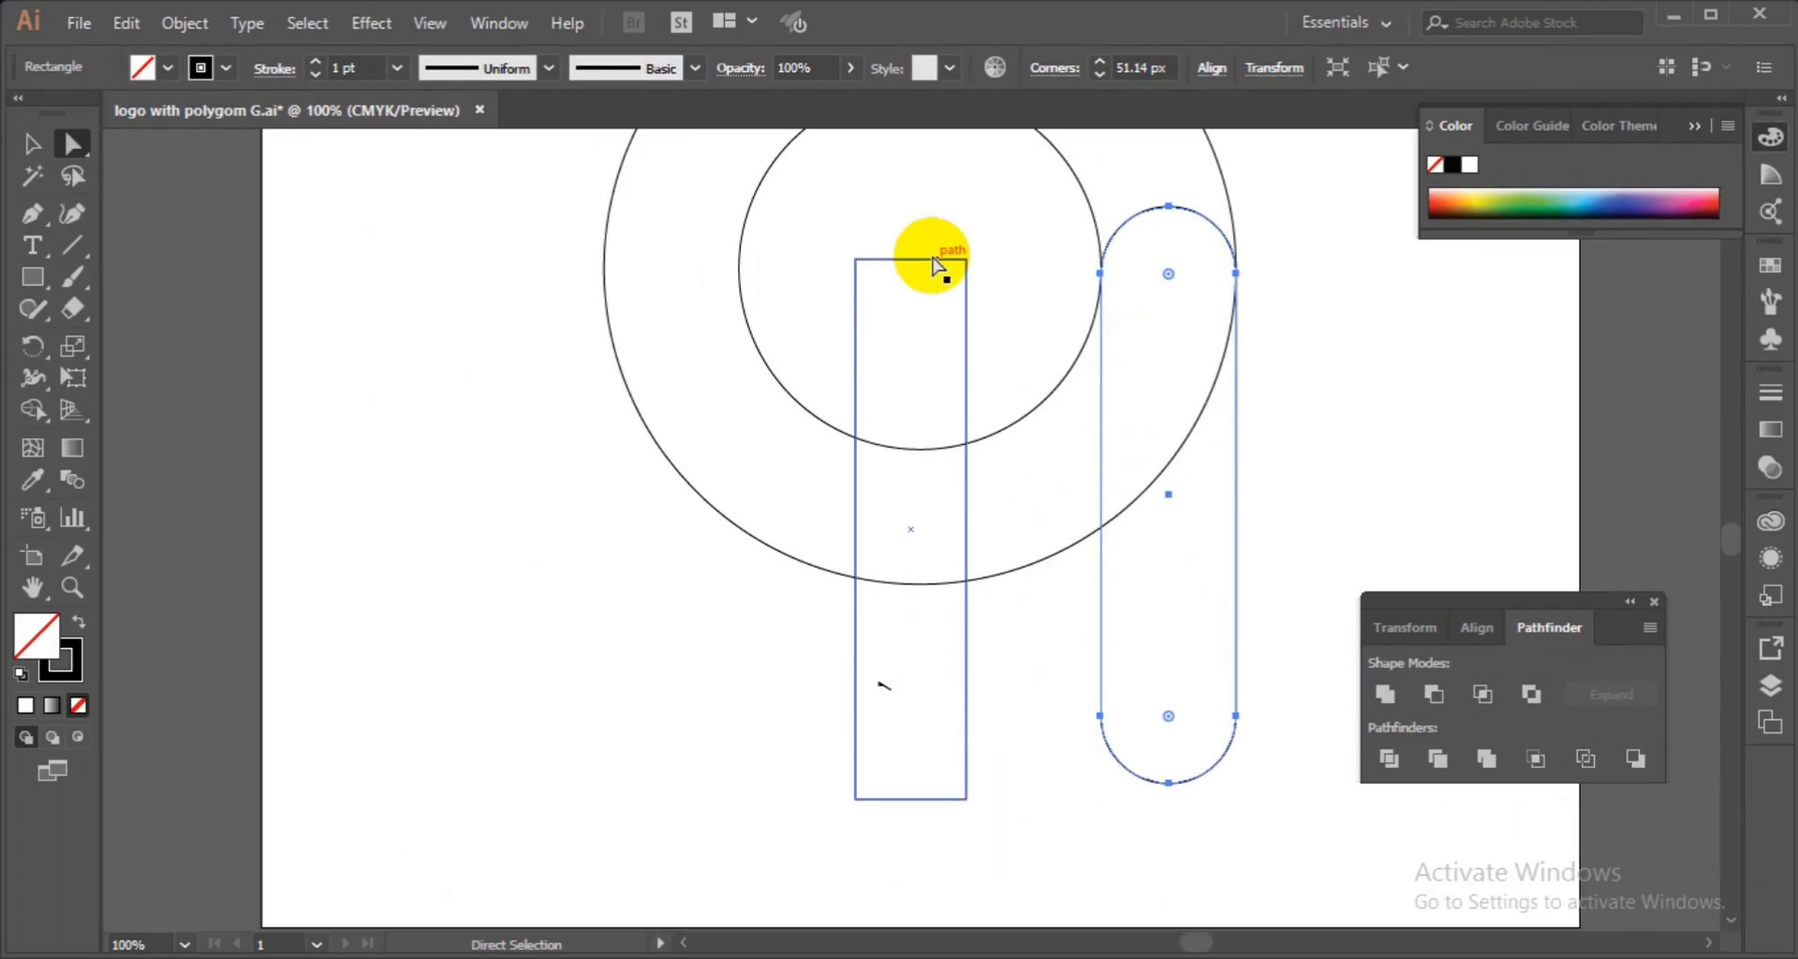
{"action": "left_click", "coordinate": [910, 267]}
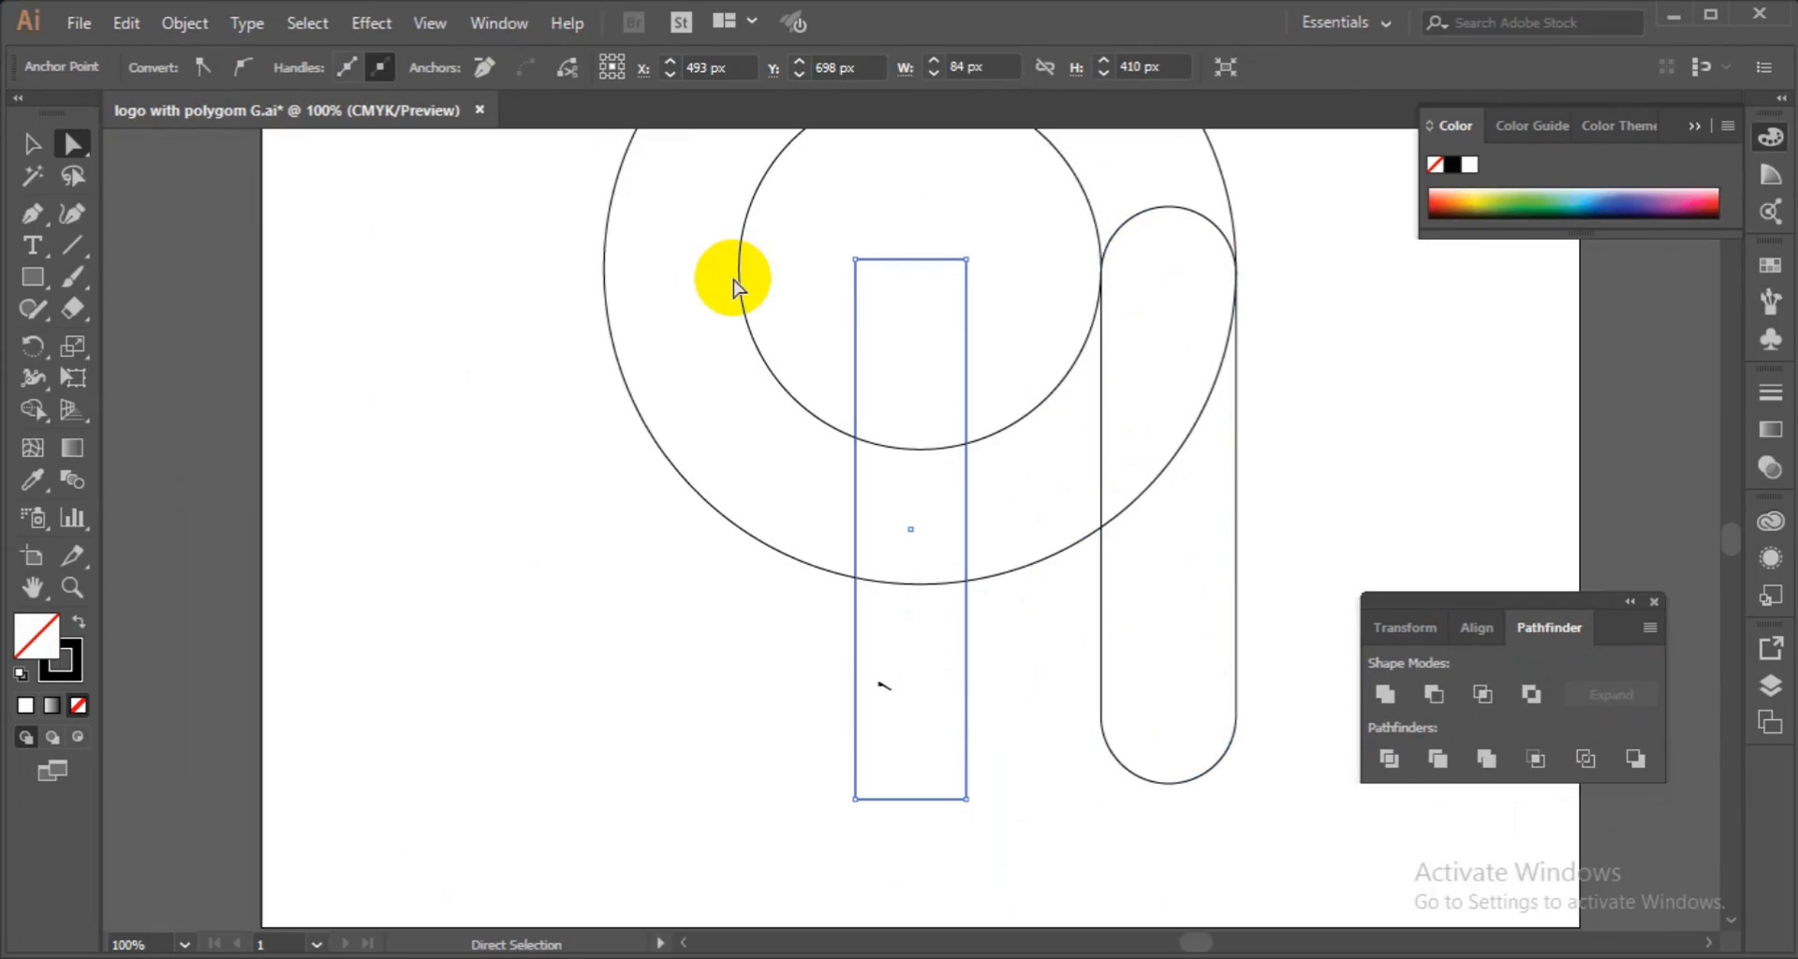
{"action": "key", "text": "ctrl+z"}
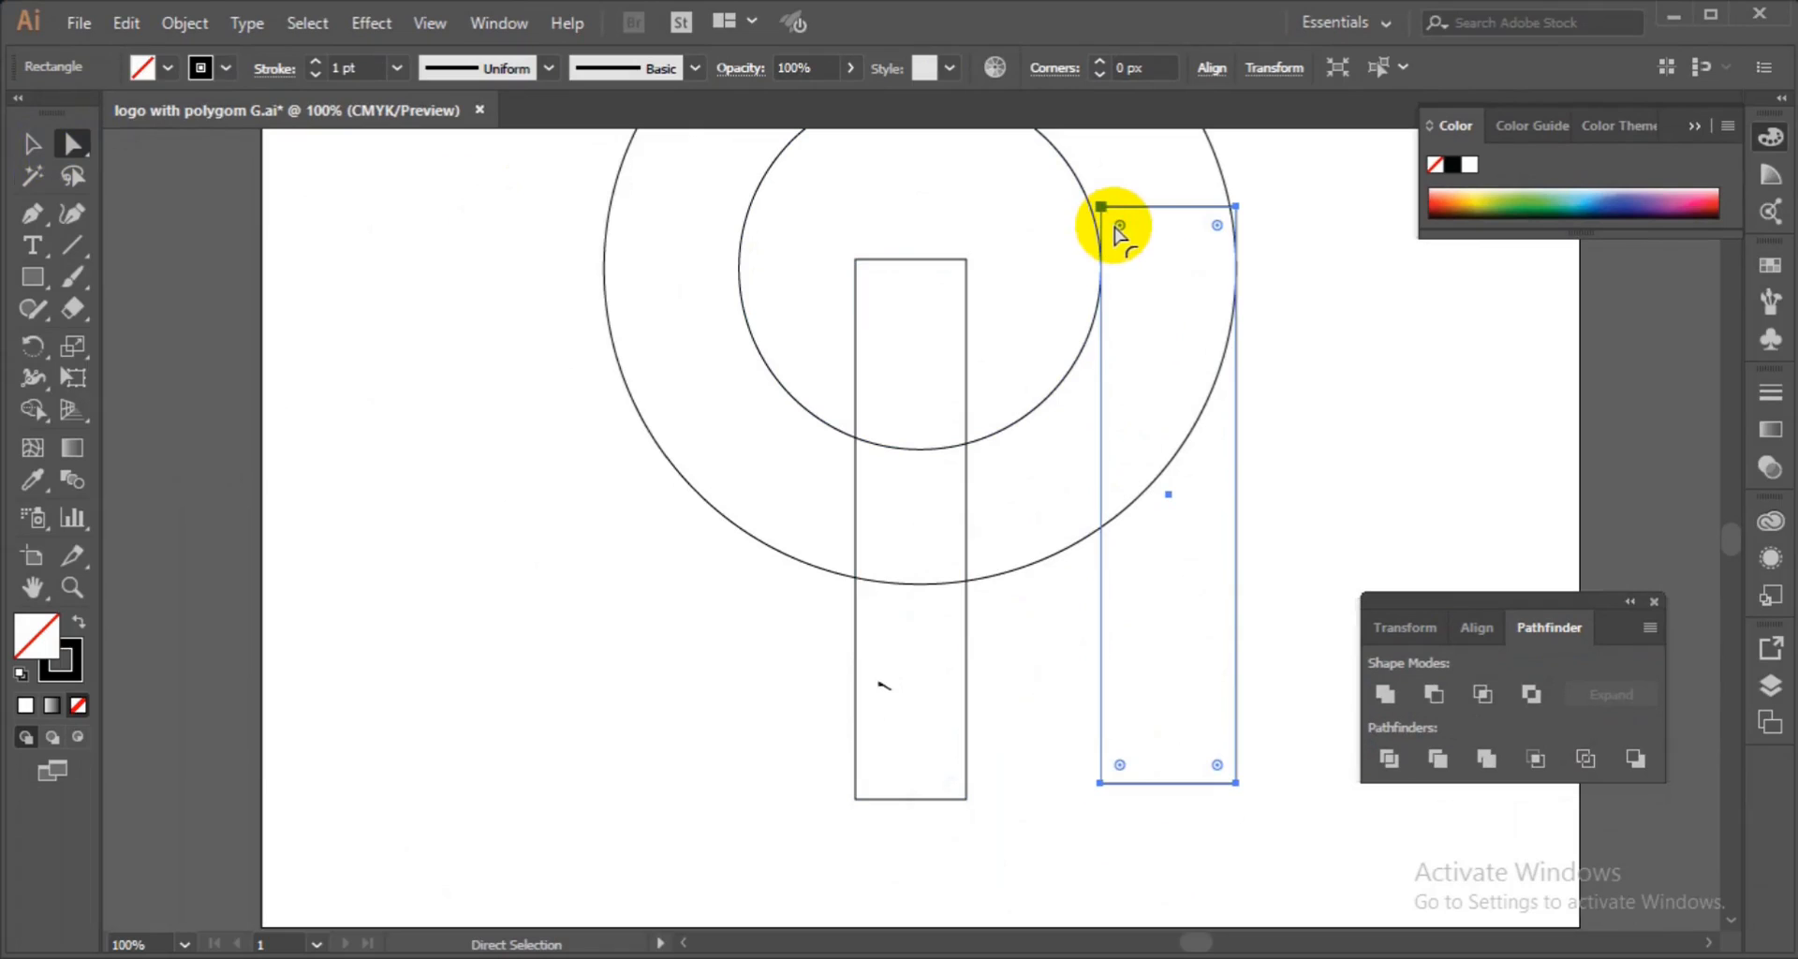
Round the right rectangle's corners to about 51 px, making it a pill shape, then select the left rectangle.
{"action": "left_click_drag", "start_coordinate": [1120, 225], "coordinate": [1143, 473]}
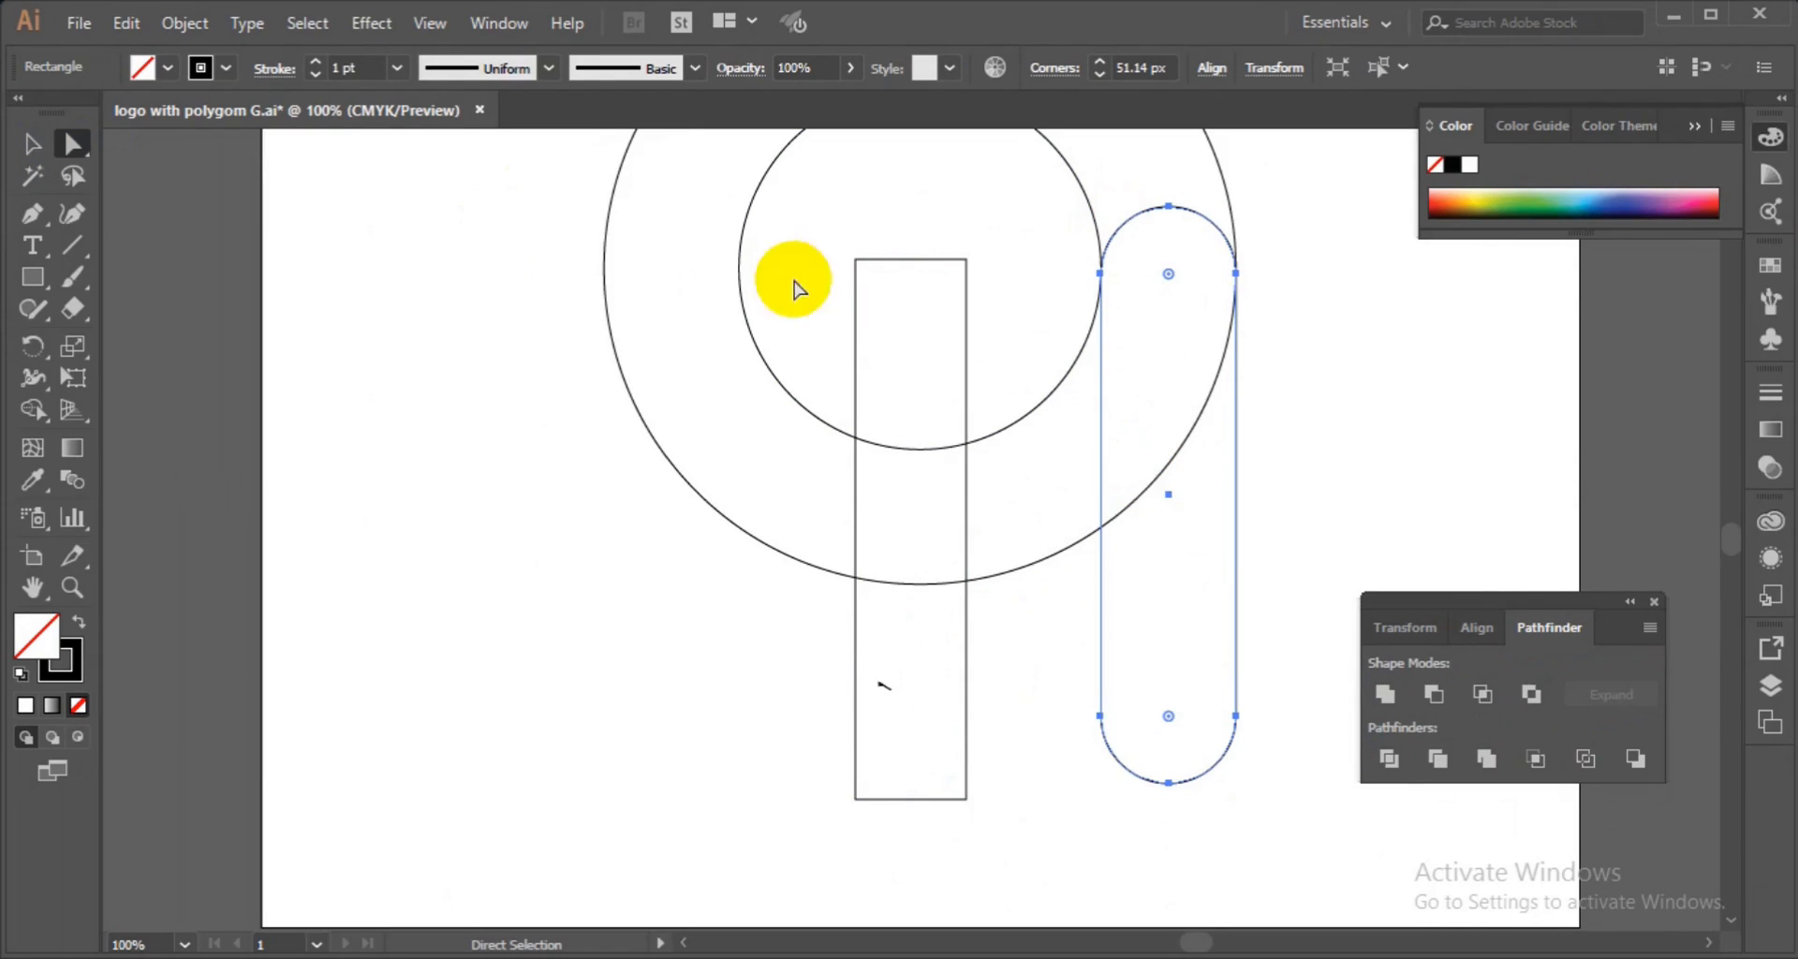
{"action": "left_click", "coordinate": [31, 143]}
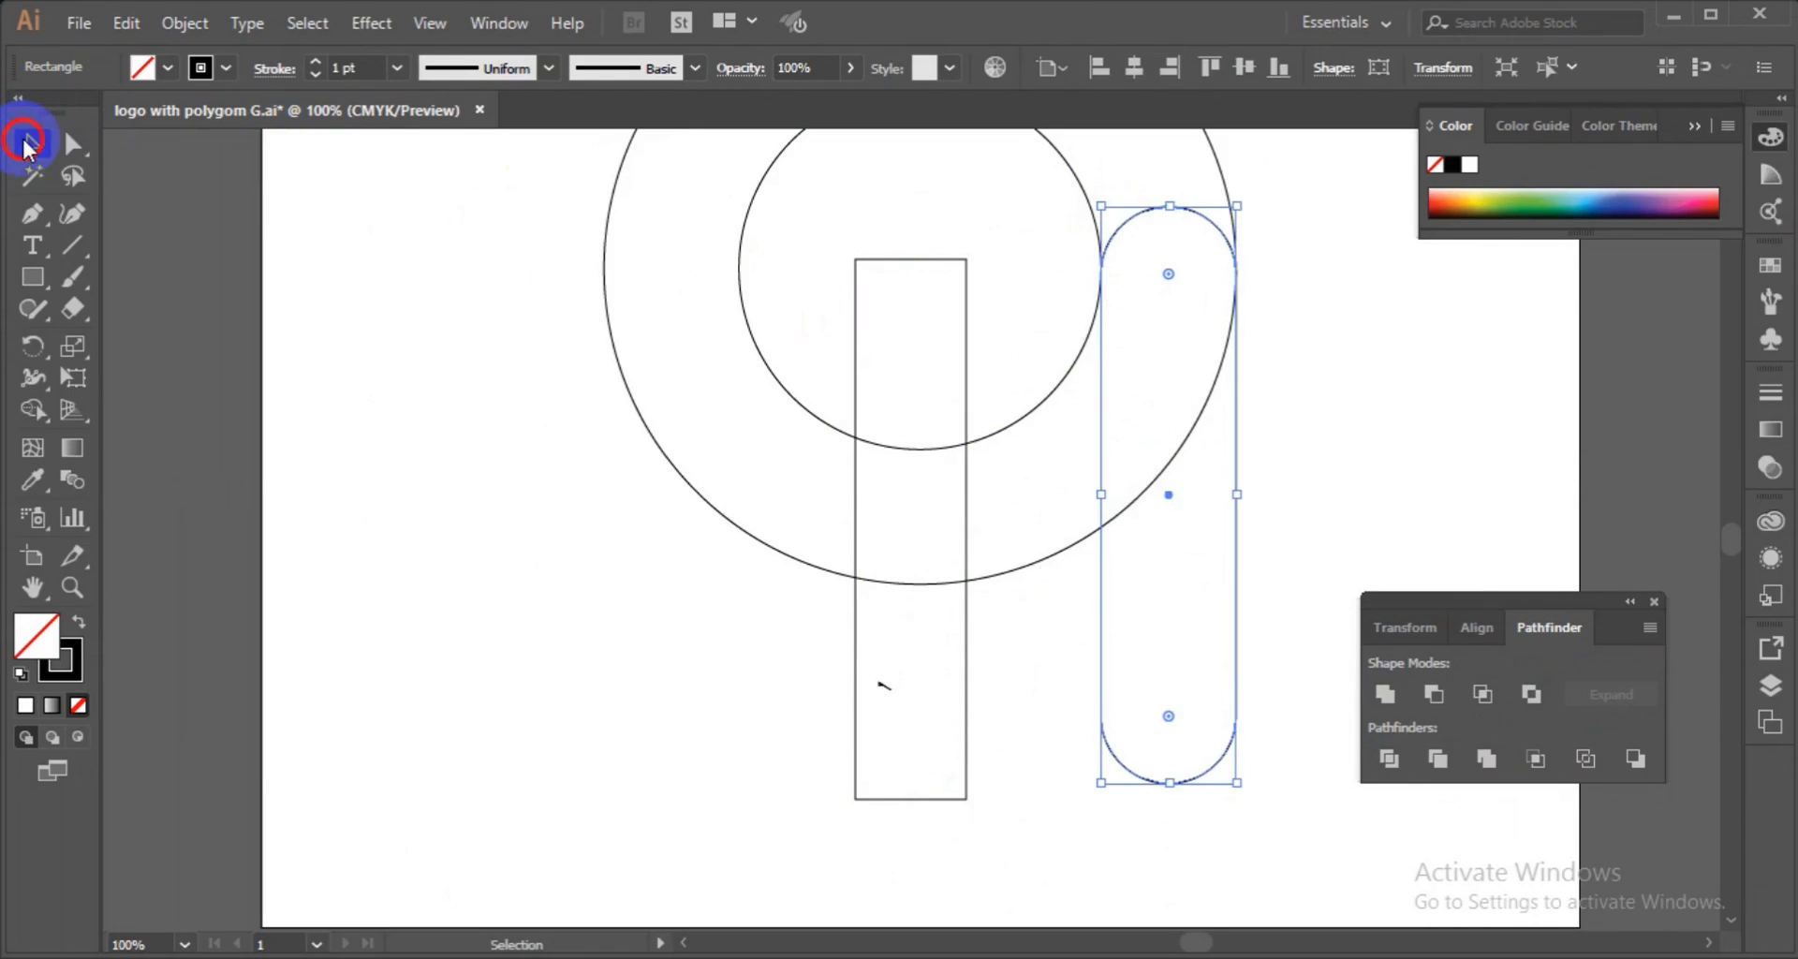
{"action": "left_click", "coordinate": [856, 423]}
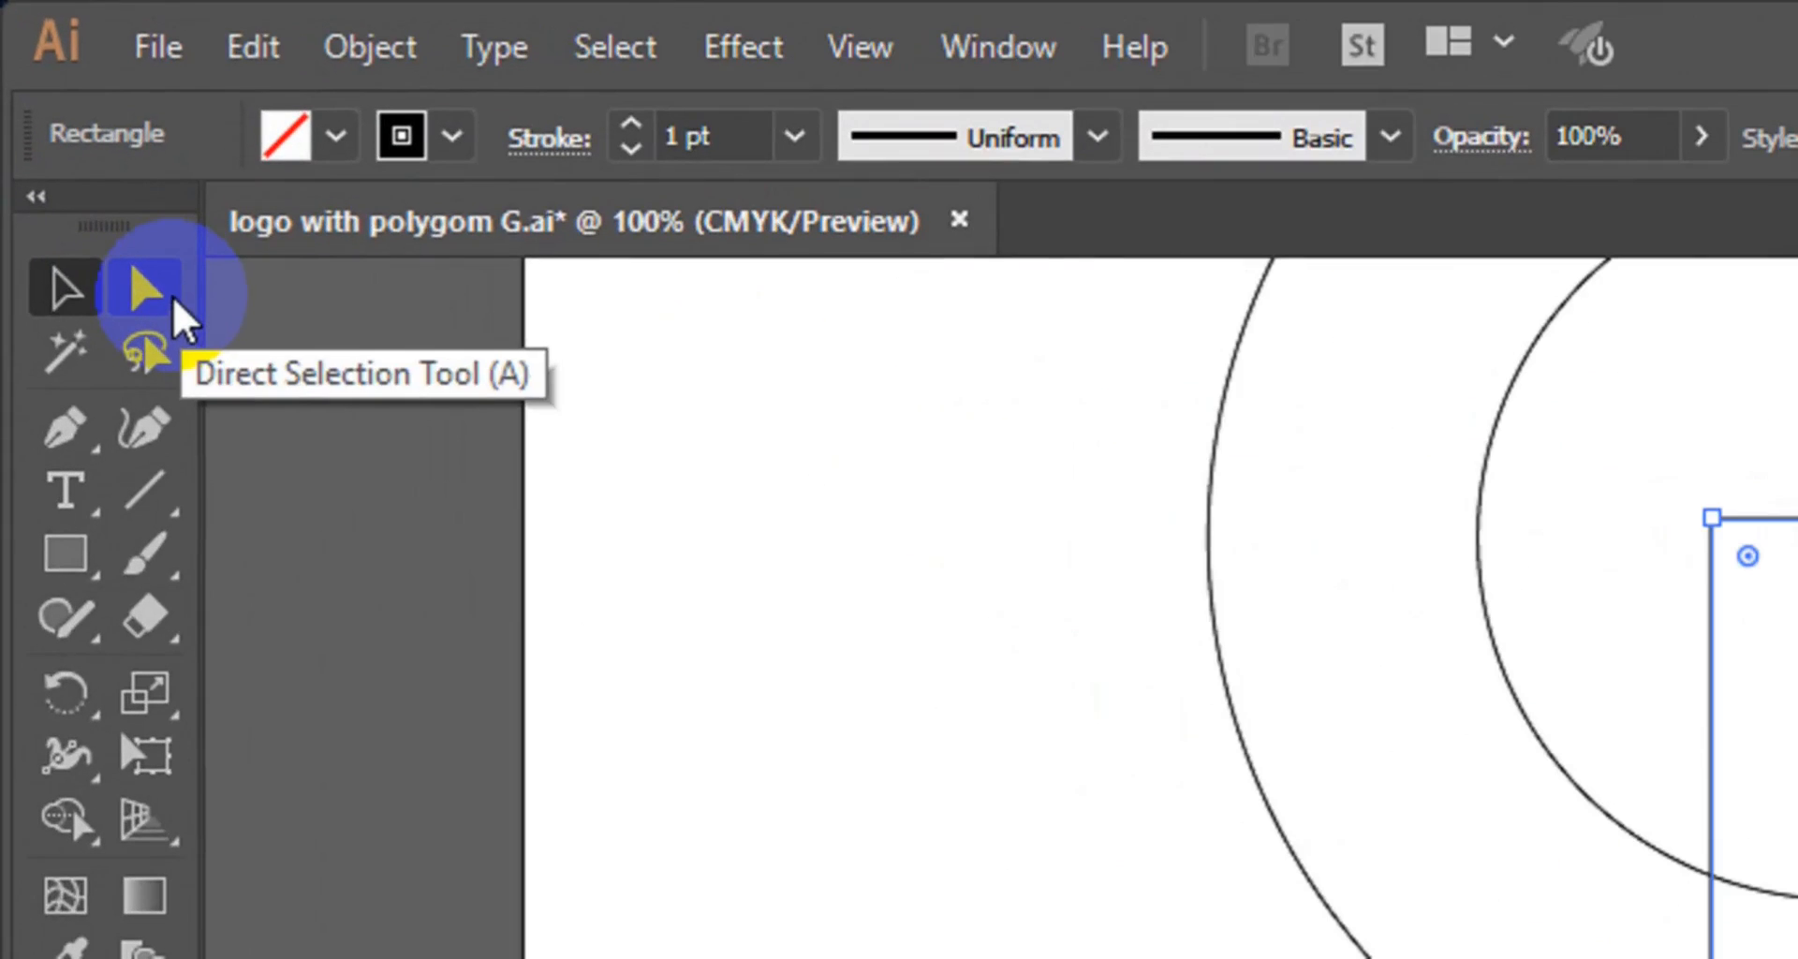
Round the left rectangle's corners to about 42 px with the Direct Selection corner widget, making it a pill shape.
{"action": "left_click", "coordinate": [83, 146]}
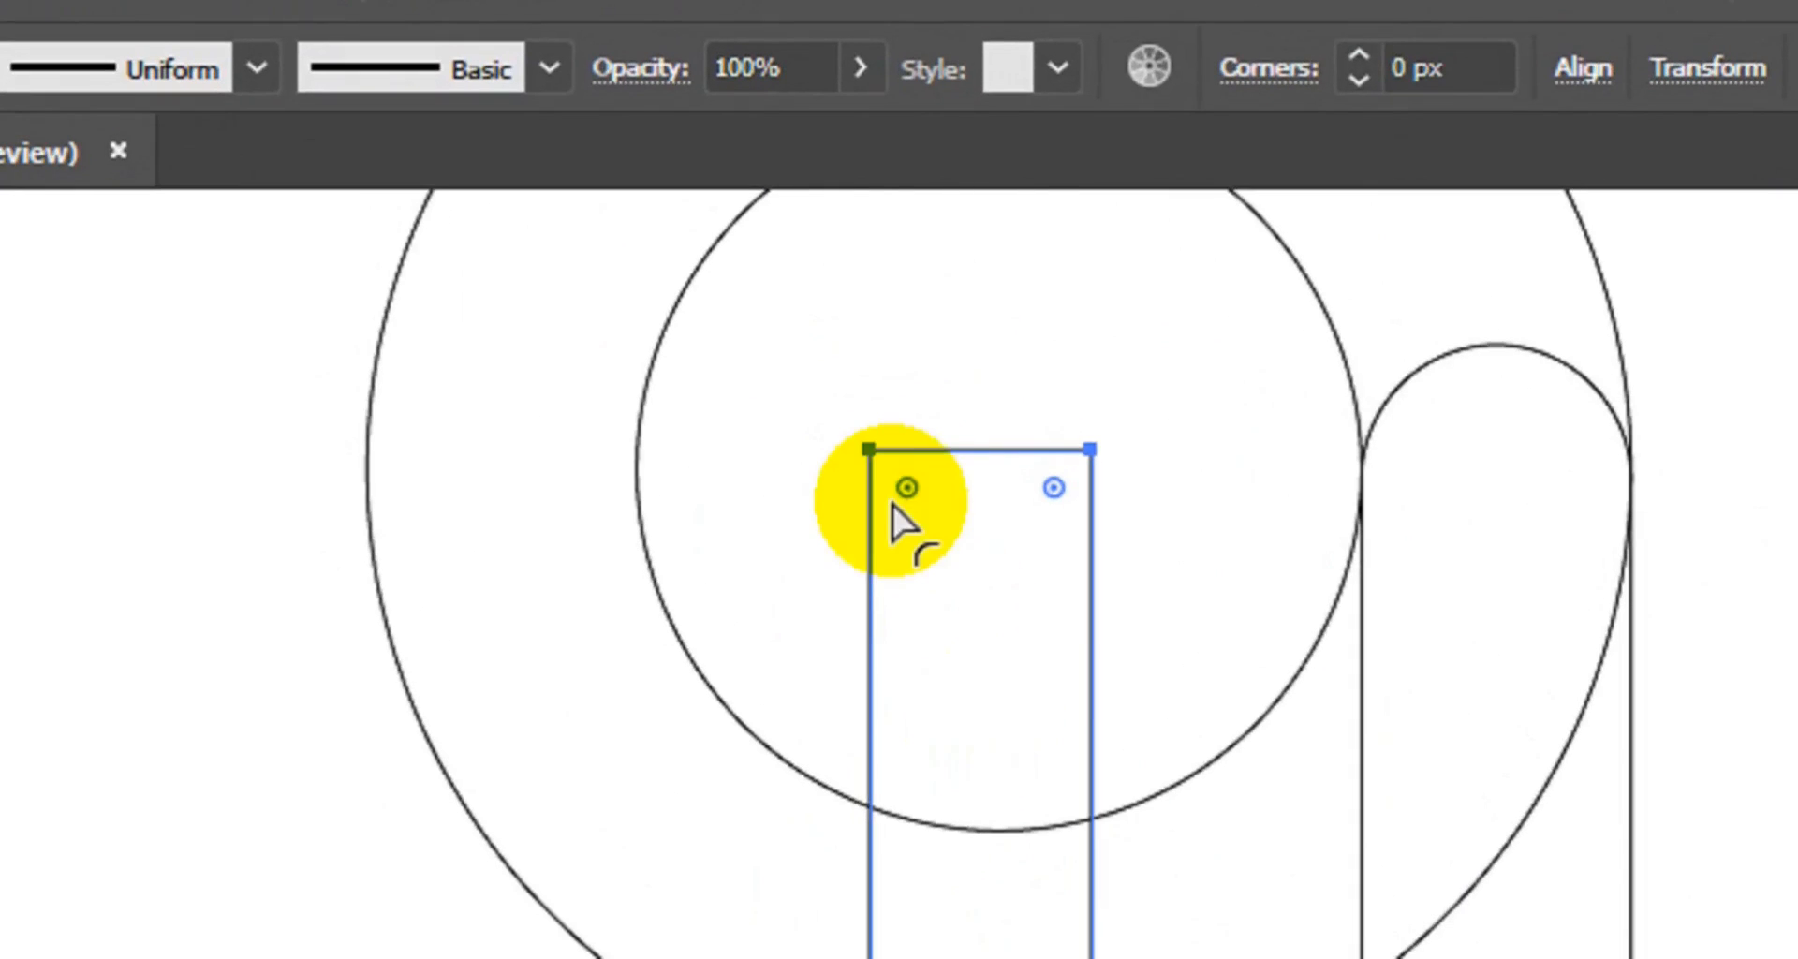
{"action": "left_click", "coordinate": [920, 527]}
{"action": "left_click_drag", "start_coordinate": [922, 528], "coordinate": [996, 773]}
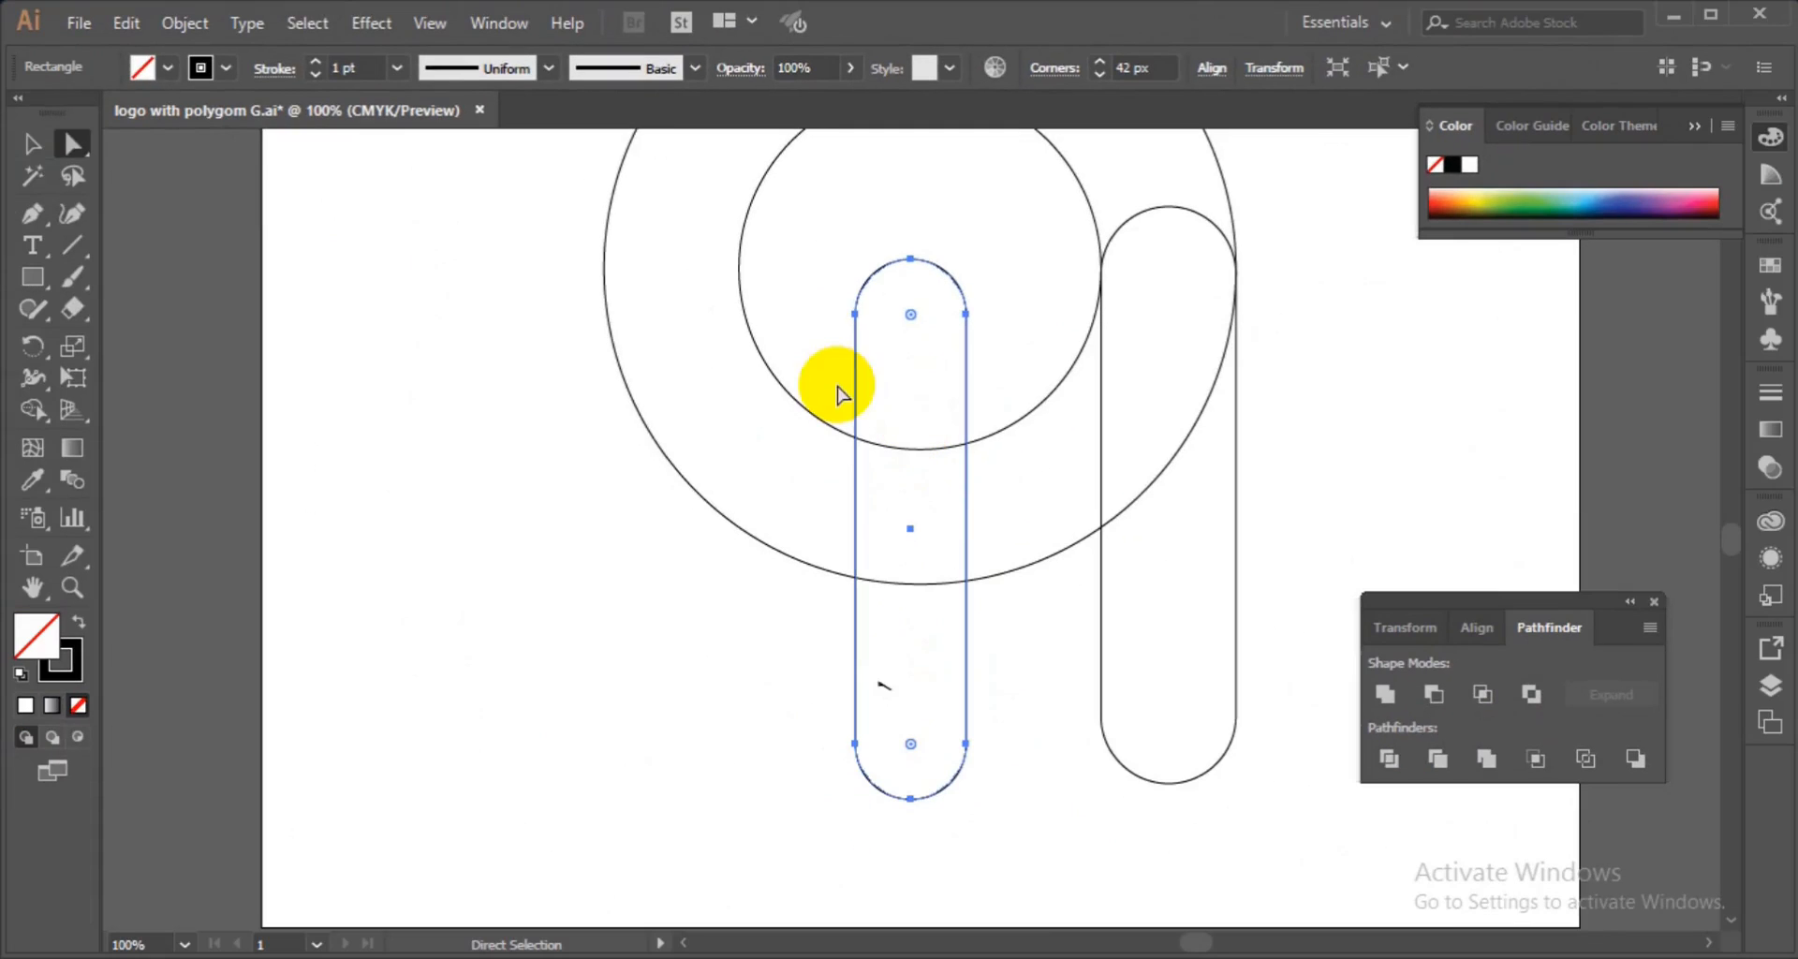
Draw a curved Pen path from the outer circle's top down to where the inner circle meets the right pill.
{"action": "key", "text": "ctrl+minus"}
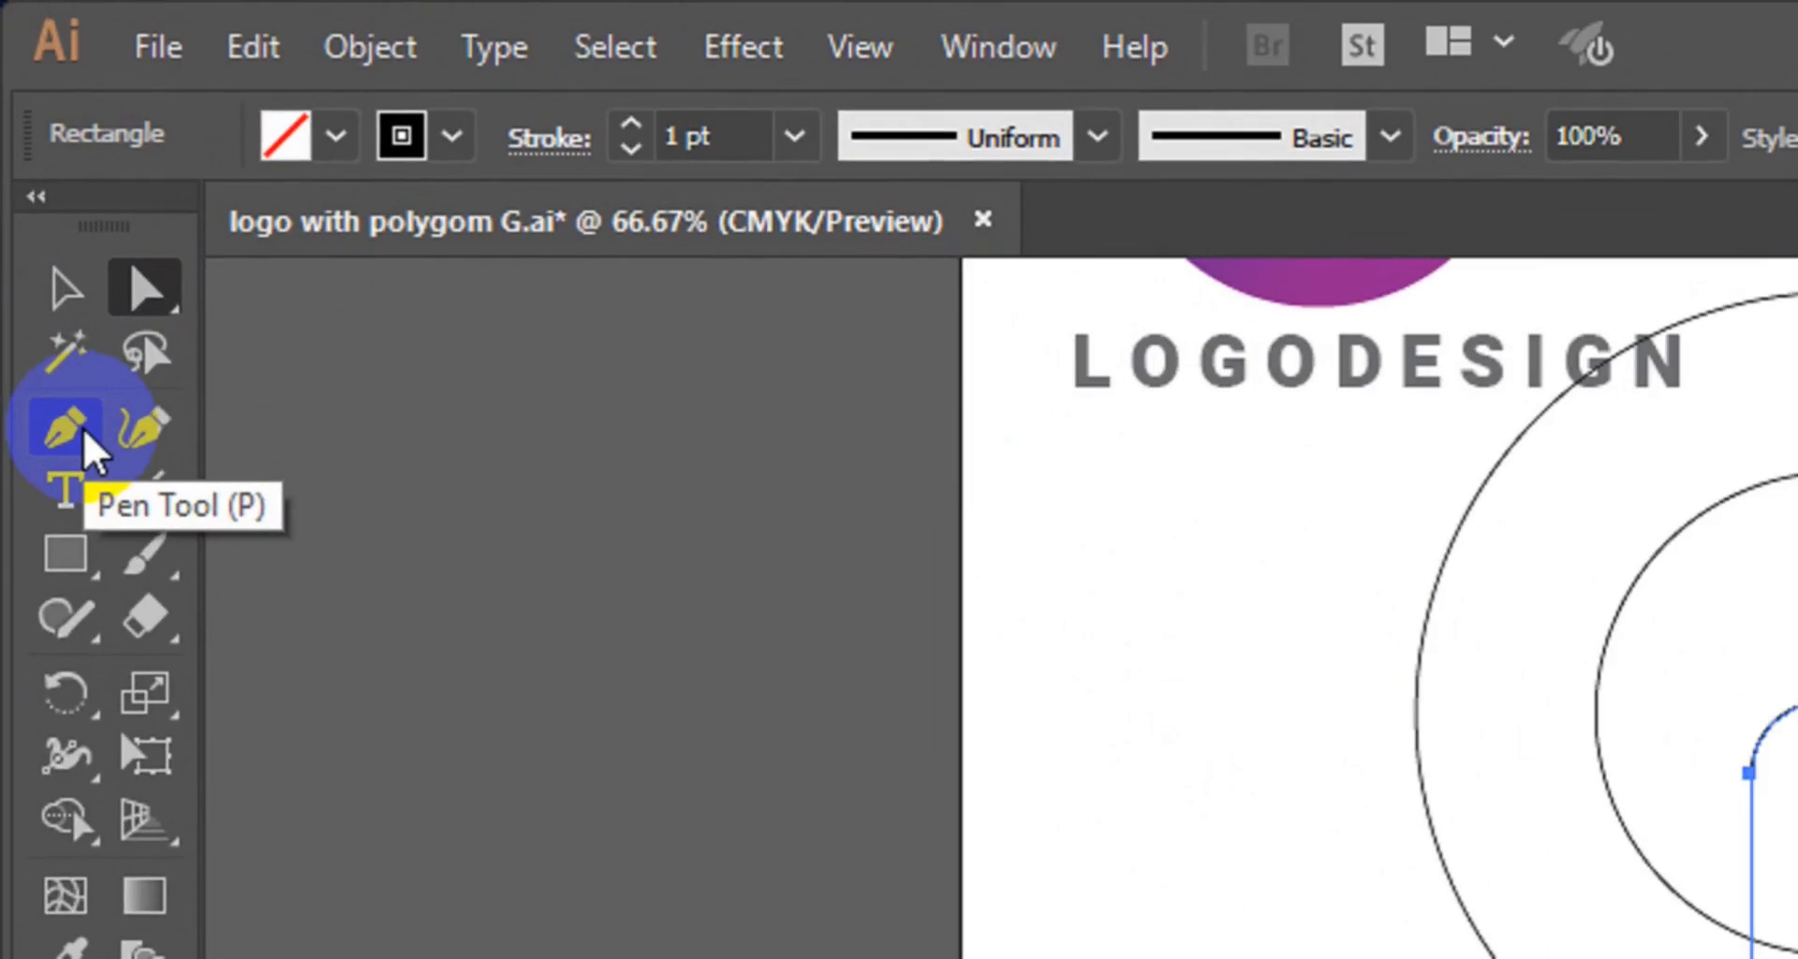
{"action": "left_click", "coordinate": [70, 430]}
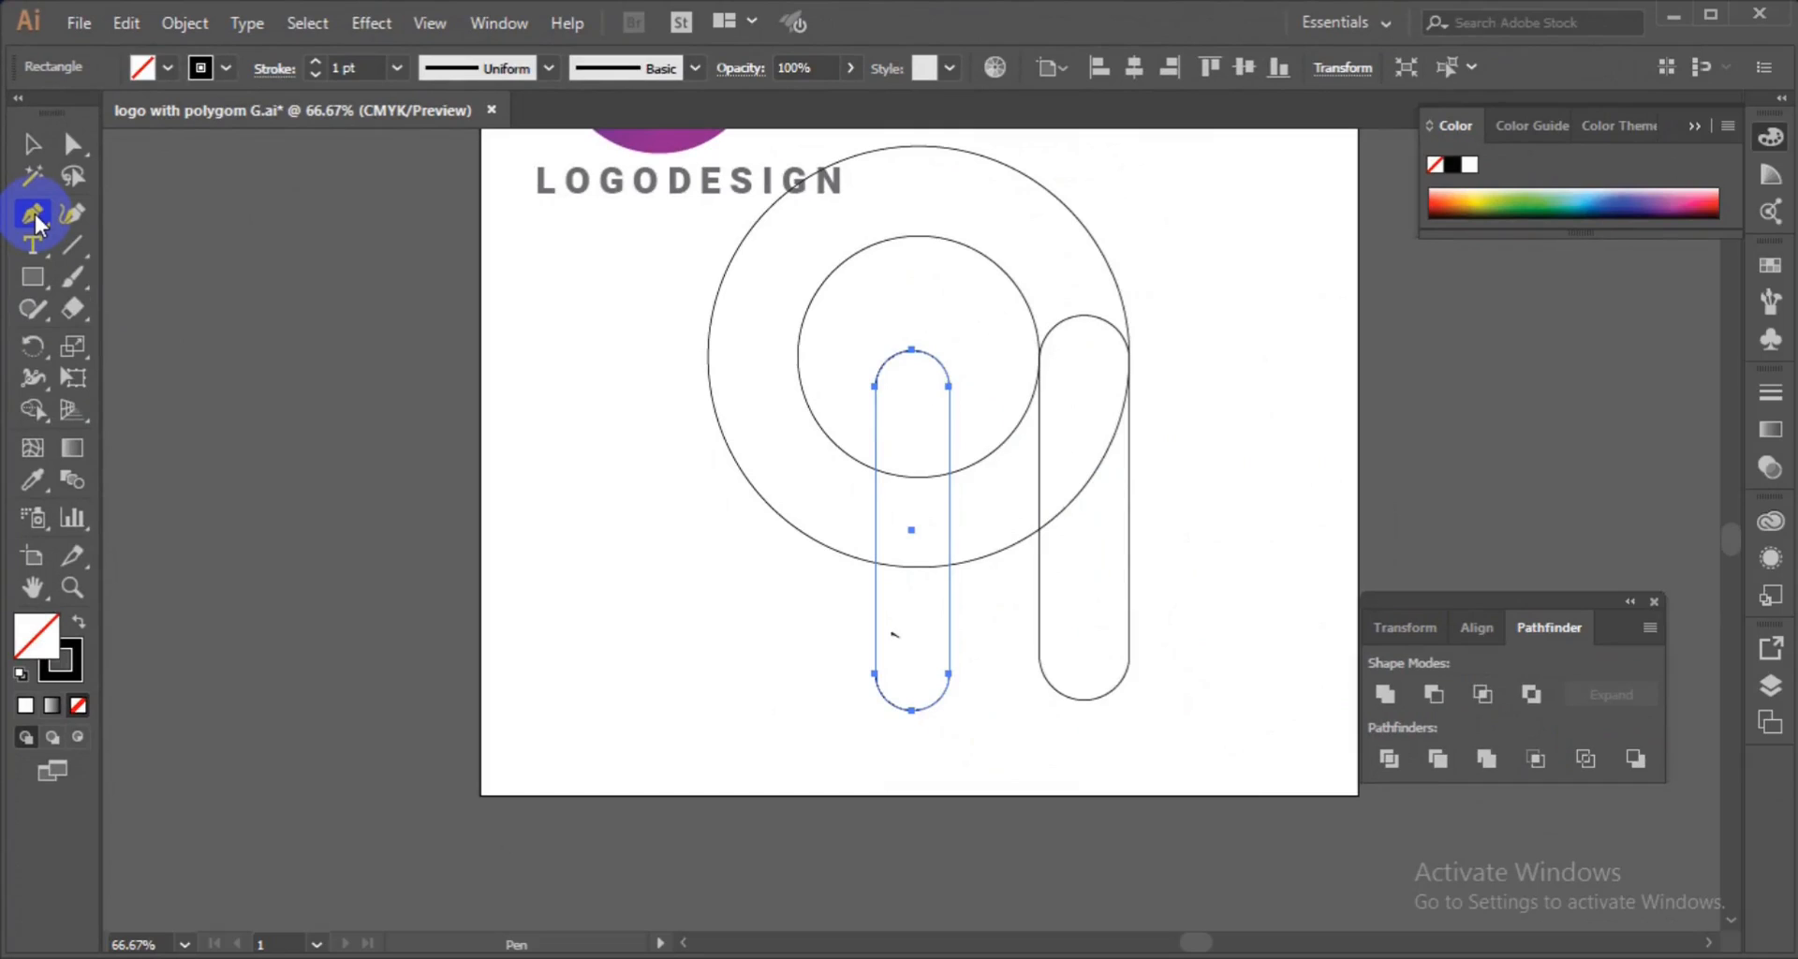
{"action": "left_click", "coordinate": [860, 156]}
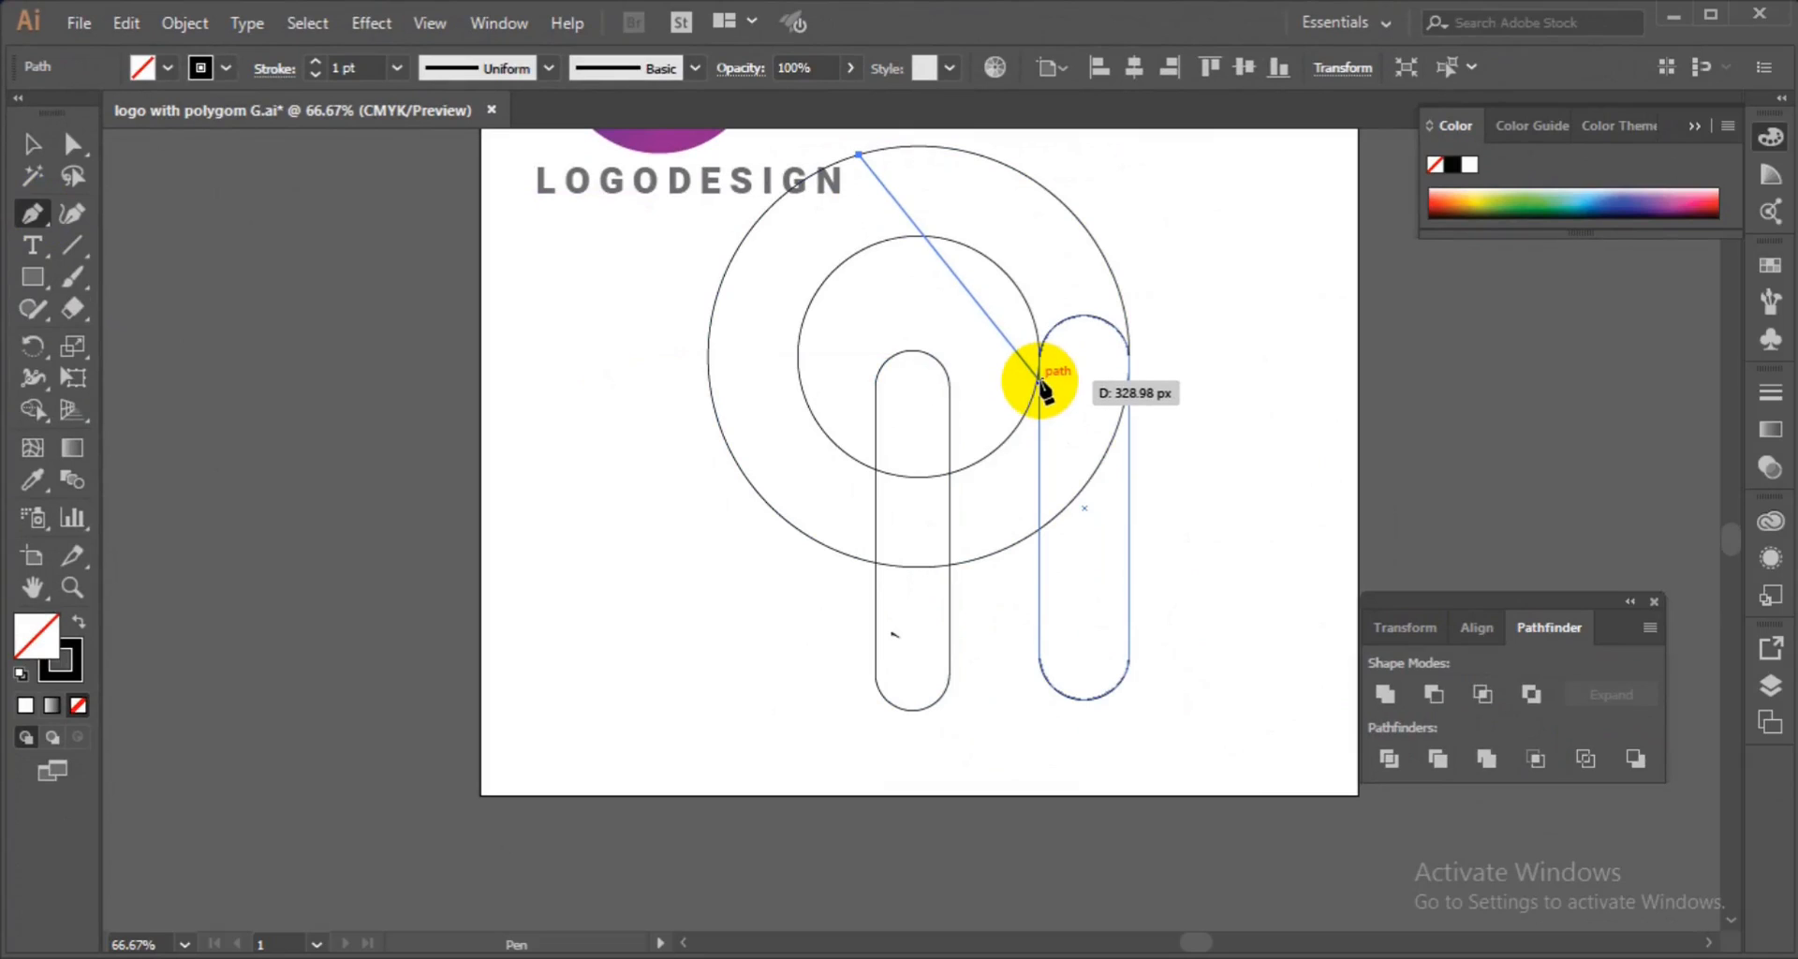
{"action": "left_click_drag", "start_coordinate": [1041, 380], "coordinate": [1053, 636]}
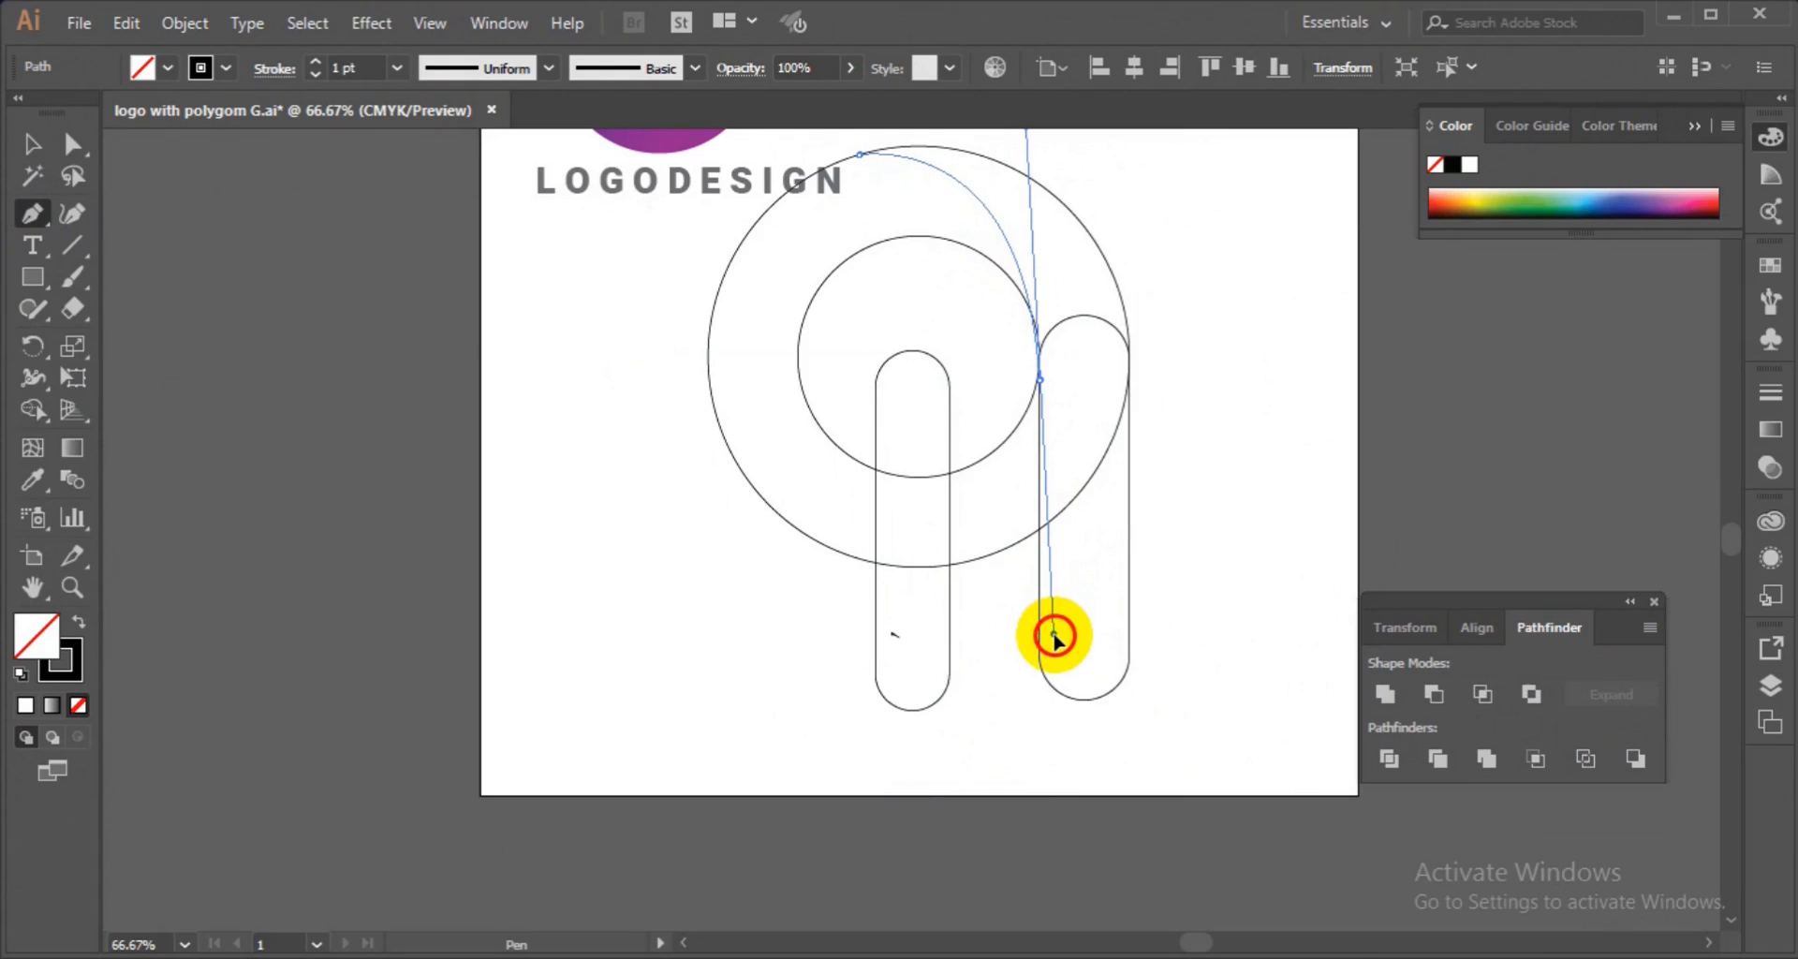
{"action": "left_click", "coordinate": [1262, 648], "text": "ctrl"}
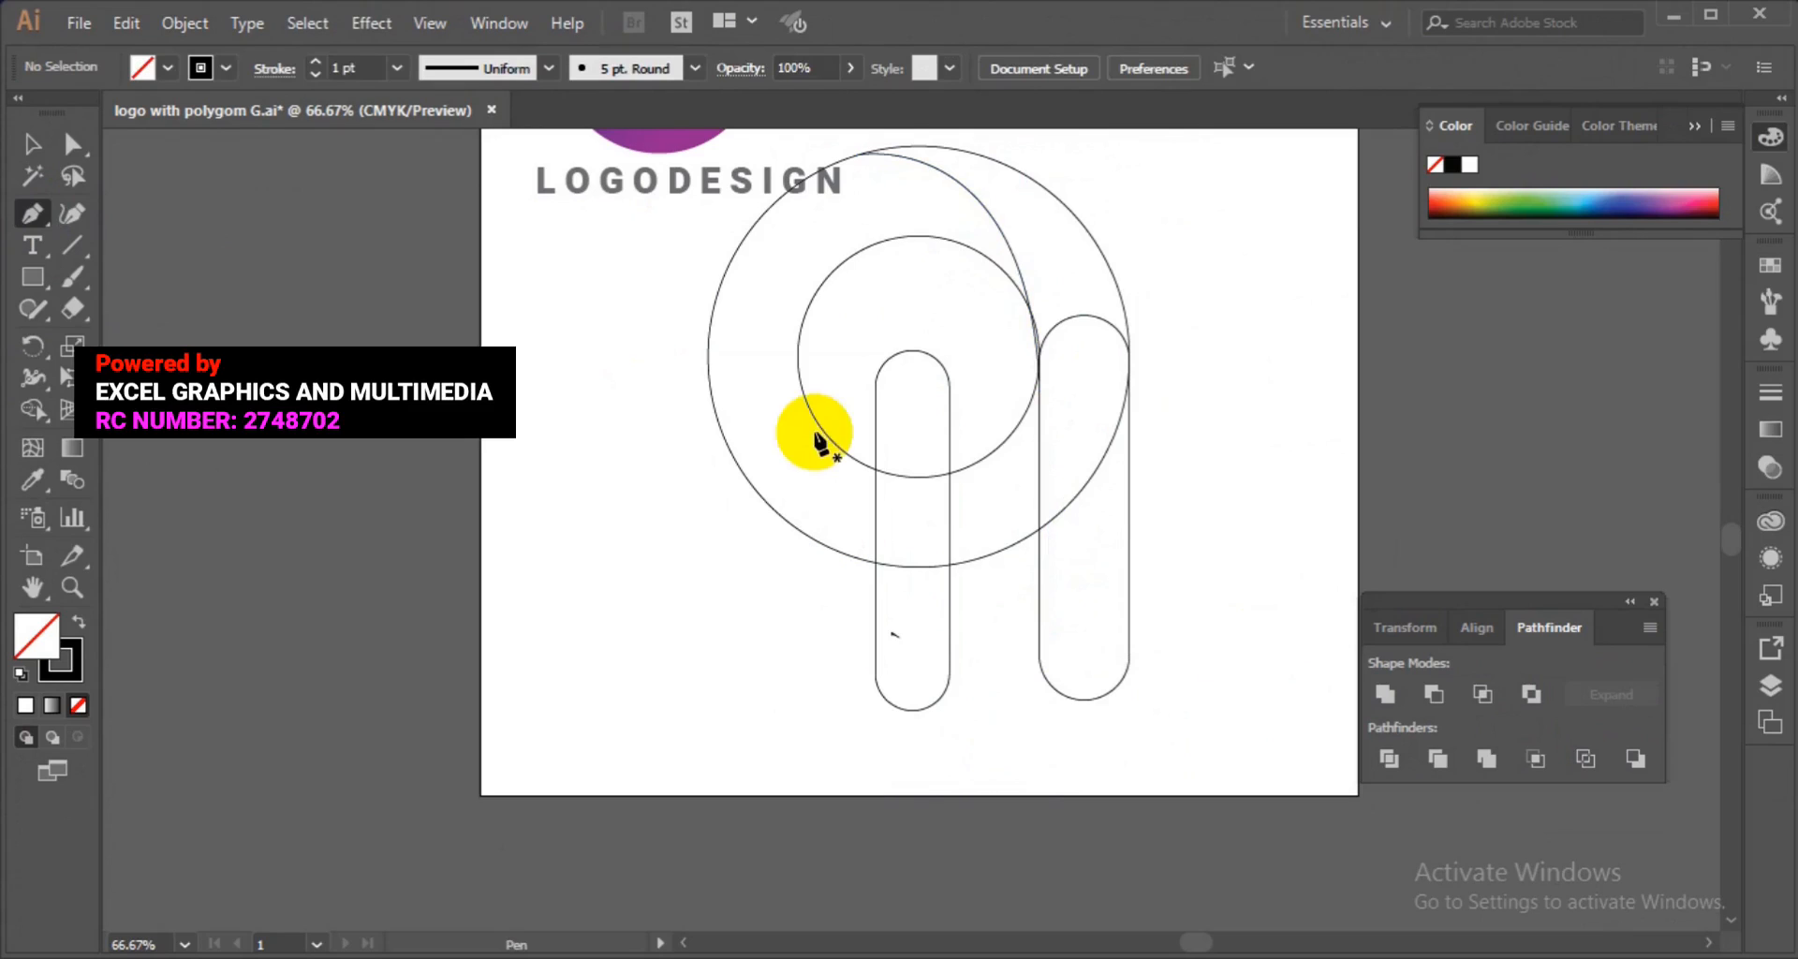
Draw a second curved Pen path from the inner circle's left side to the outer circle's bottom at the left pill.
{"action": "left_click", "coordinate": [797, 350]}
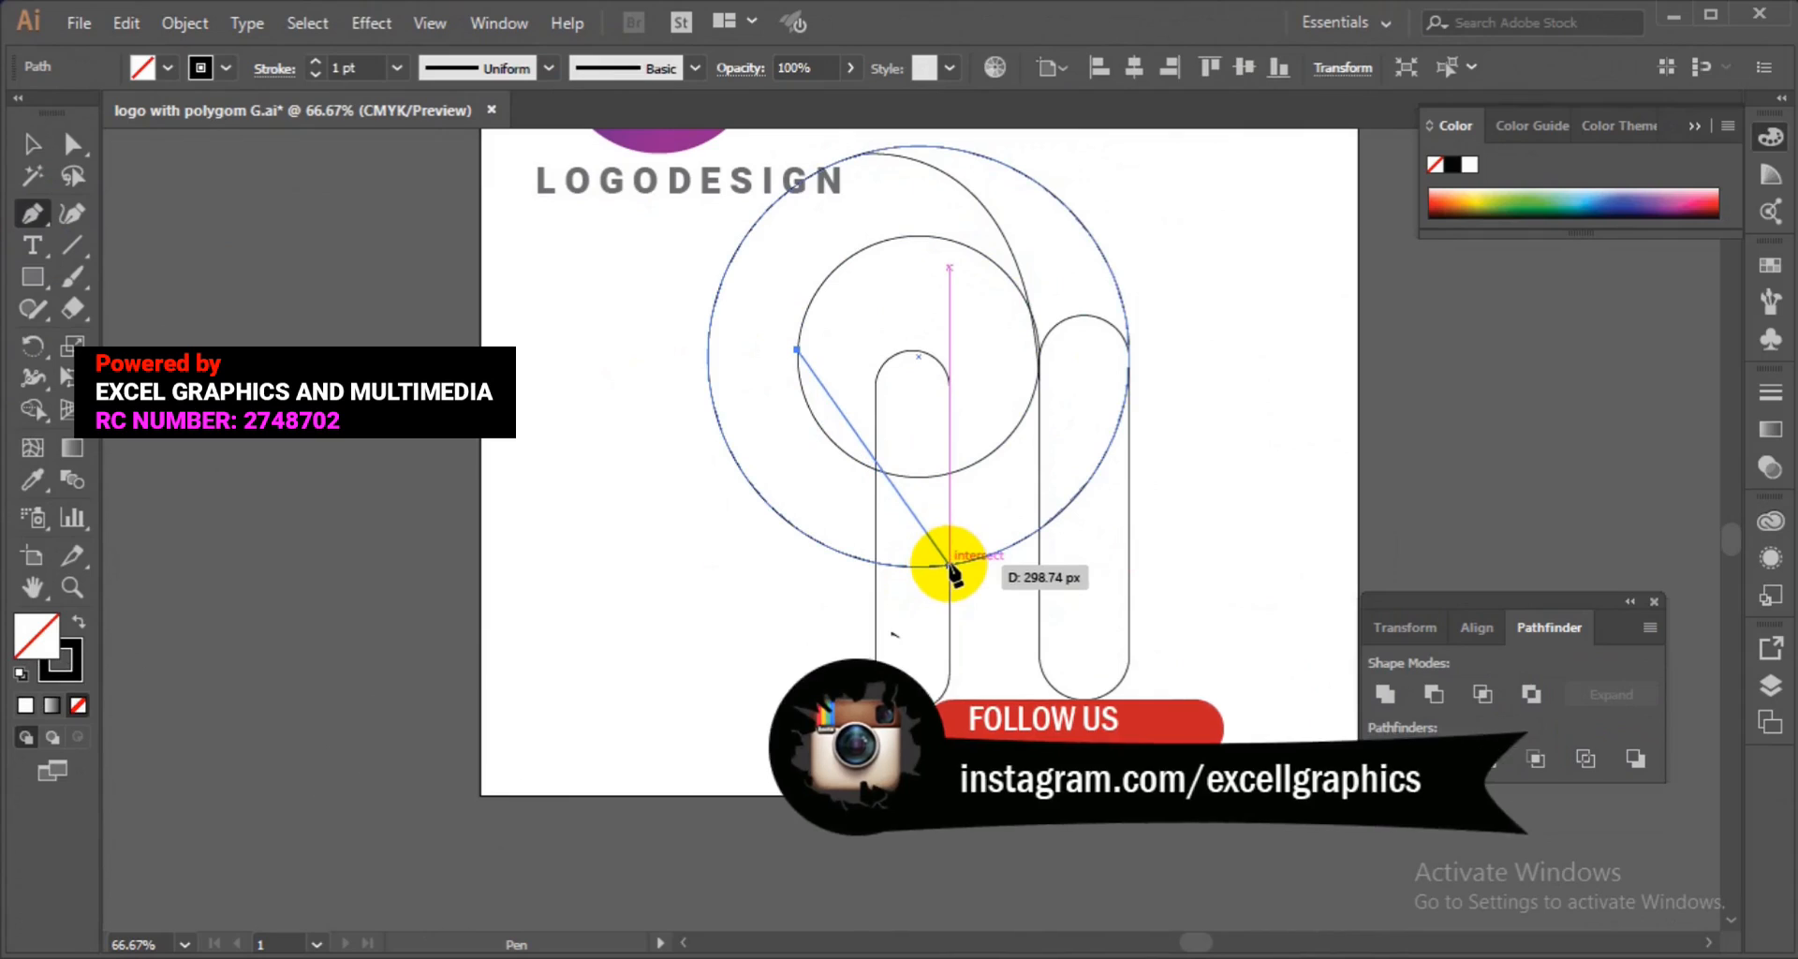
{"action": "left_click_drag", "start_coordinate": [950, 564], "coordinate": [1152, 673]}
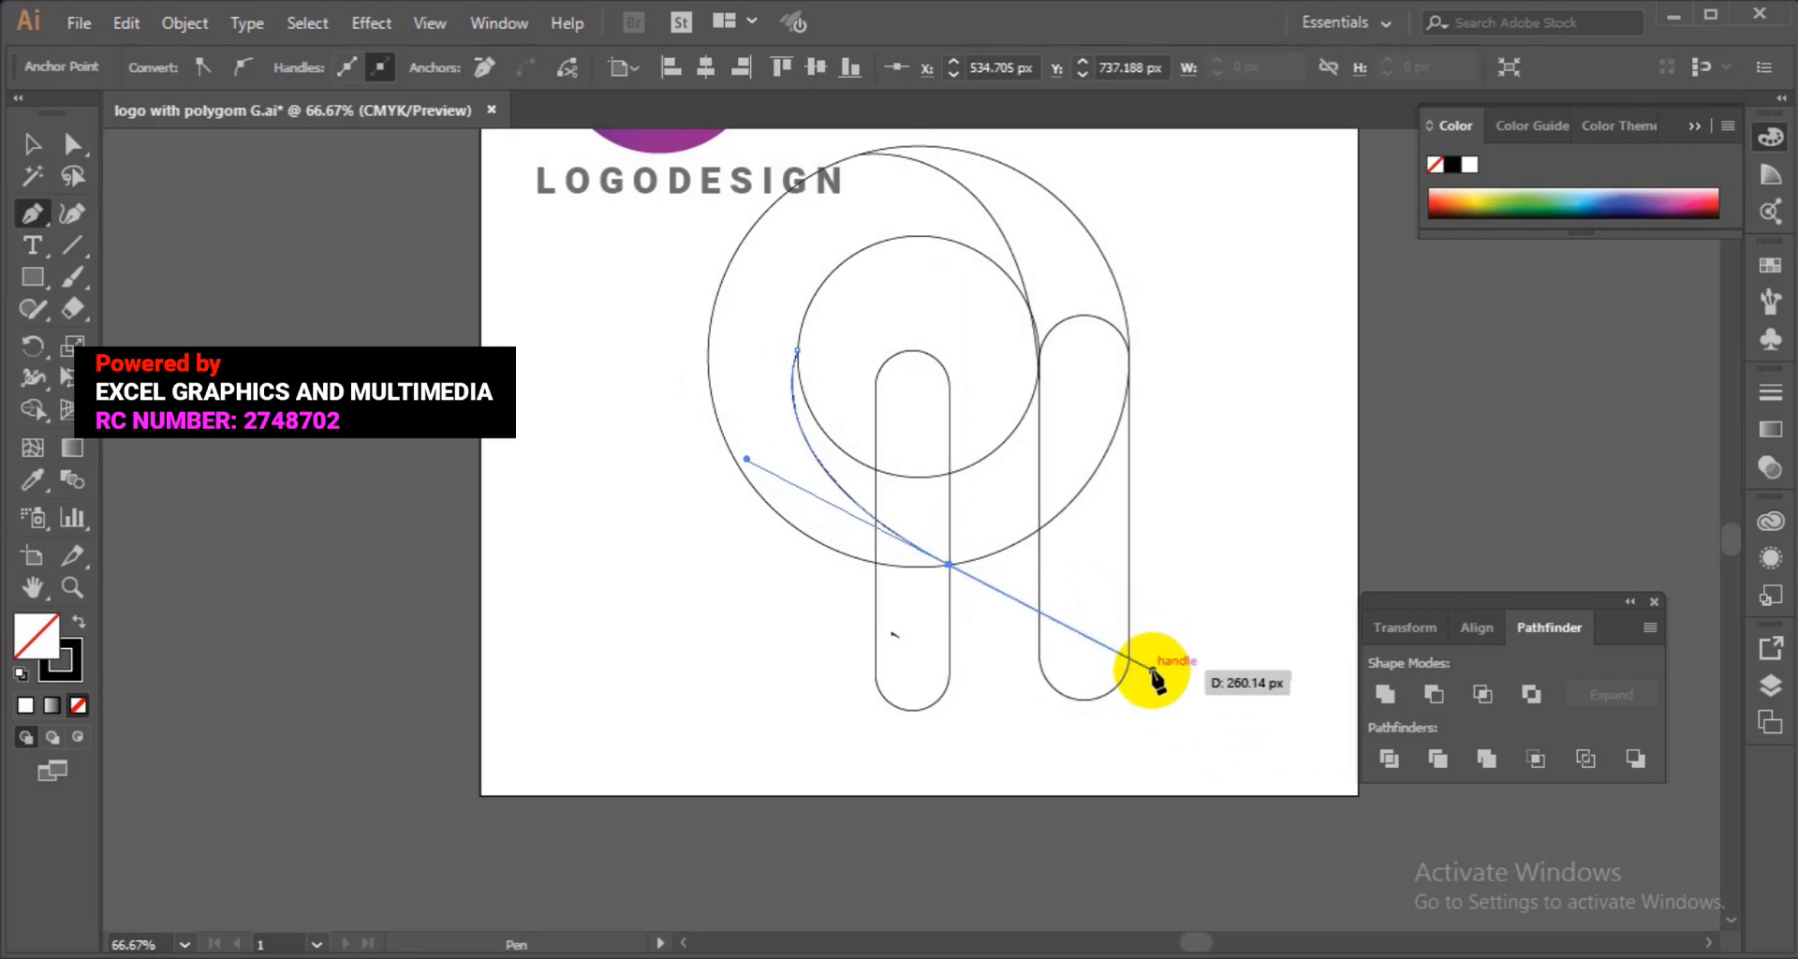
{"action": "left_click", "coordinate": [1183, 763], "text": "ctrl"}
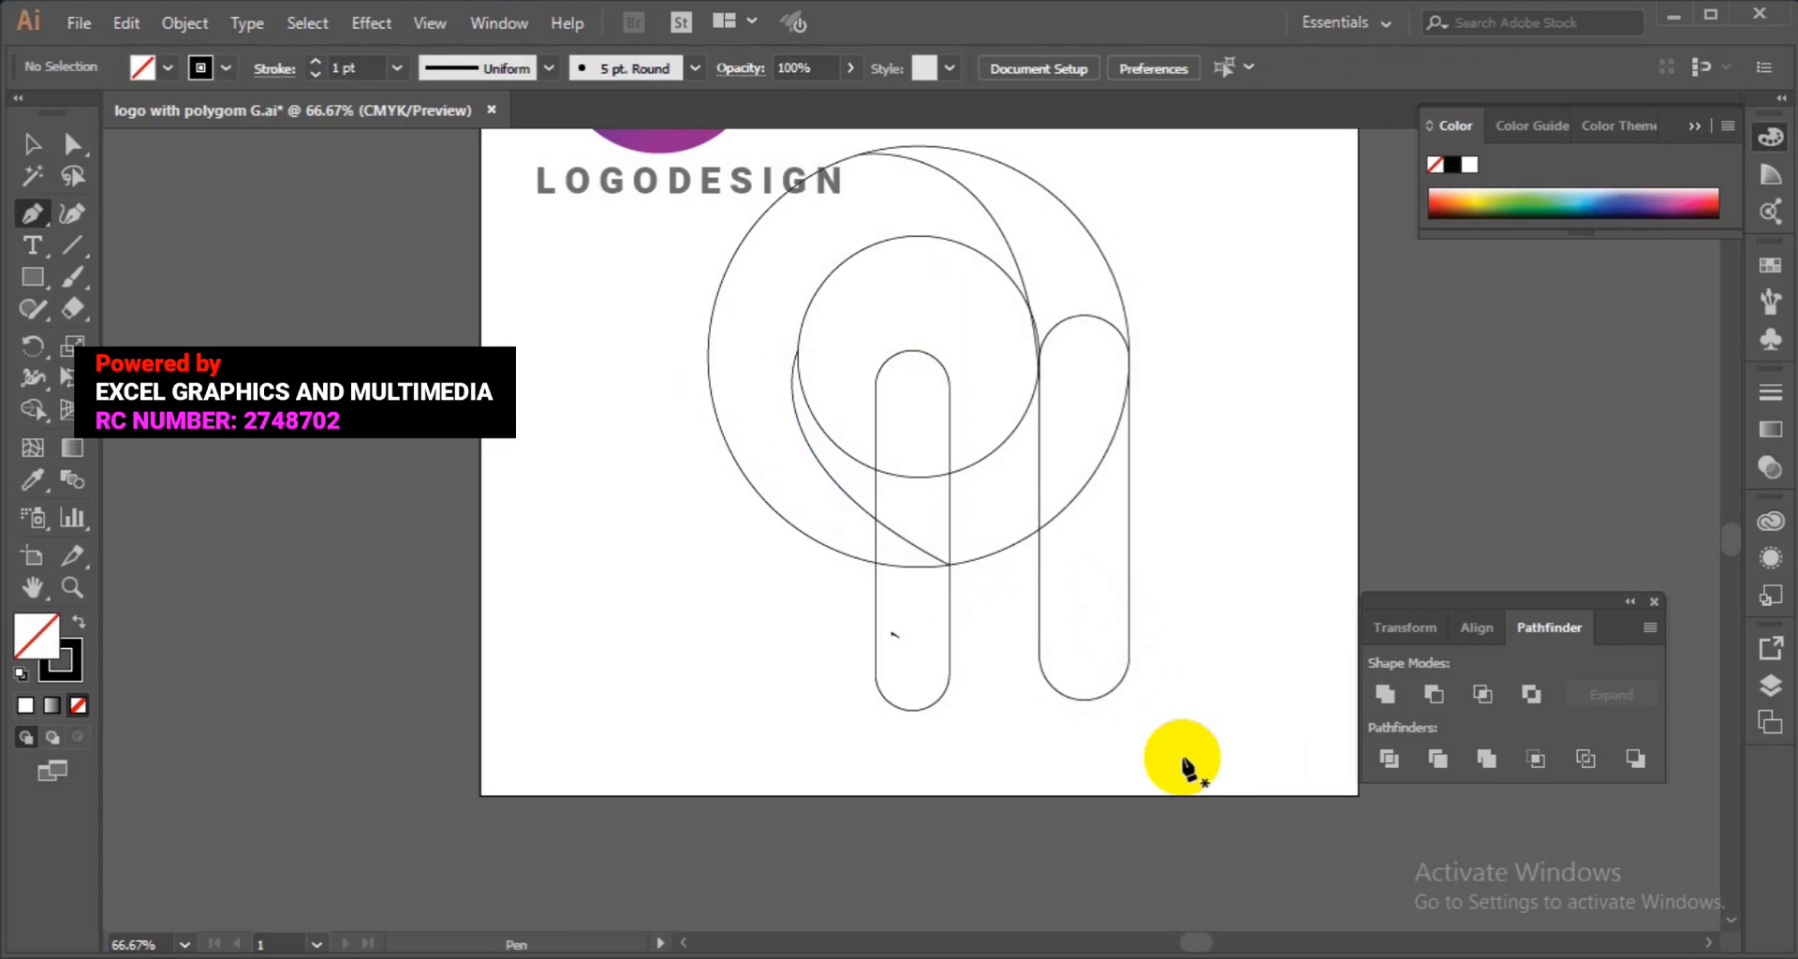
Select all construction shapes except the reference logo and merge the right pill with the ring's top using Shape Builder.
{"action": "key", "text": "v"}
{"action": "key", "text": "ctrl+minus"}
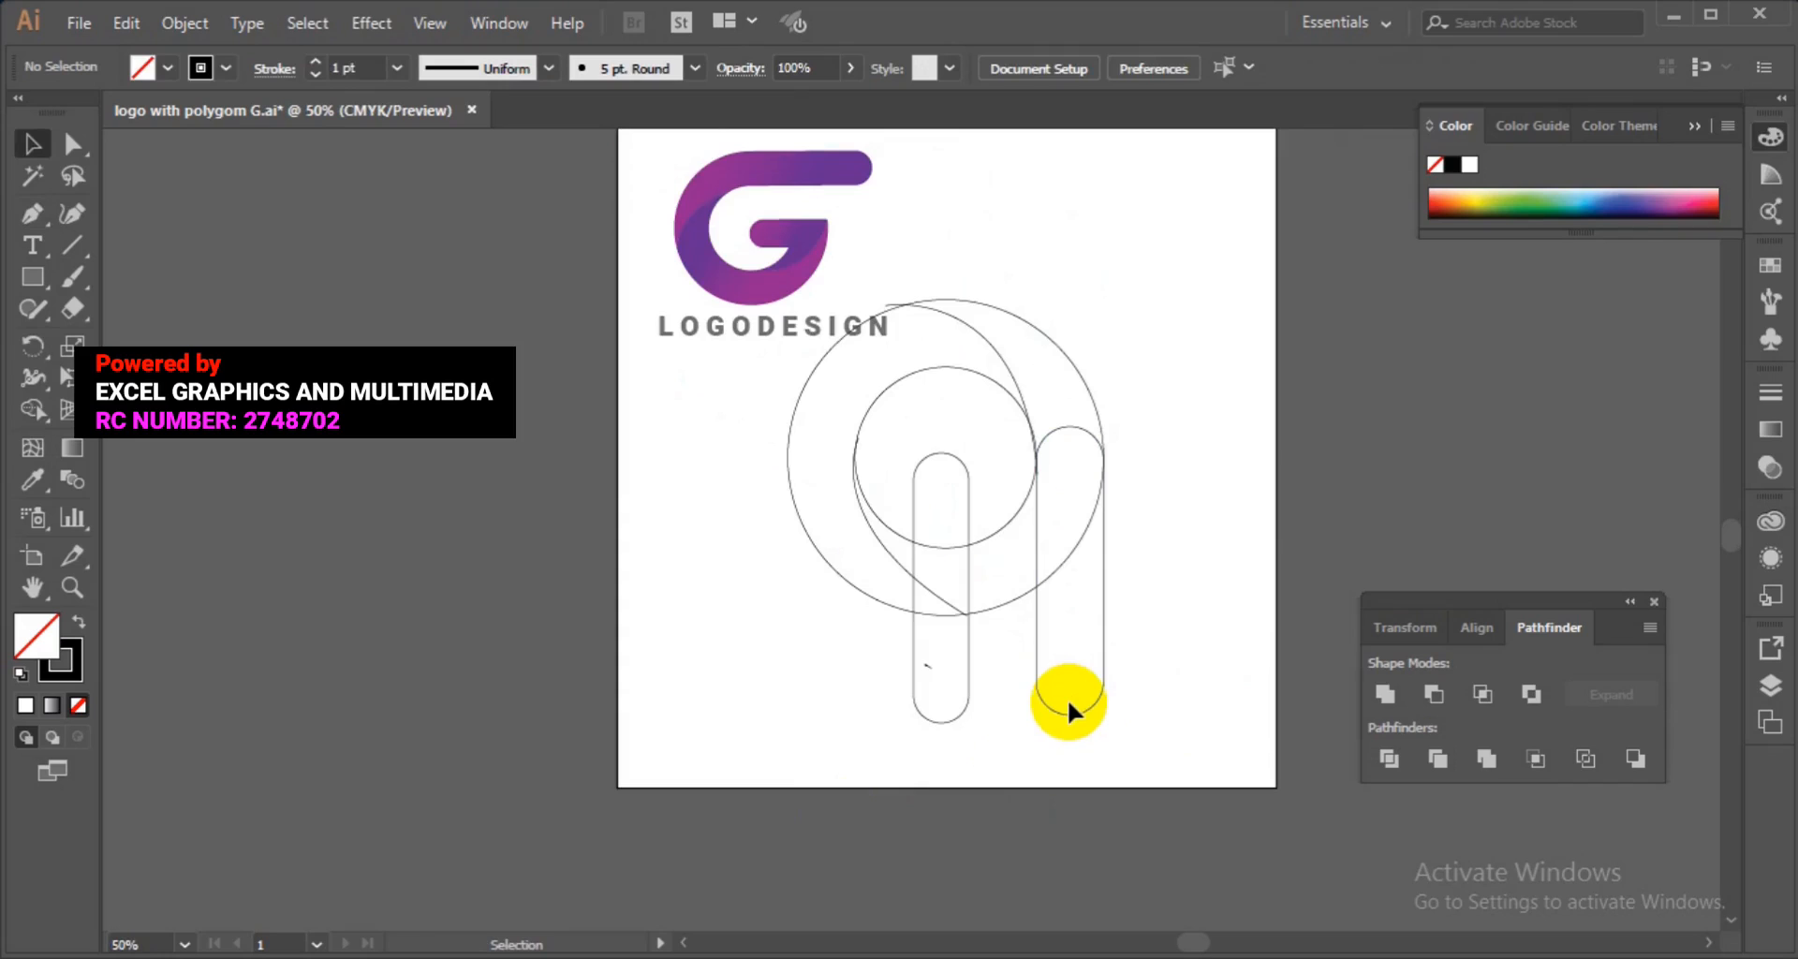
{"action": "left_click_drag", "start_coordinate": [1478, 276], "coordinate": [670, 727]}
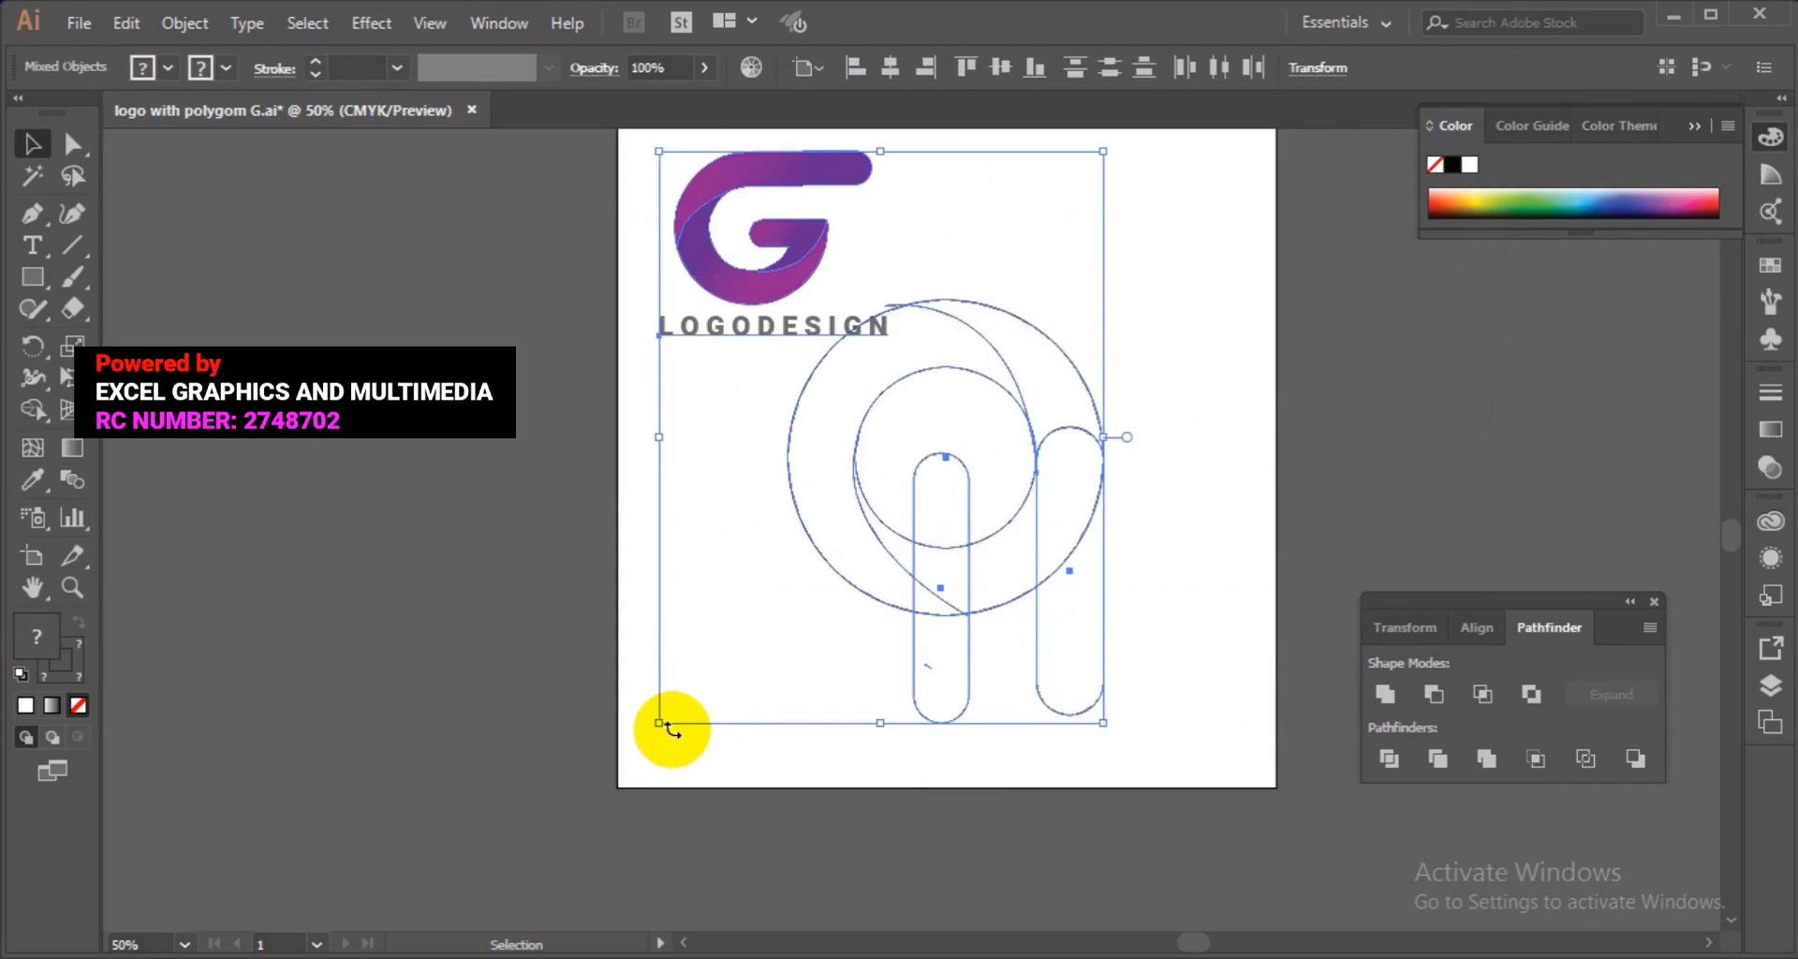
{"action": "left_click", "coordinate": [1182, 449]}
{"action": "left_click_drag", "start_coordinate": [1254, 361], "coordinate": [661, 754]}
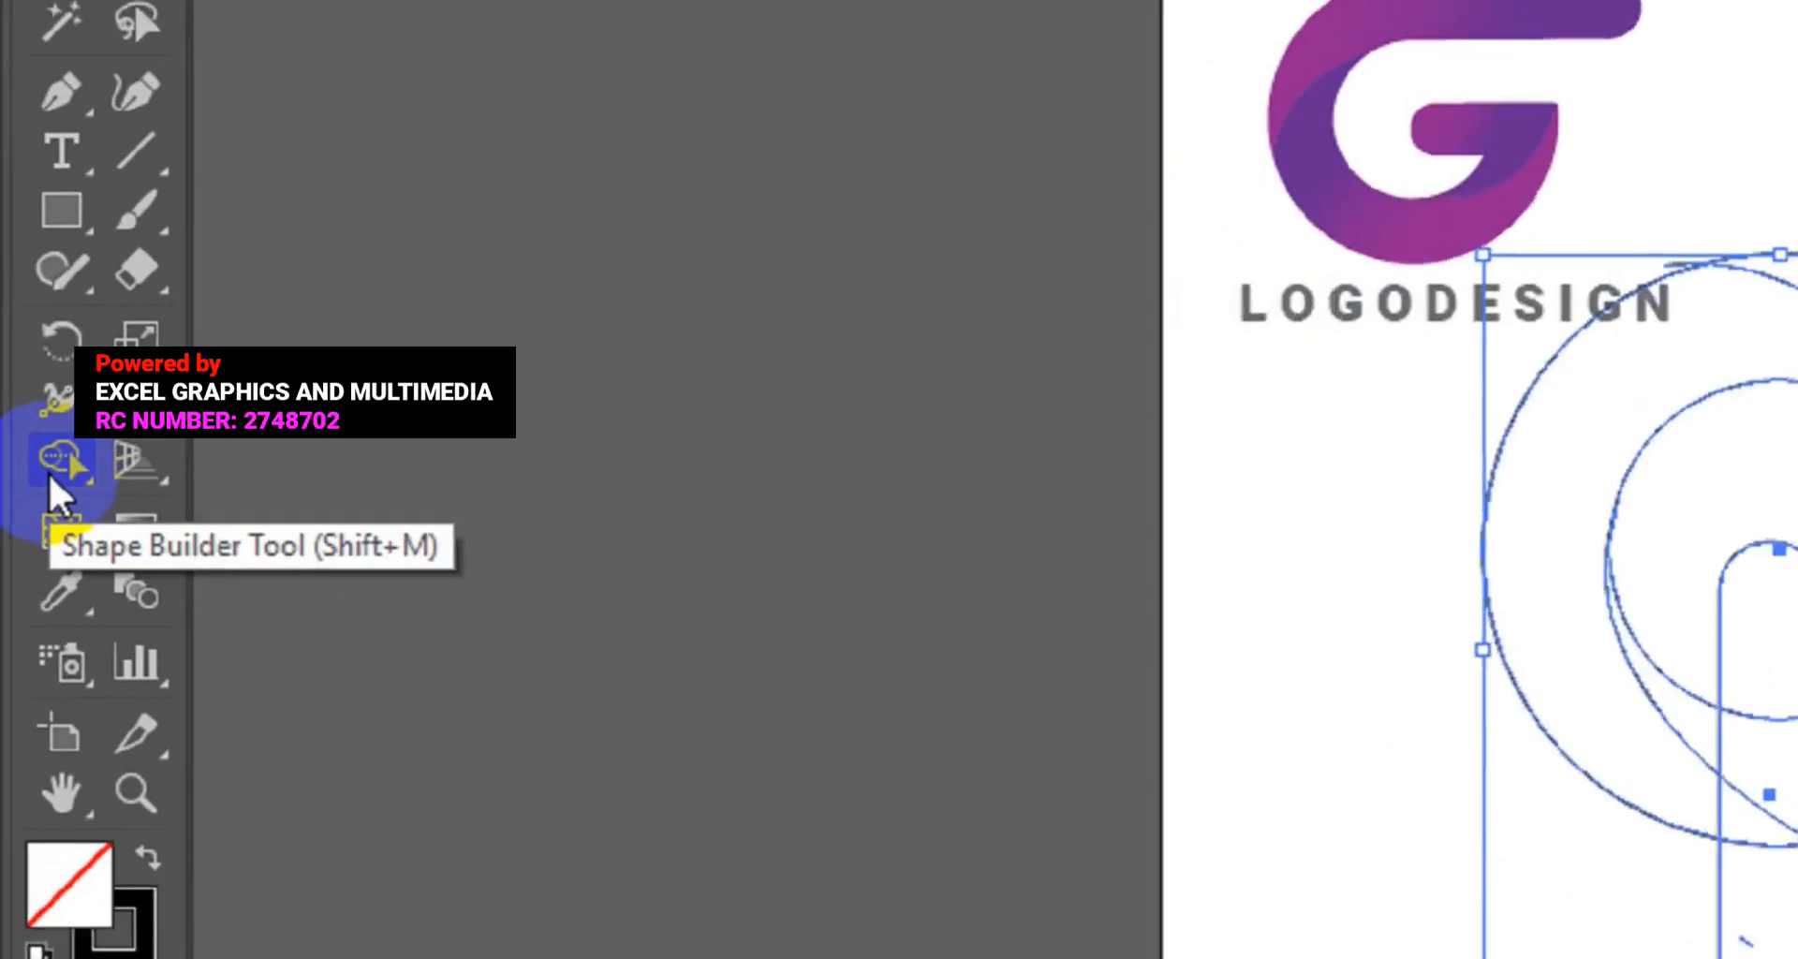
{"action": "left_click", "coordinate": [28, 415]}
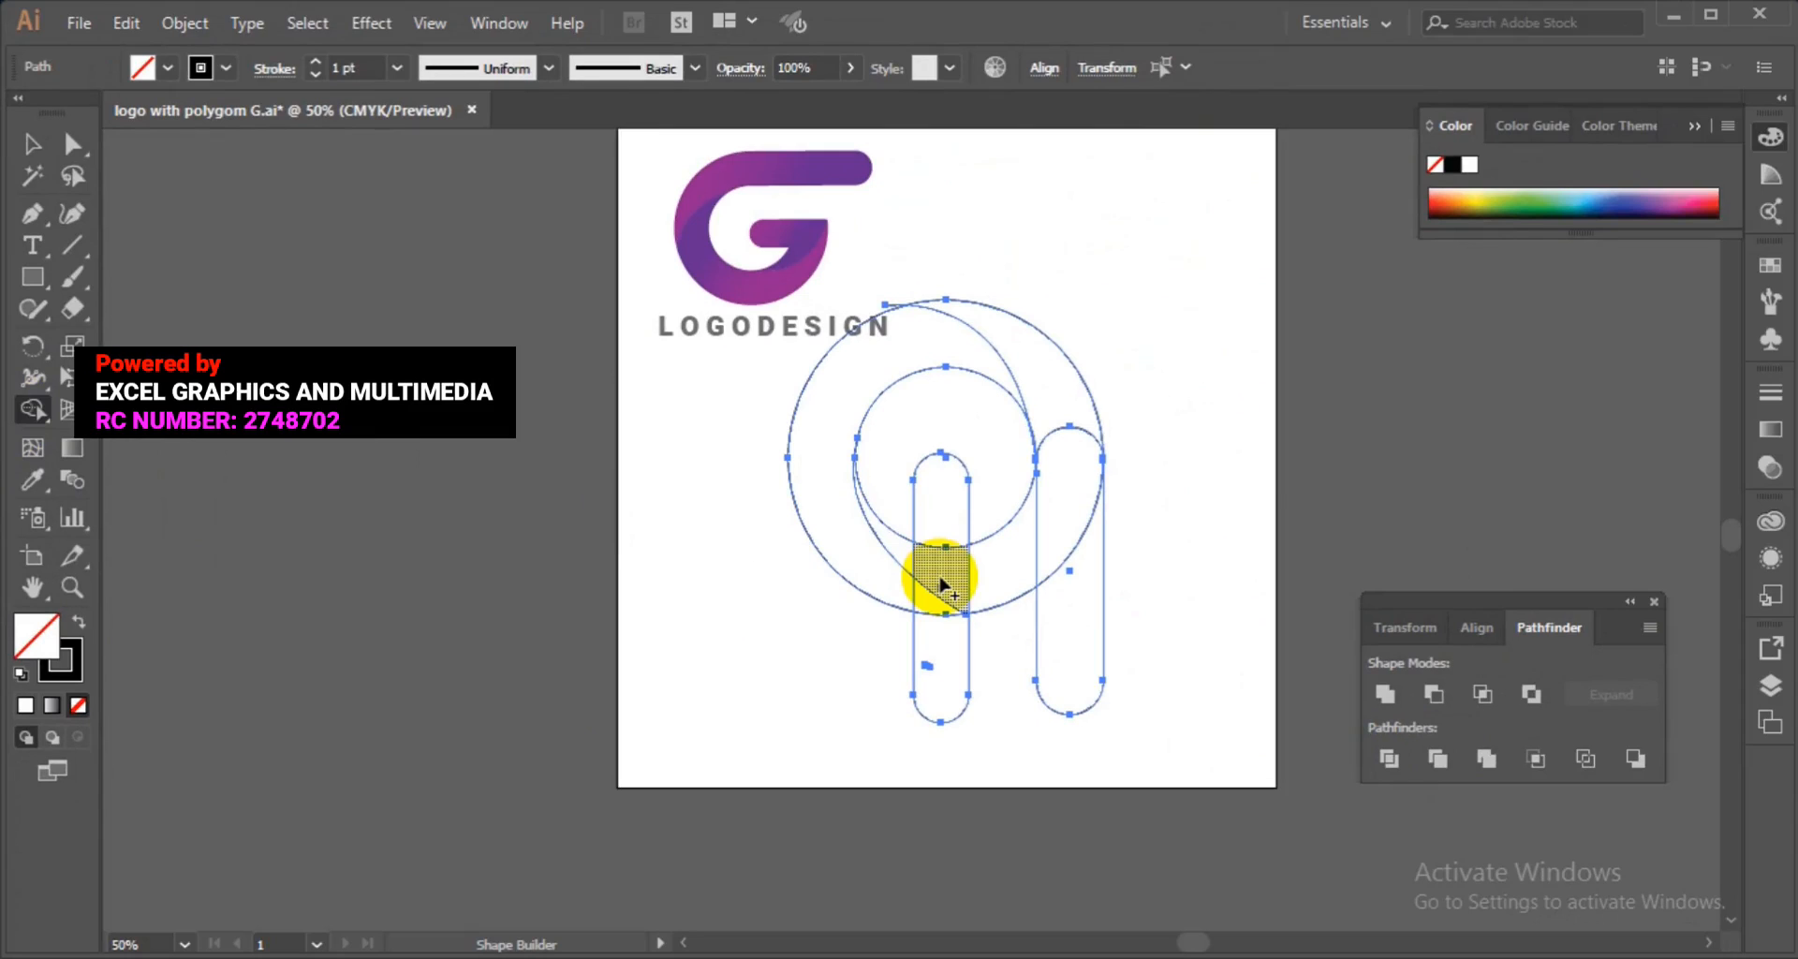
{"action": "left_click", "coordinate": [1044, 392]}
{"action": "left_click_drag", "start_coordinate": [1044, 391], "coordinate": [1054, 588]}
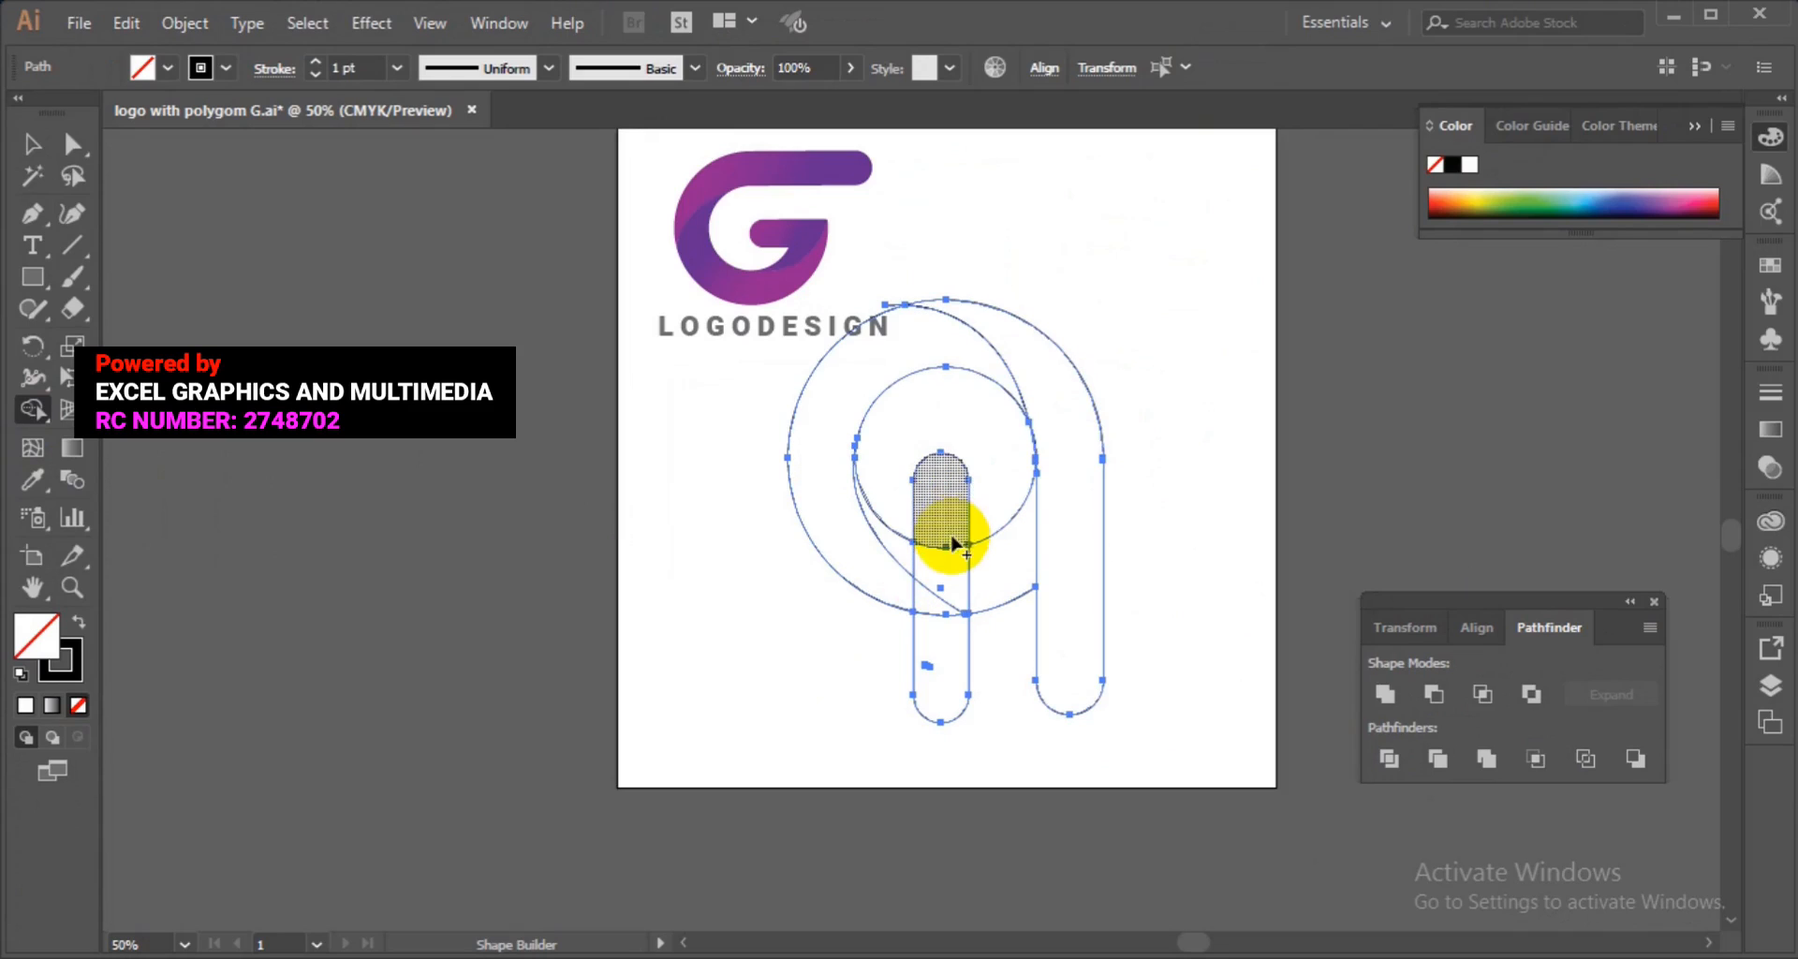
Continue with Shape Builder, removing the left pill's lower part and merging the inner hook regions.
{"action": "mouse_move", "coordinate": [946, 552]}
{"action": "left_mouse_down"}
{"action": "mouse_move", "coordinate": [940, 575]}
{"action": "mouse_move", "coordinate": [908, 561]}
{"action": "left_mouse_up"}
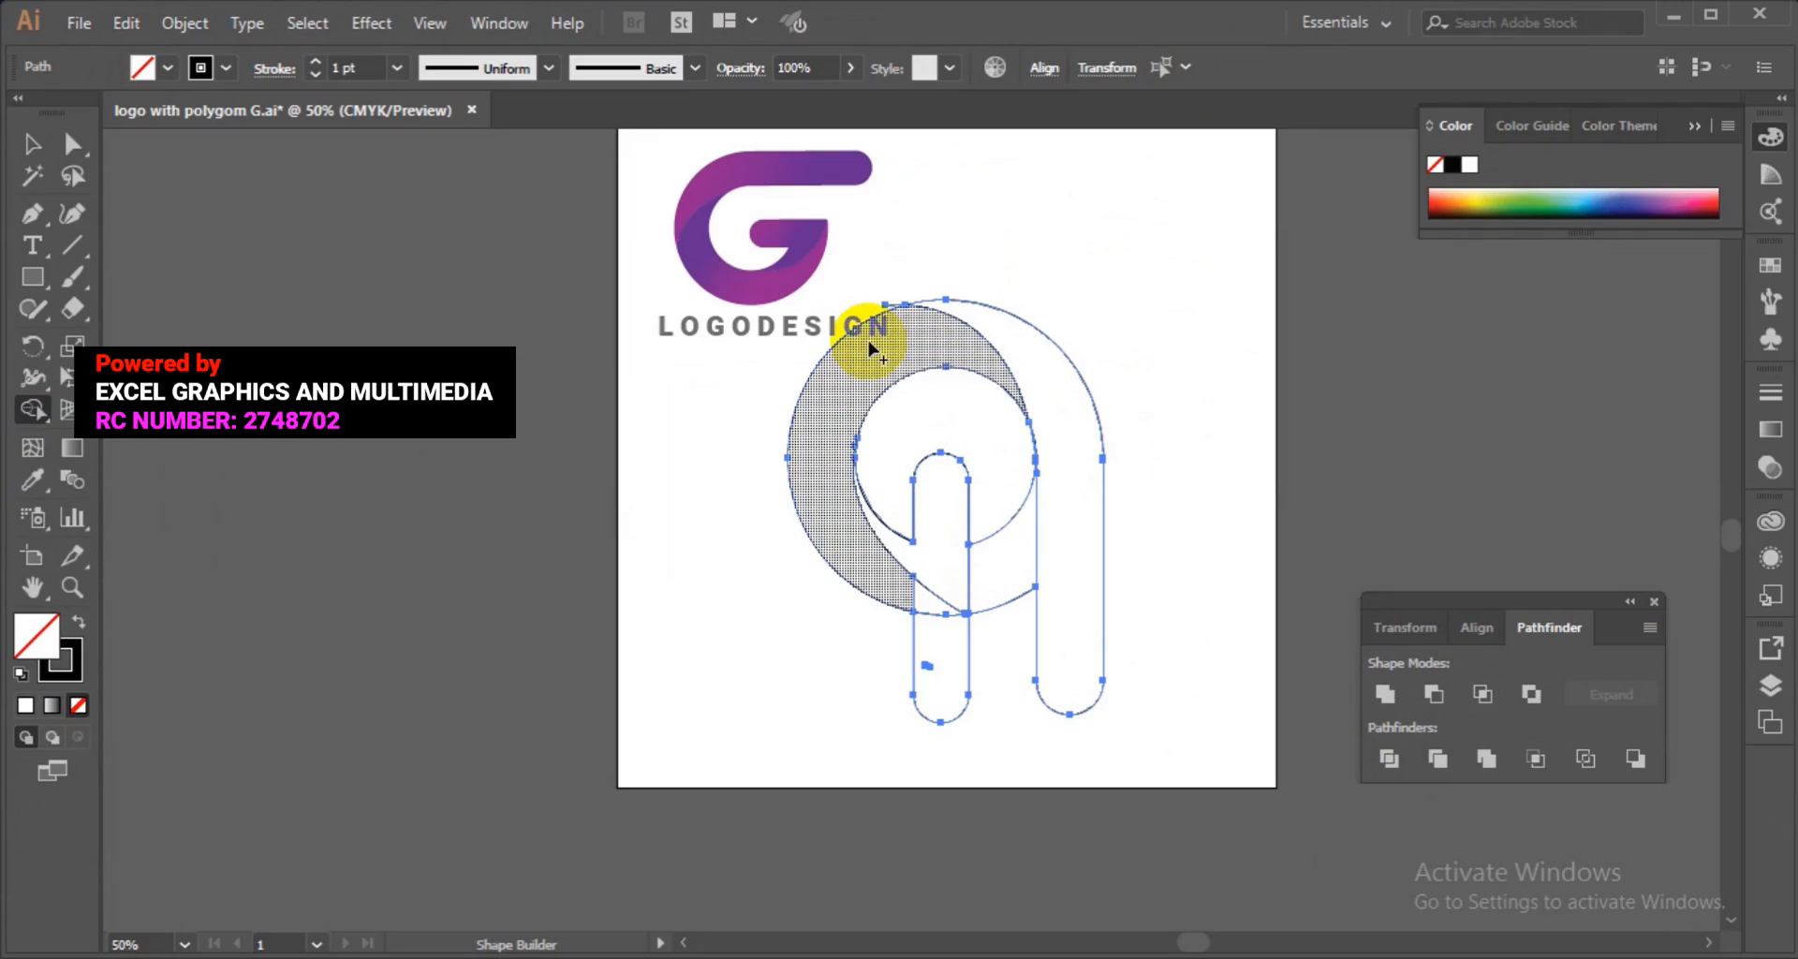
{"action": "left_click_drag", "start_coordinate": [939, 603], "coordinate": [905, 602]}
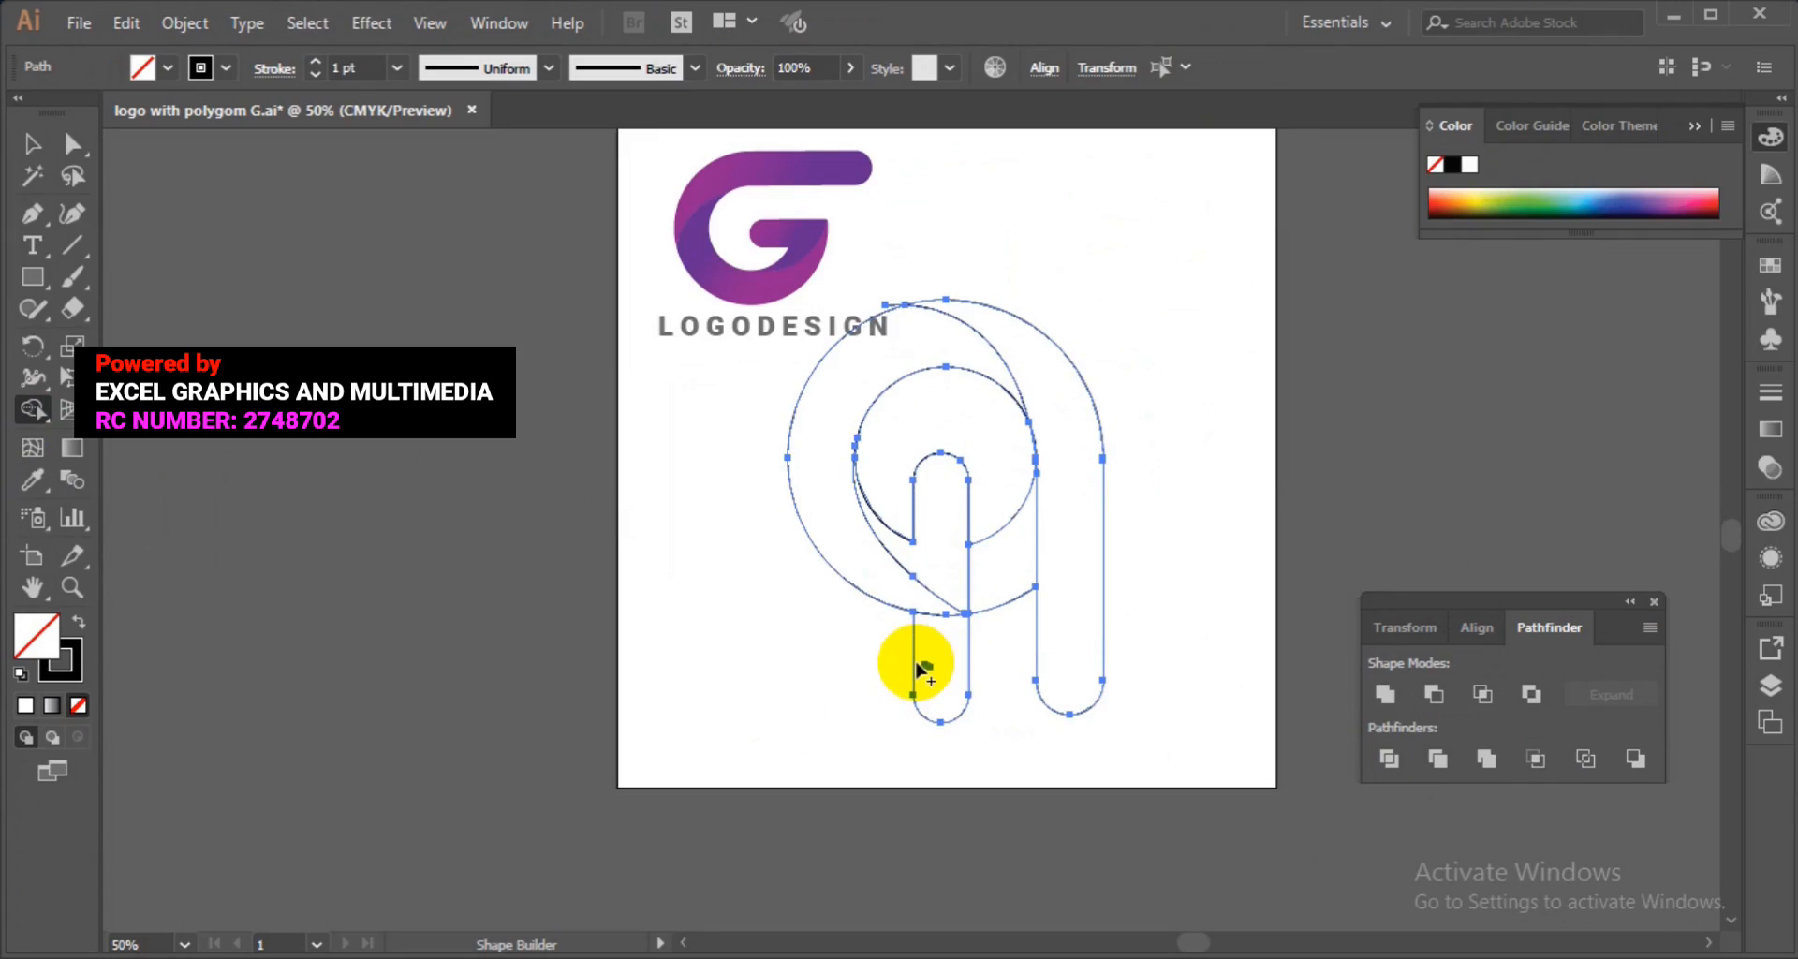
{"action": "left_click_drag", "start_coordinate": [918, 667], "coordinate": [995, 690]}
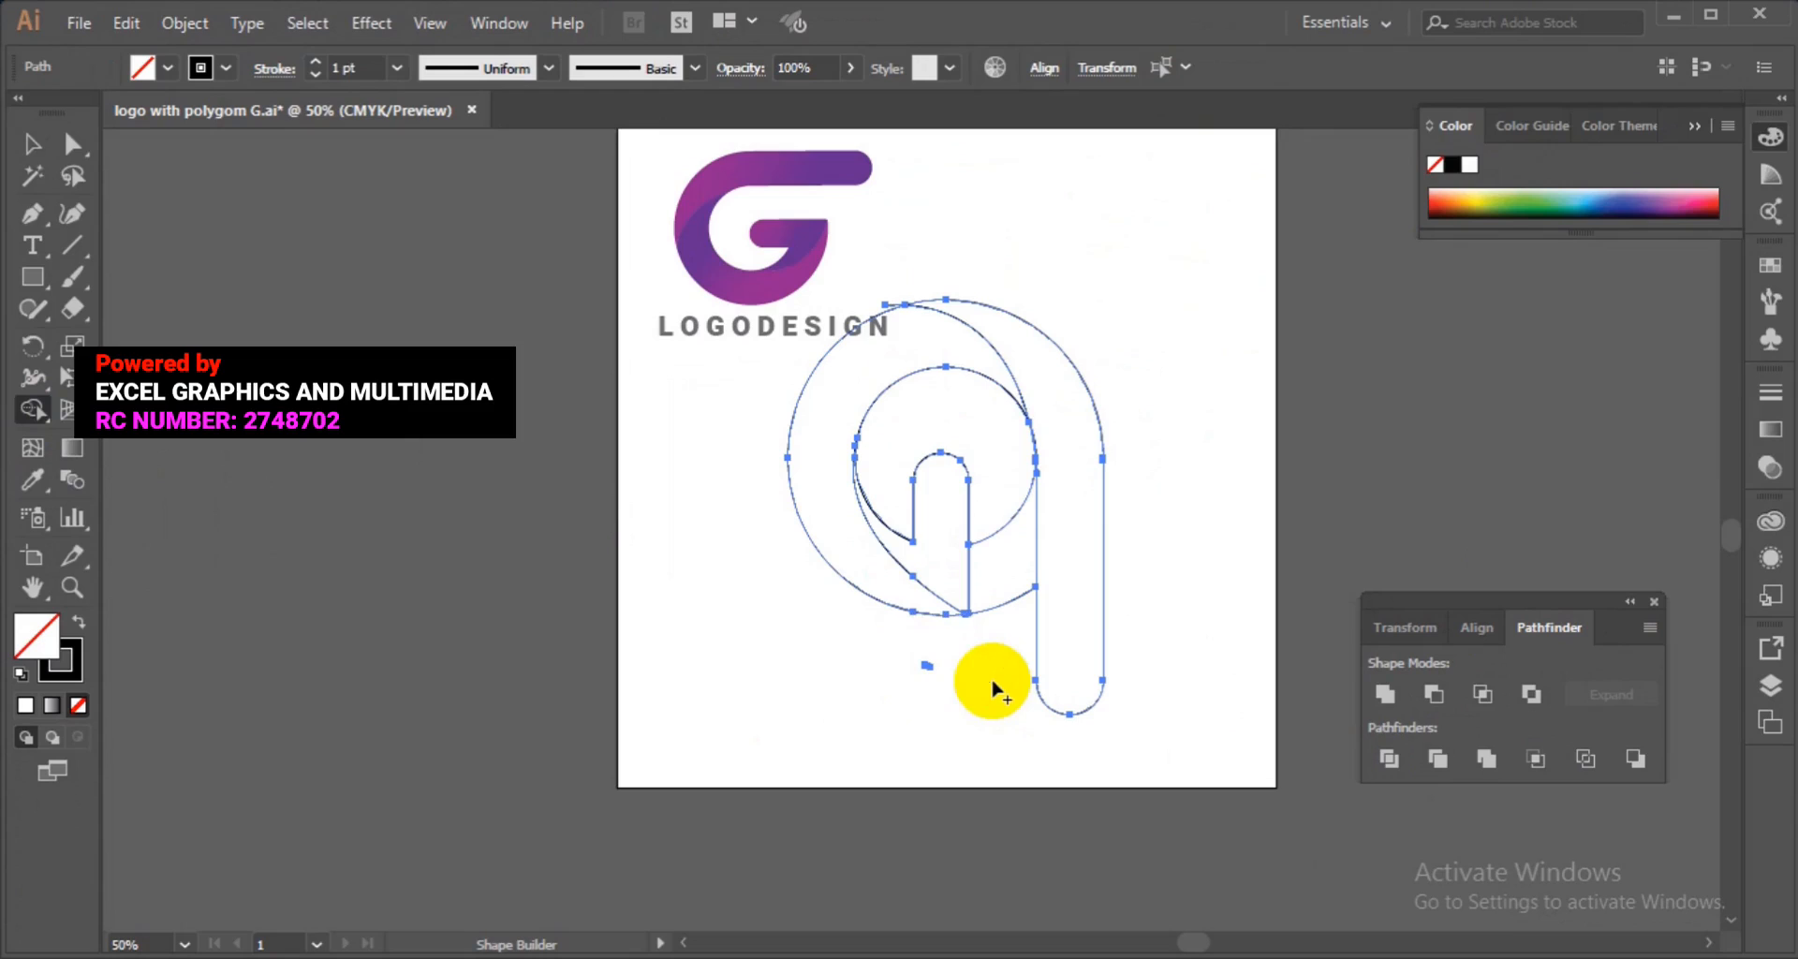
{"action": "left_click_drag", "start_coordinate": [987, 482], "coordinate": [1006, 618]}
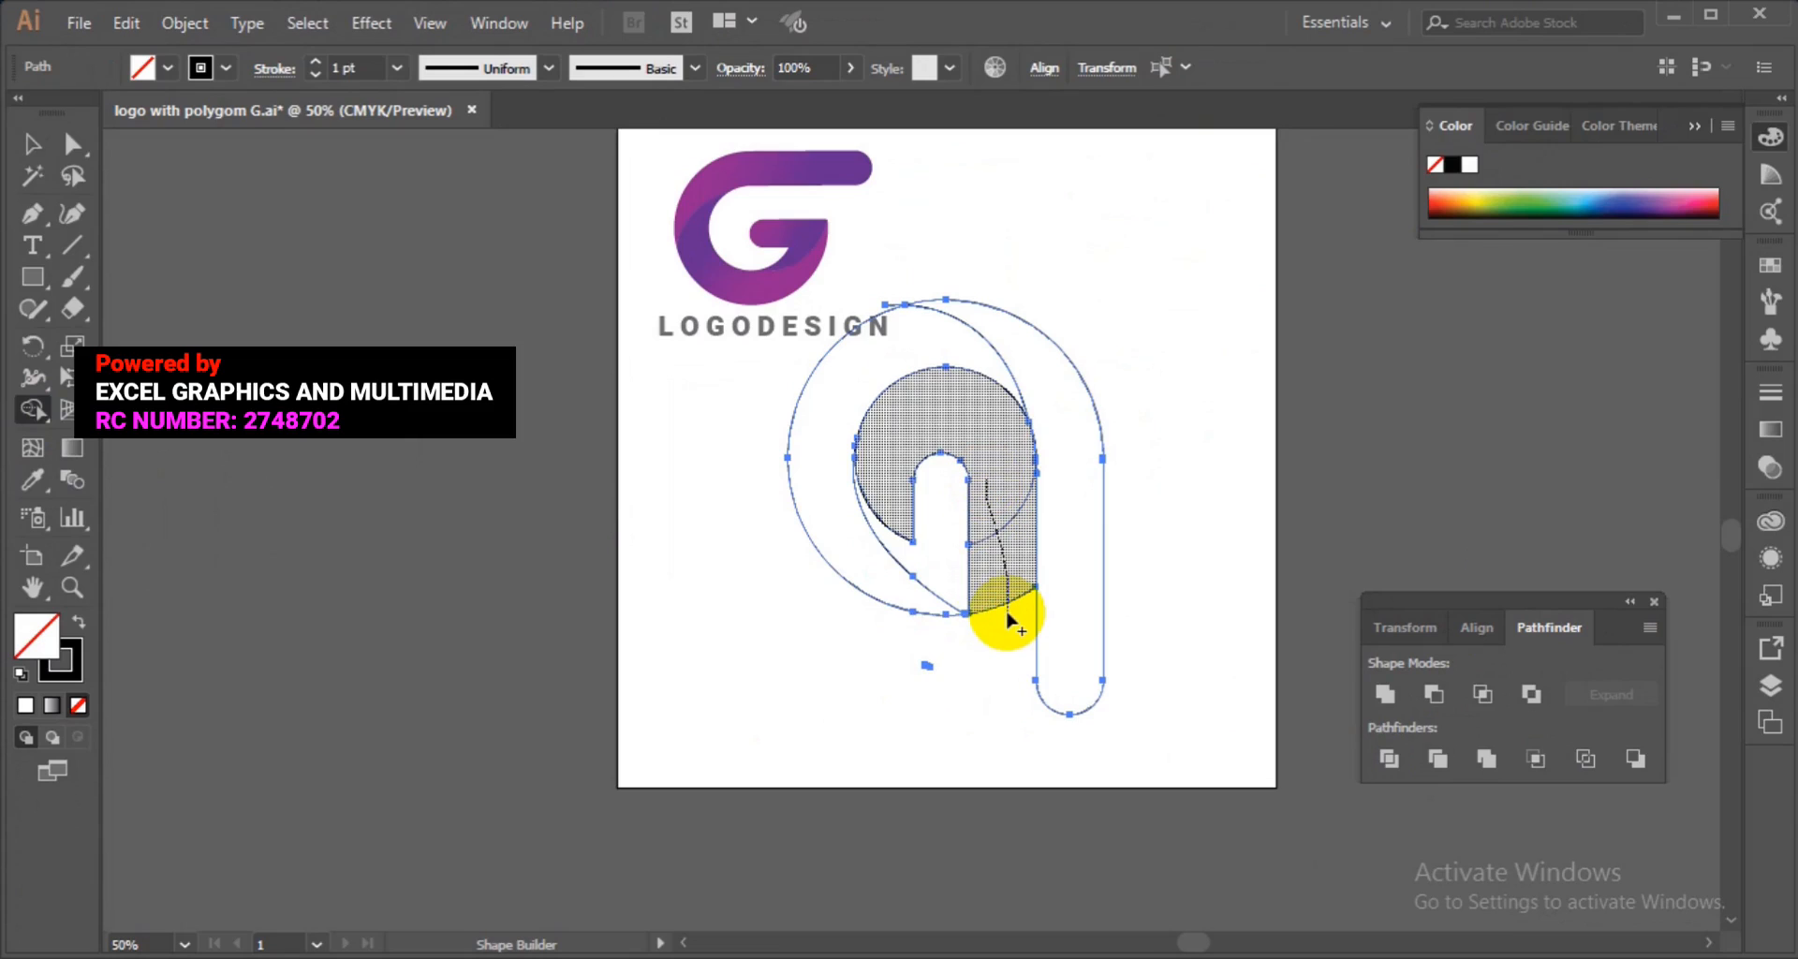
Move the right stem piece aside to check it, then undo the move.
{"action": "left_click", "coordinate": [35, 145]}
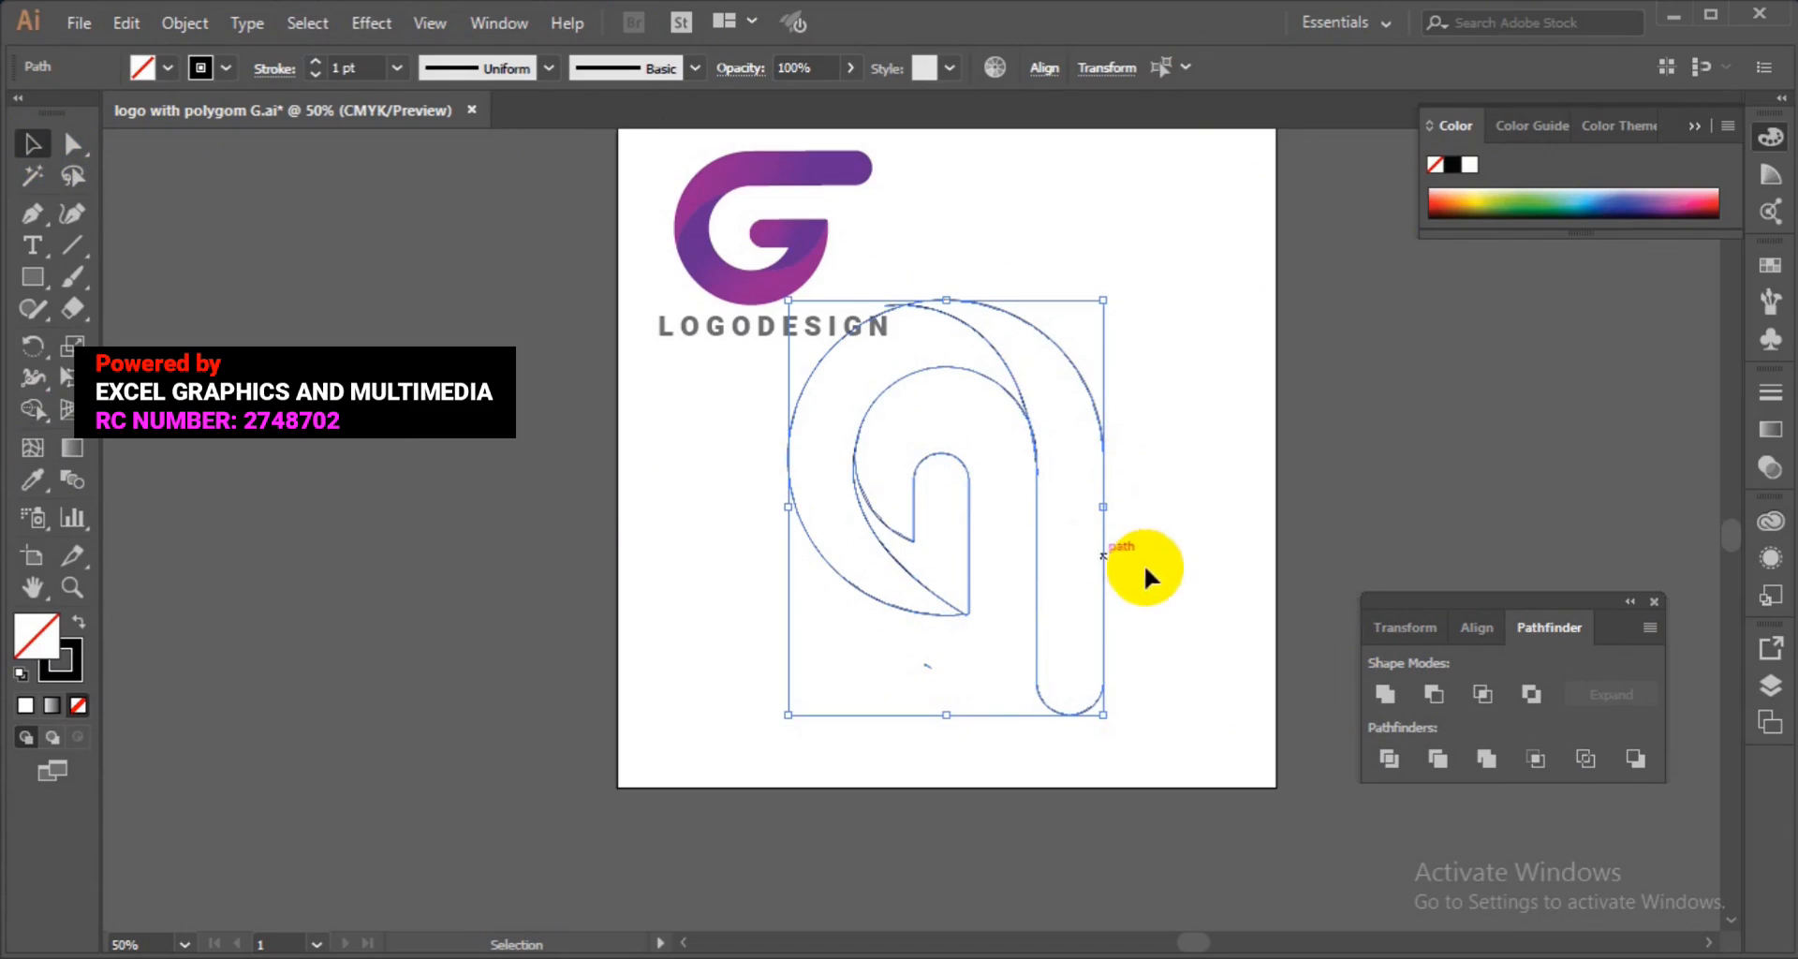
{"action": "left_click", "coordinate": [1193, 519]}
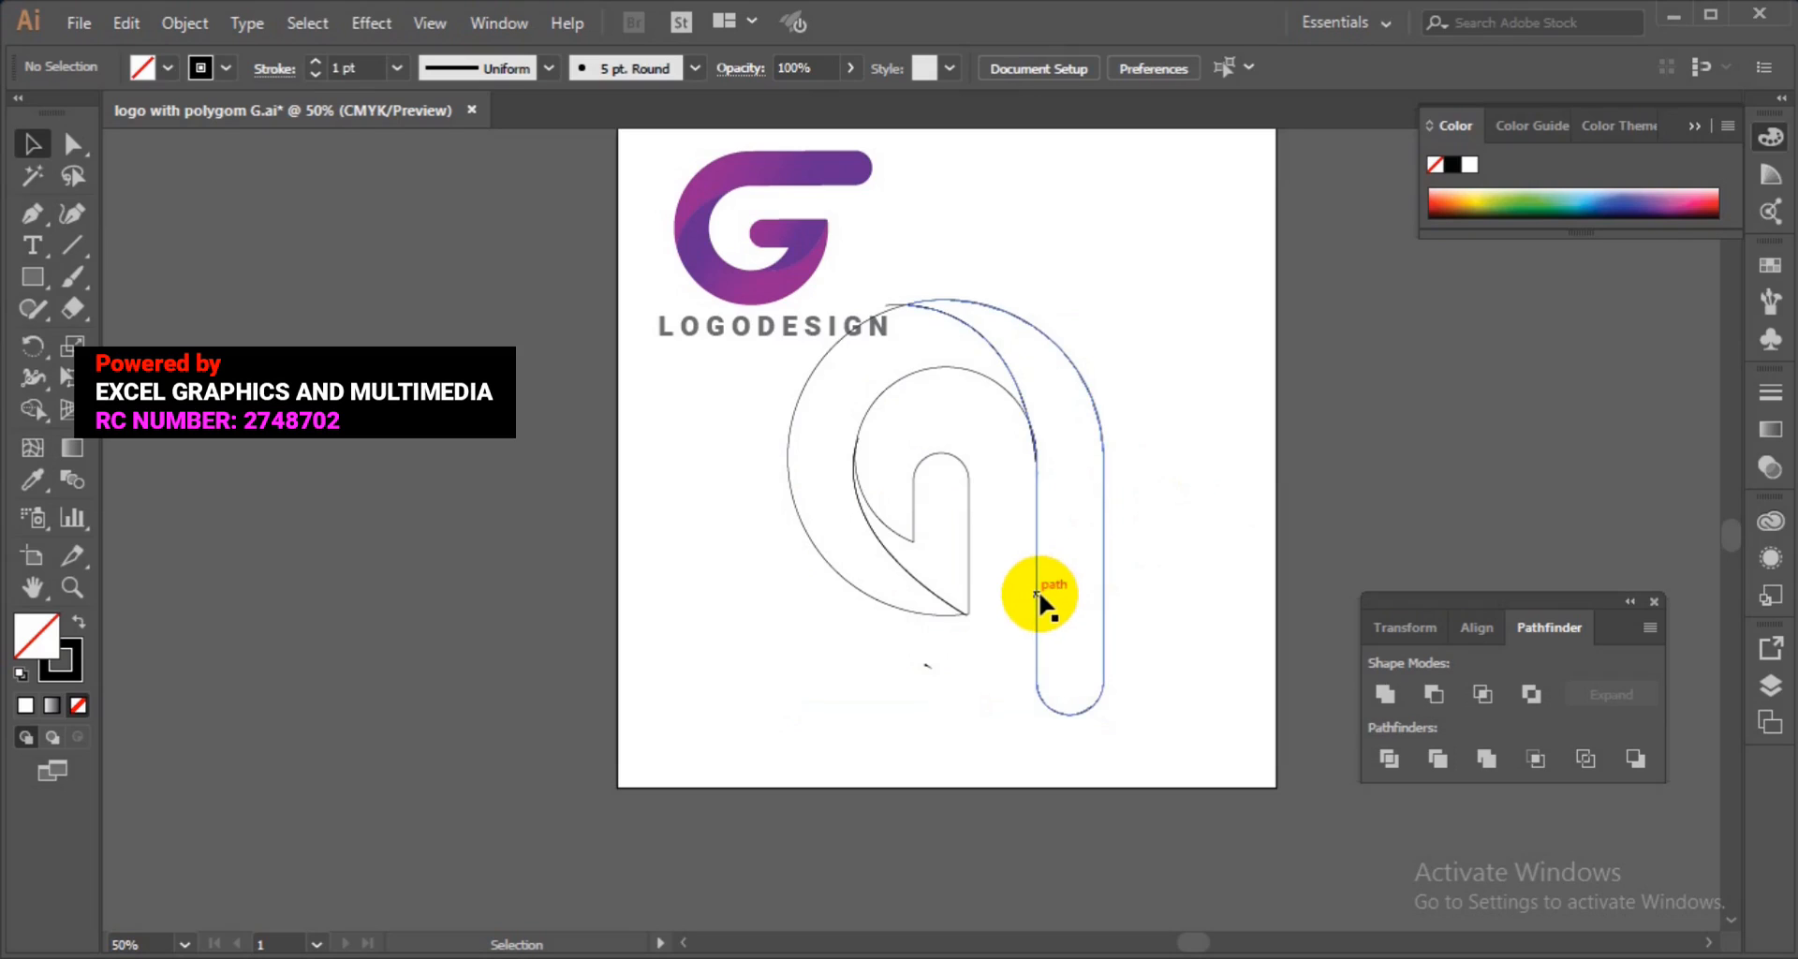
{"action": "left_click_drag", "start_coordinate": [1037, 590], "coordinate": [1116, 607]}
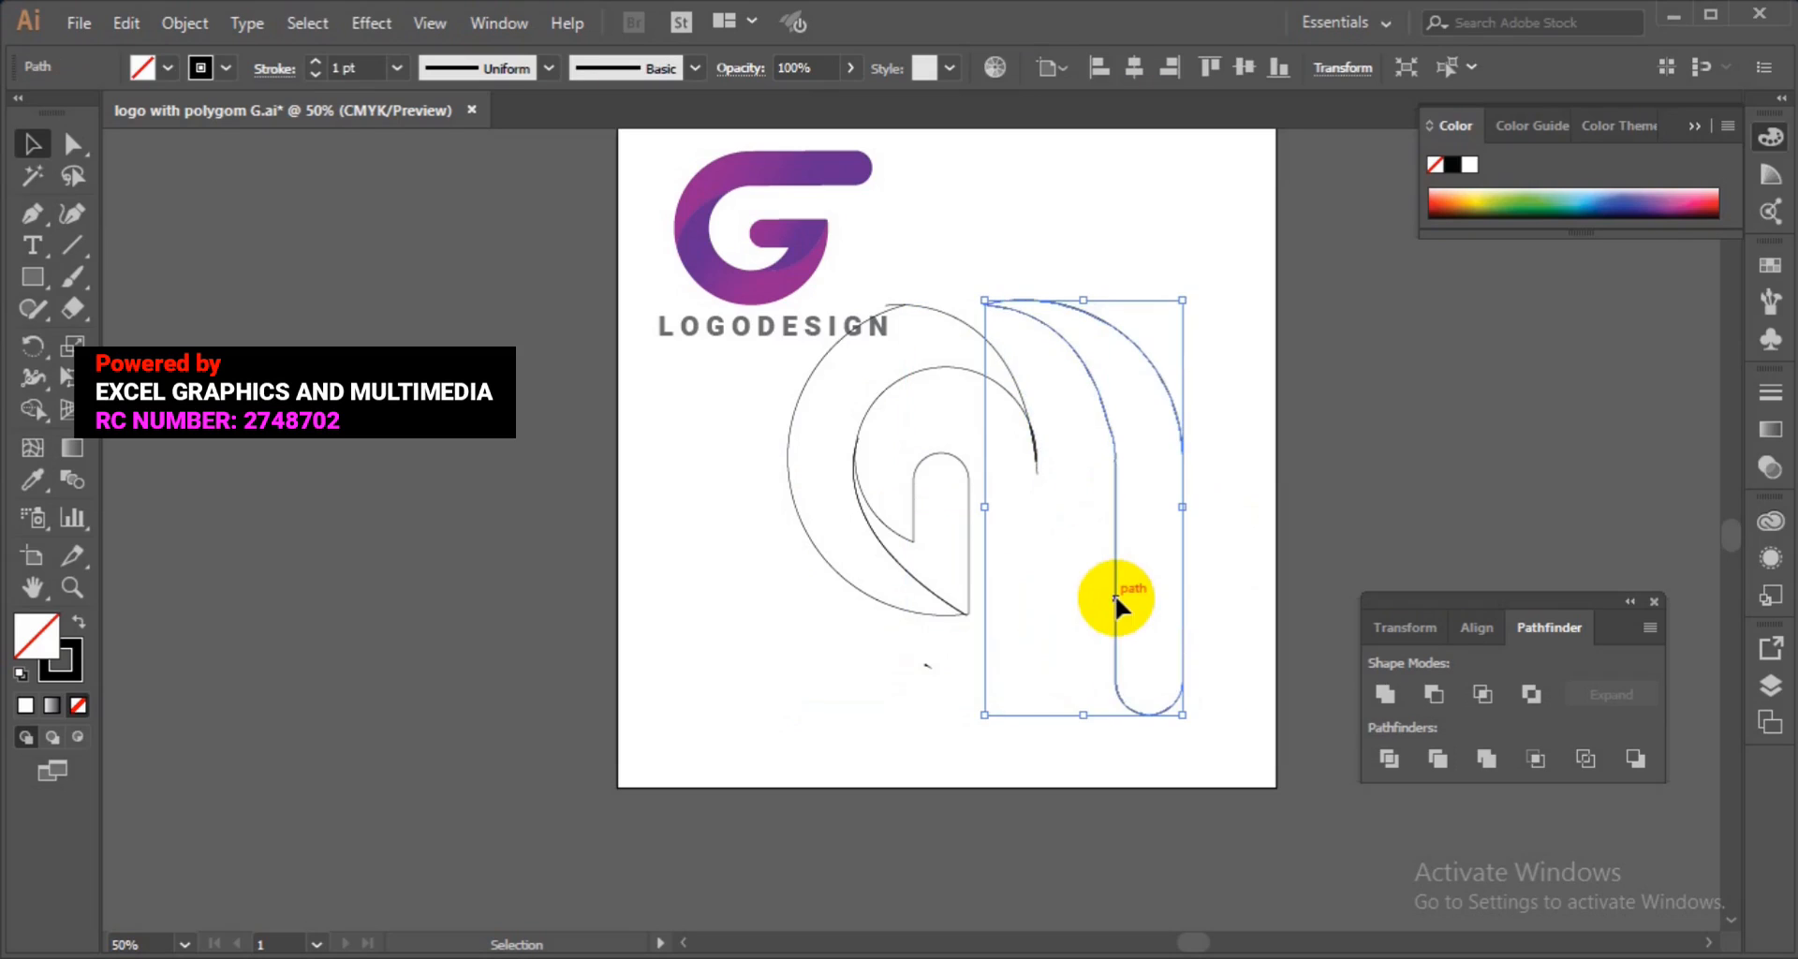
{"action": "key", "text": "ctrl+z"}
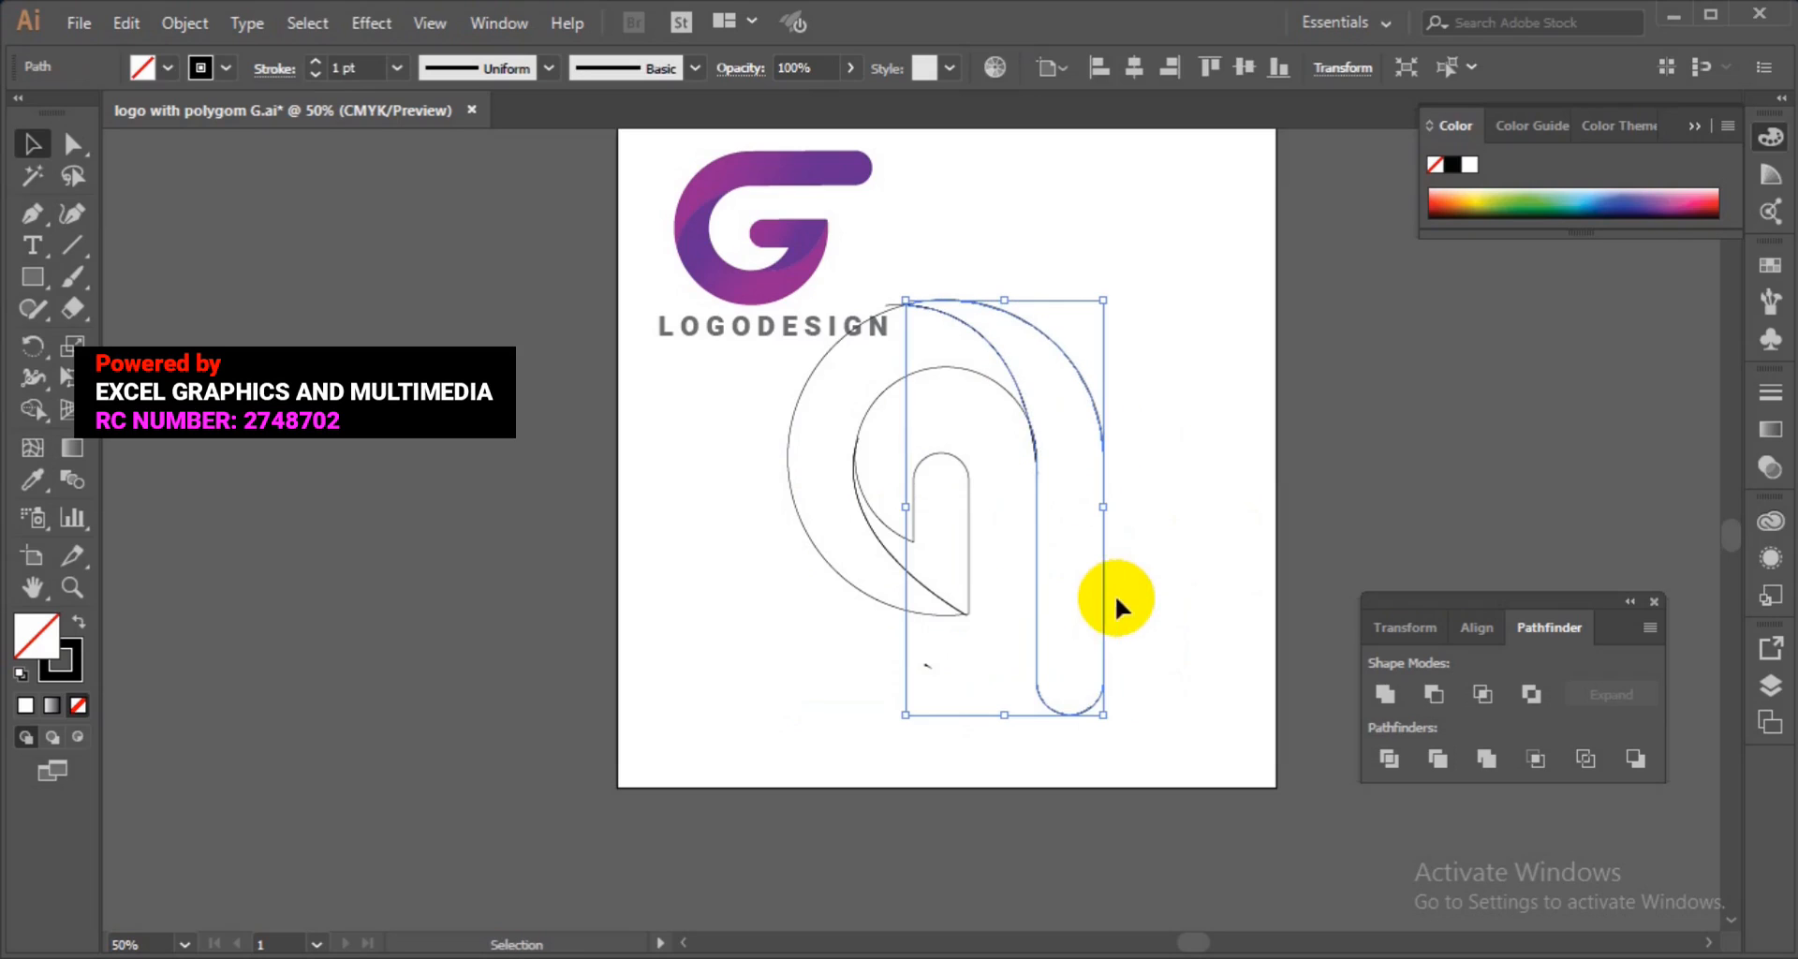
Move the left hook piece aside to check it, then undo the move.
{"action": "left_click", "coordinate": [841, 556]}
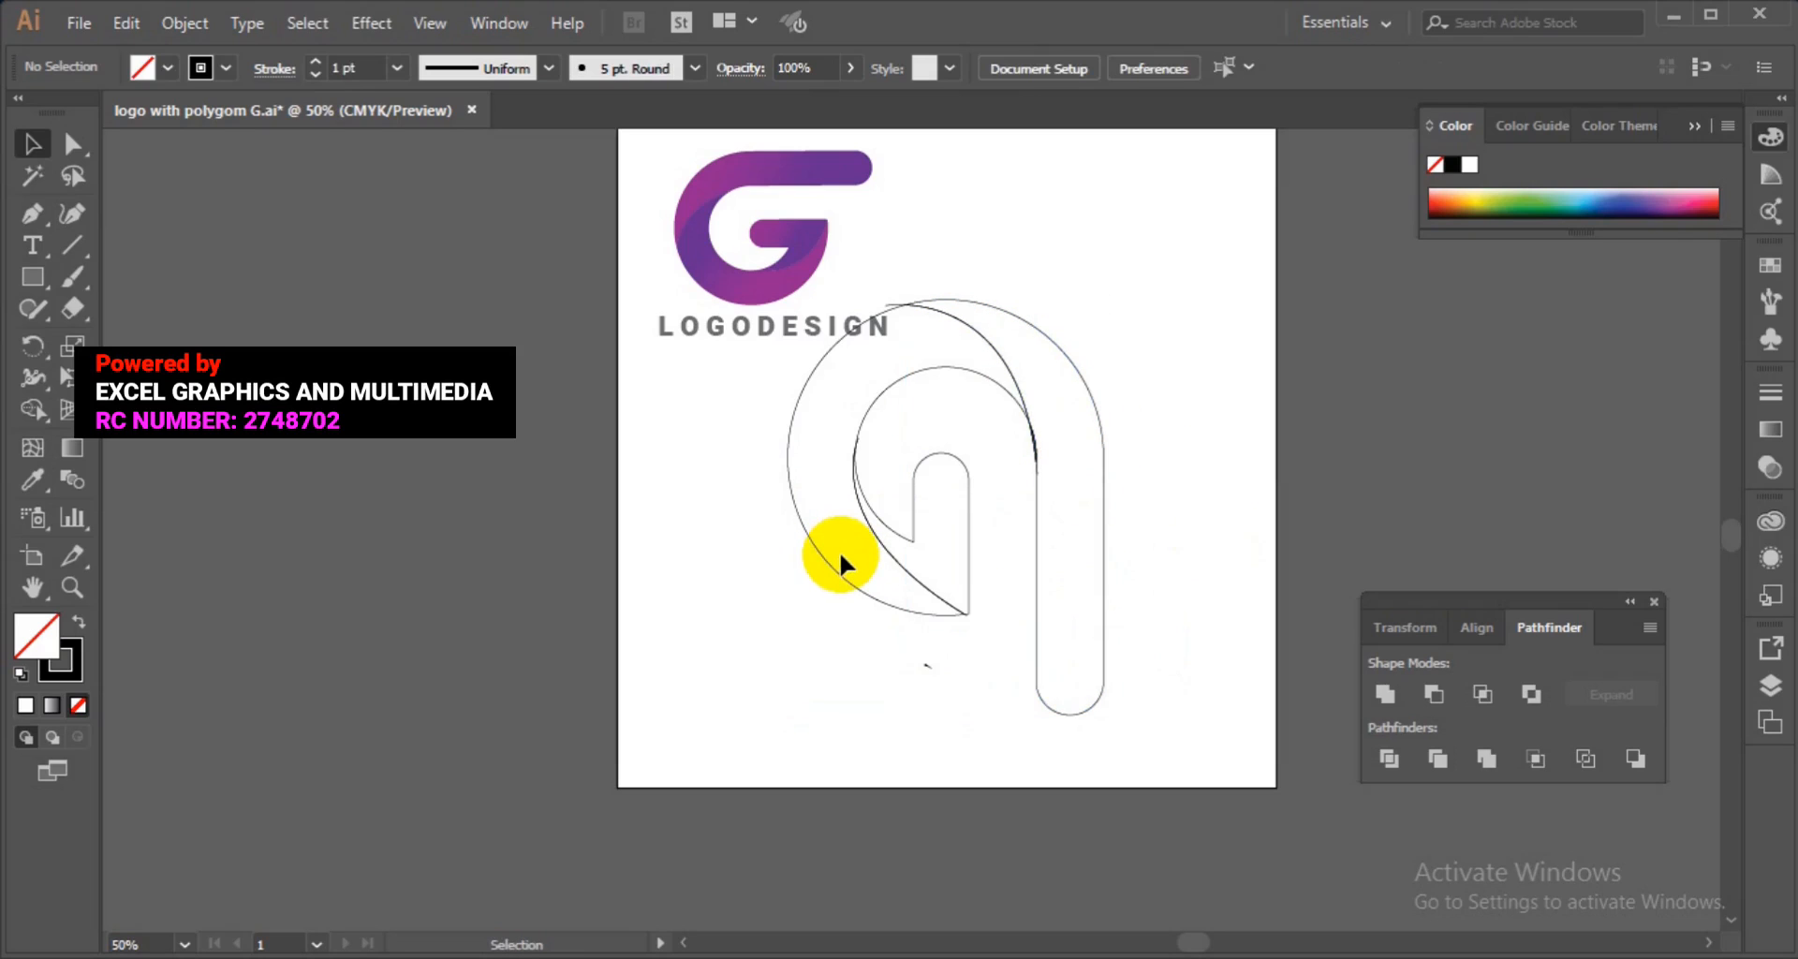
{"action": "left_click", "coordinate": [834, 571]}
{"action": "left_click_drag", "start_coordinate": [834, 573], "coordinate": [775, 580]}
{"action": "key", "text": "ctrl+z"}
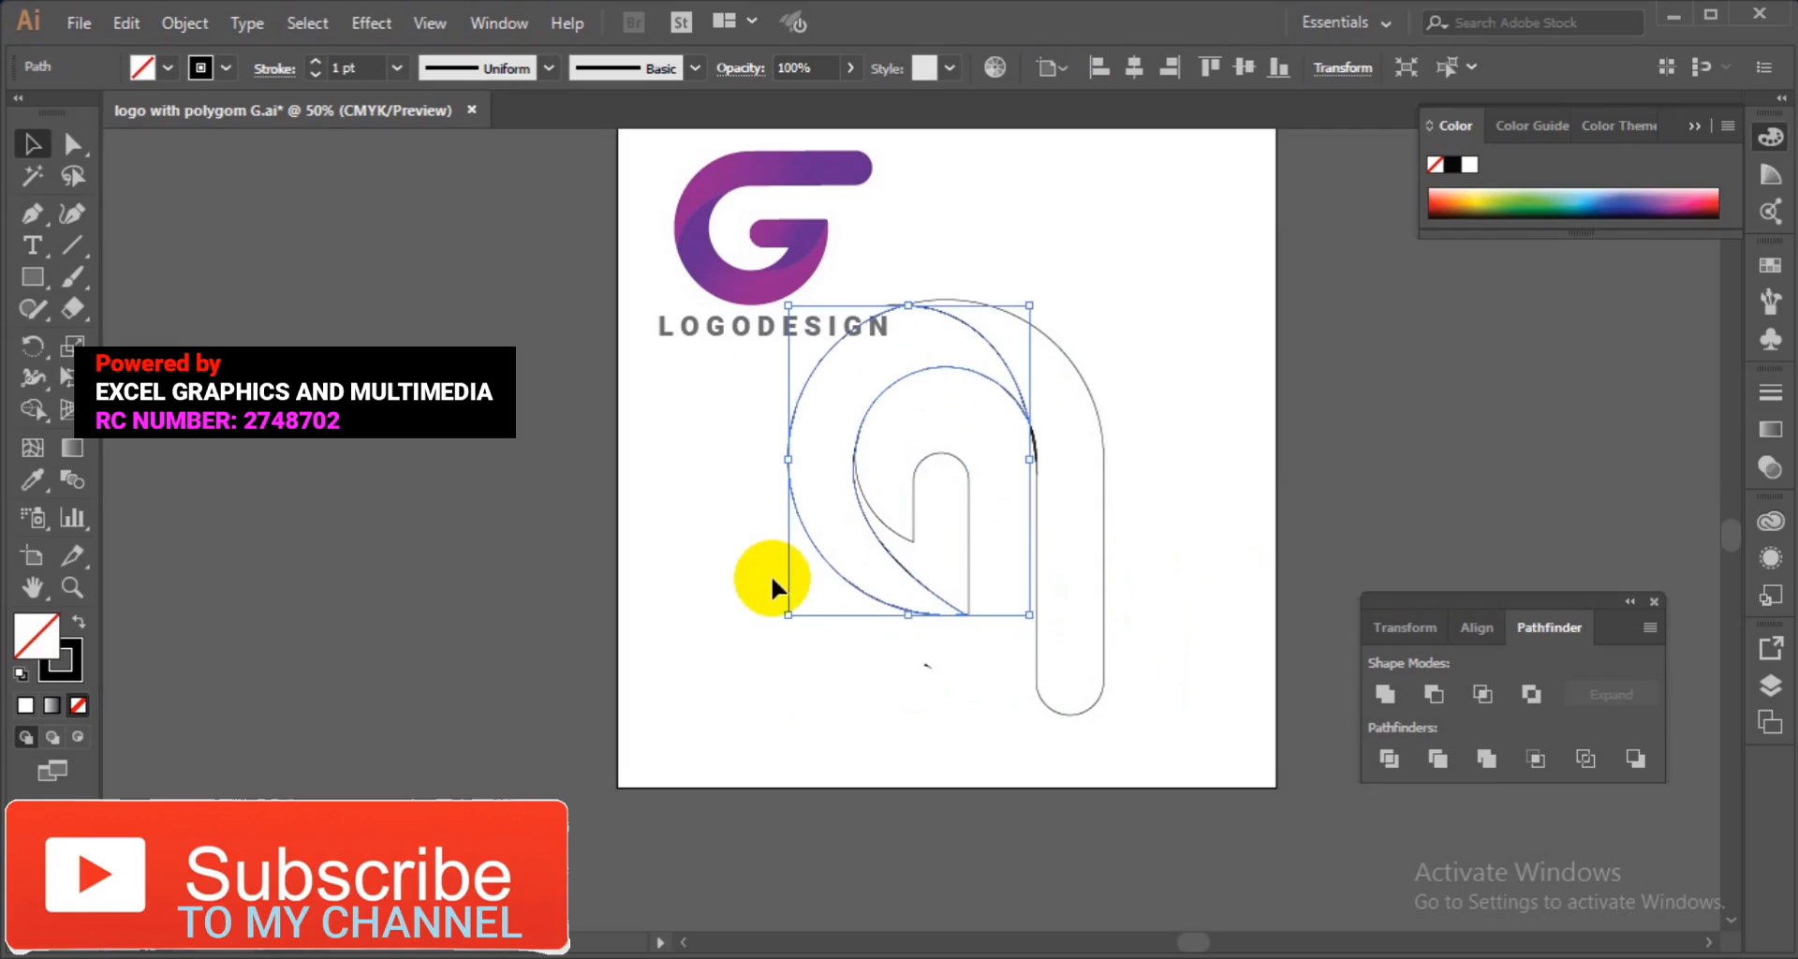
Select the hook and stem pieces of the letter and group them.
{"action": "left_click", "coordinate": [915, 534], "text": "shift"}
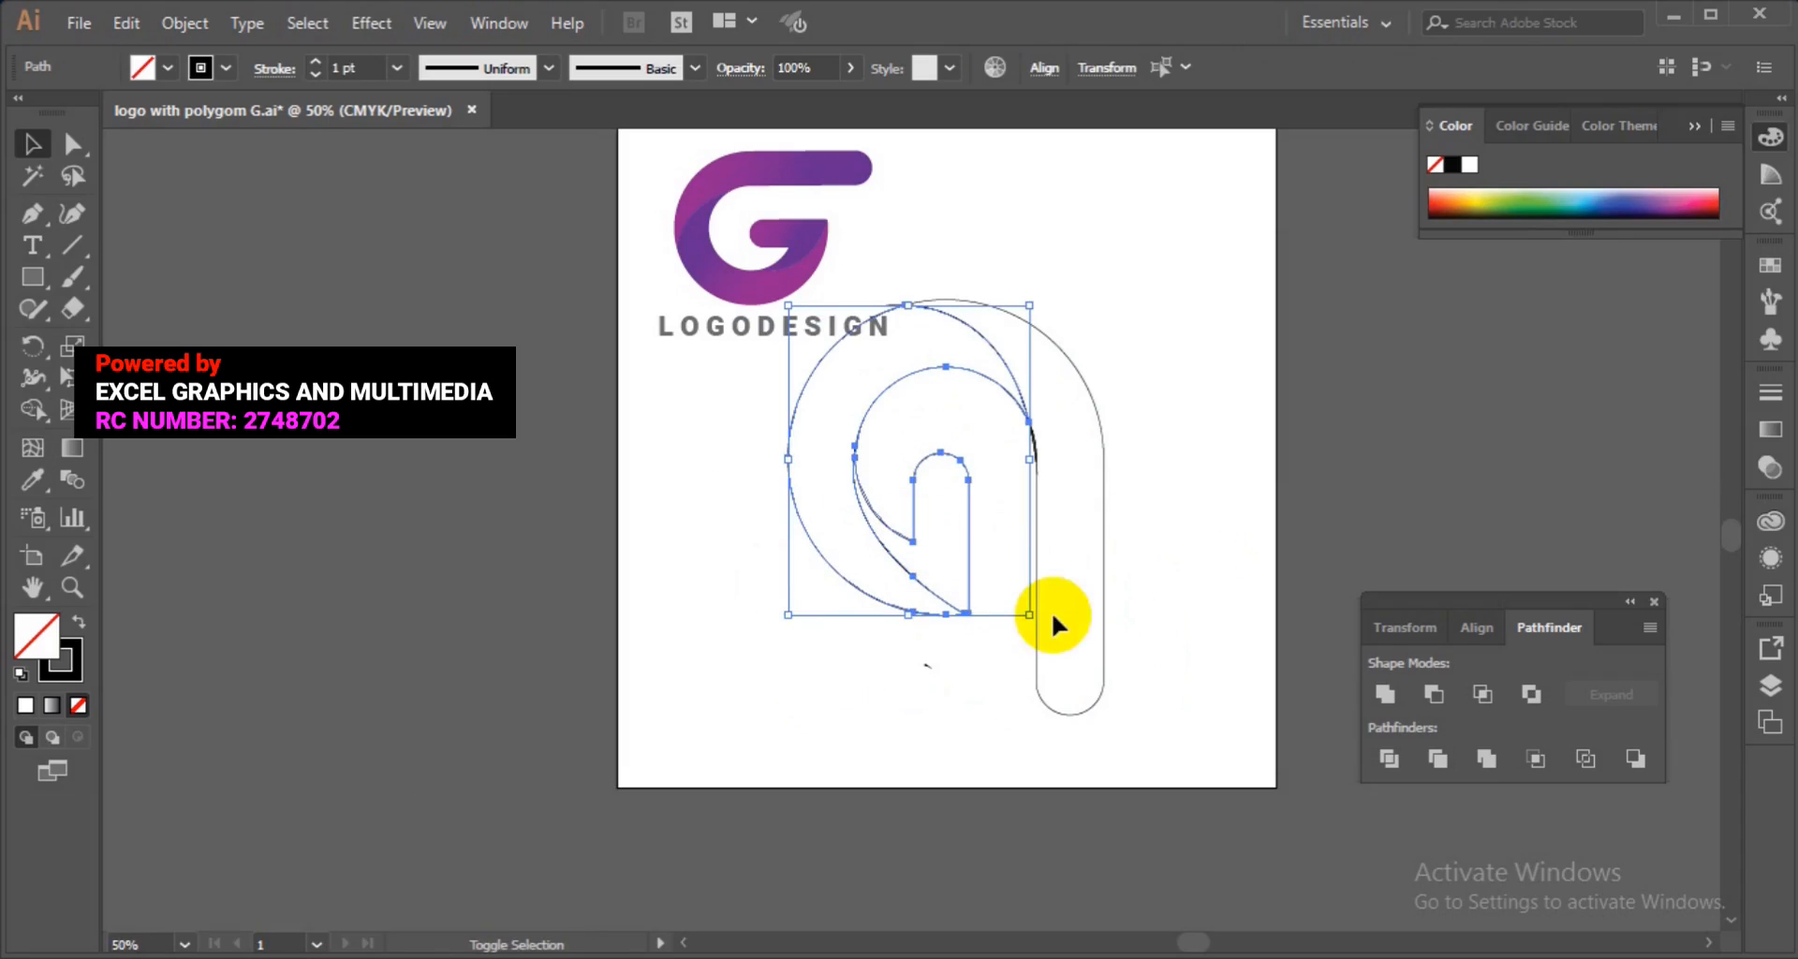
{"action": "left_click", "coordinate": [1102, 639], "text": "shift"}
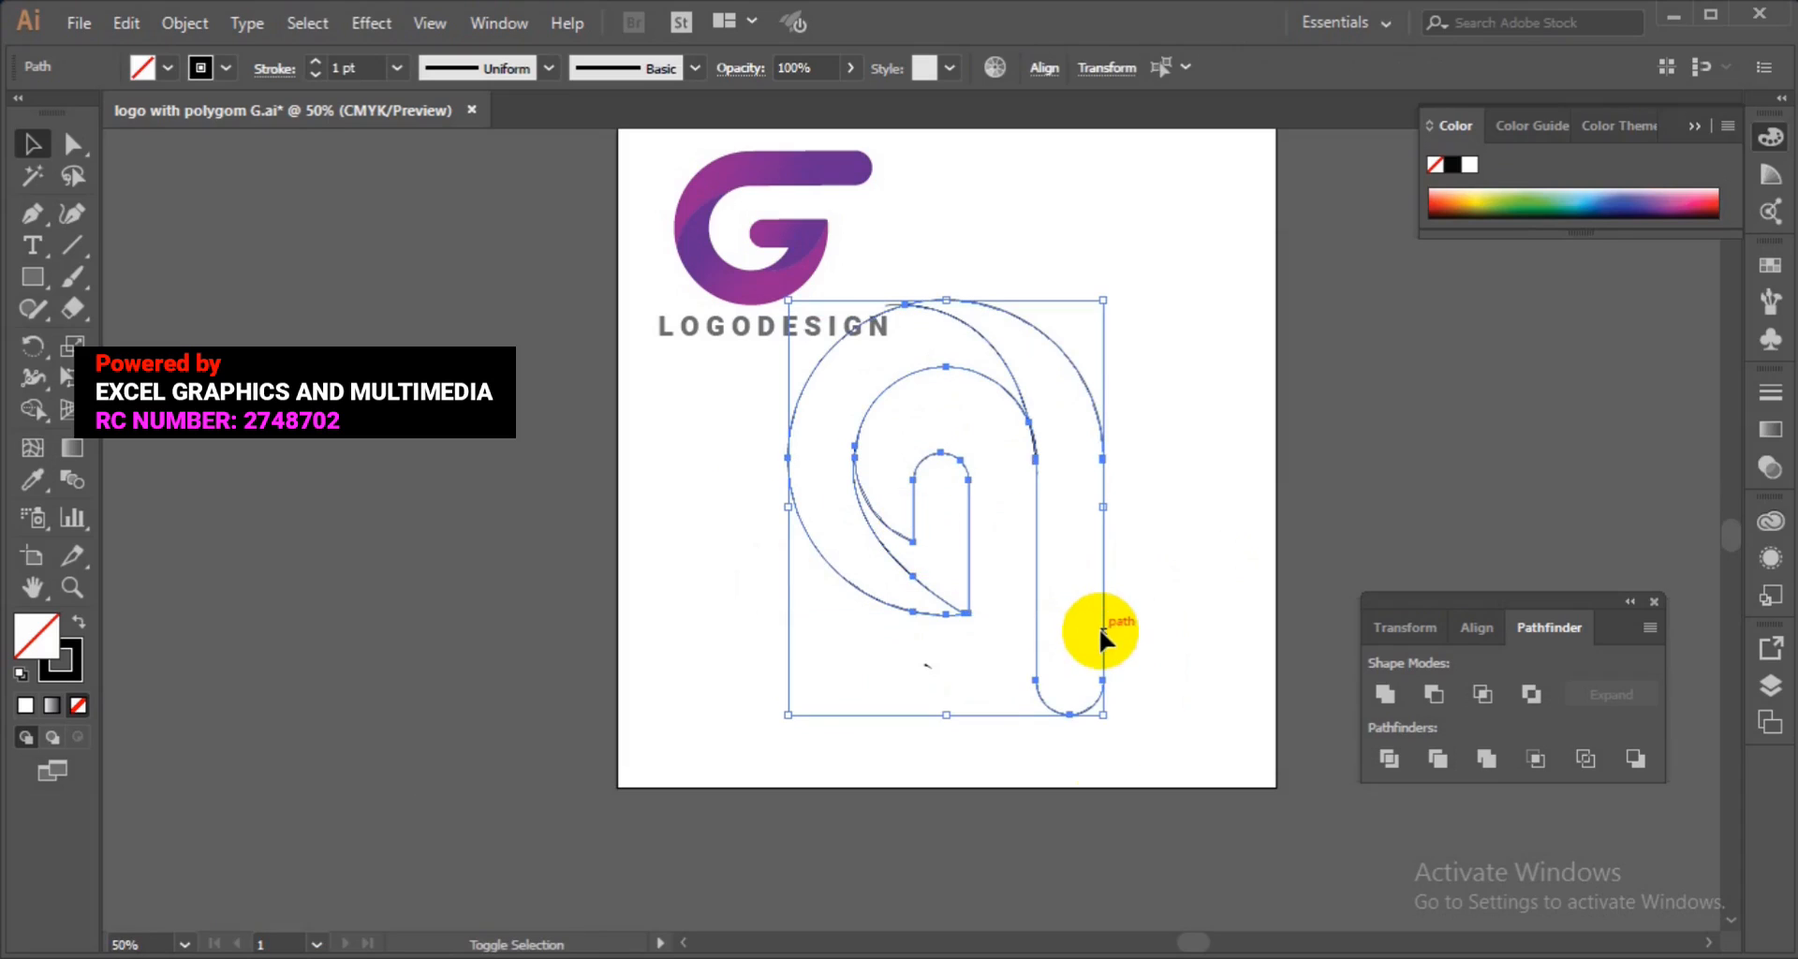
{"action": "left_click_drag", "start_coordinate": [1118, 724], "coordinate": [1226, 409]}
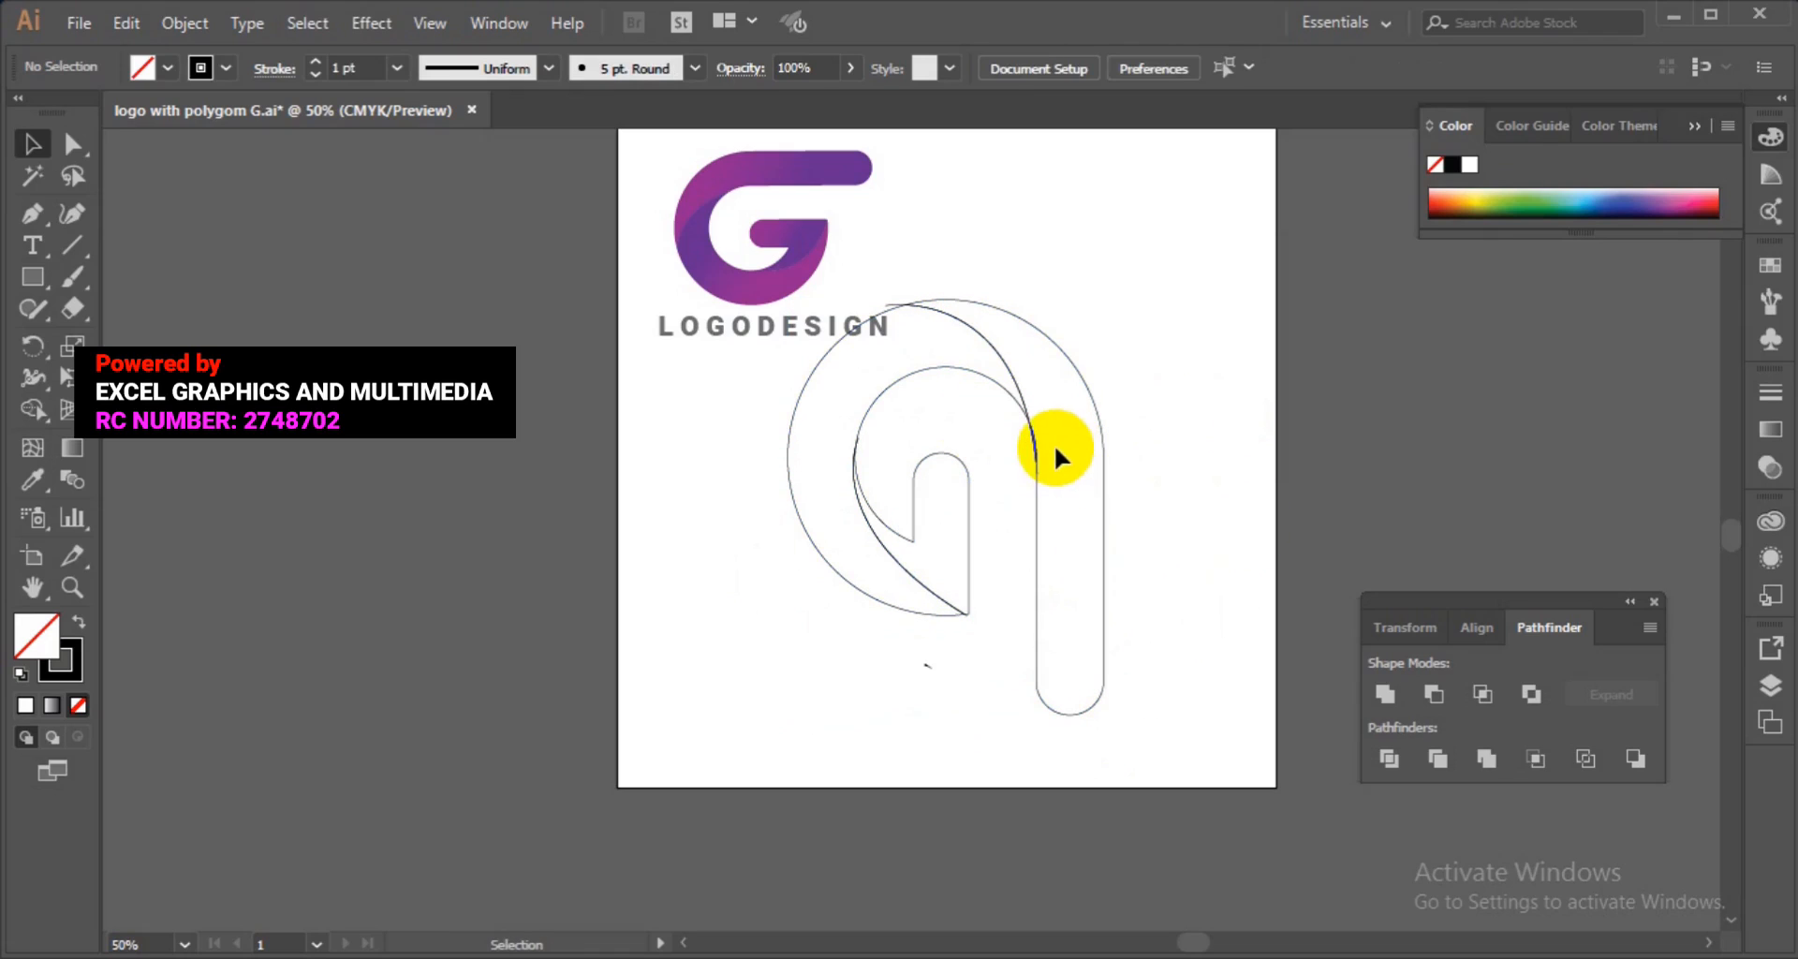
{"action": "left_click", "coordinate": [1036, 459]}
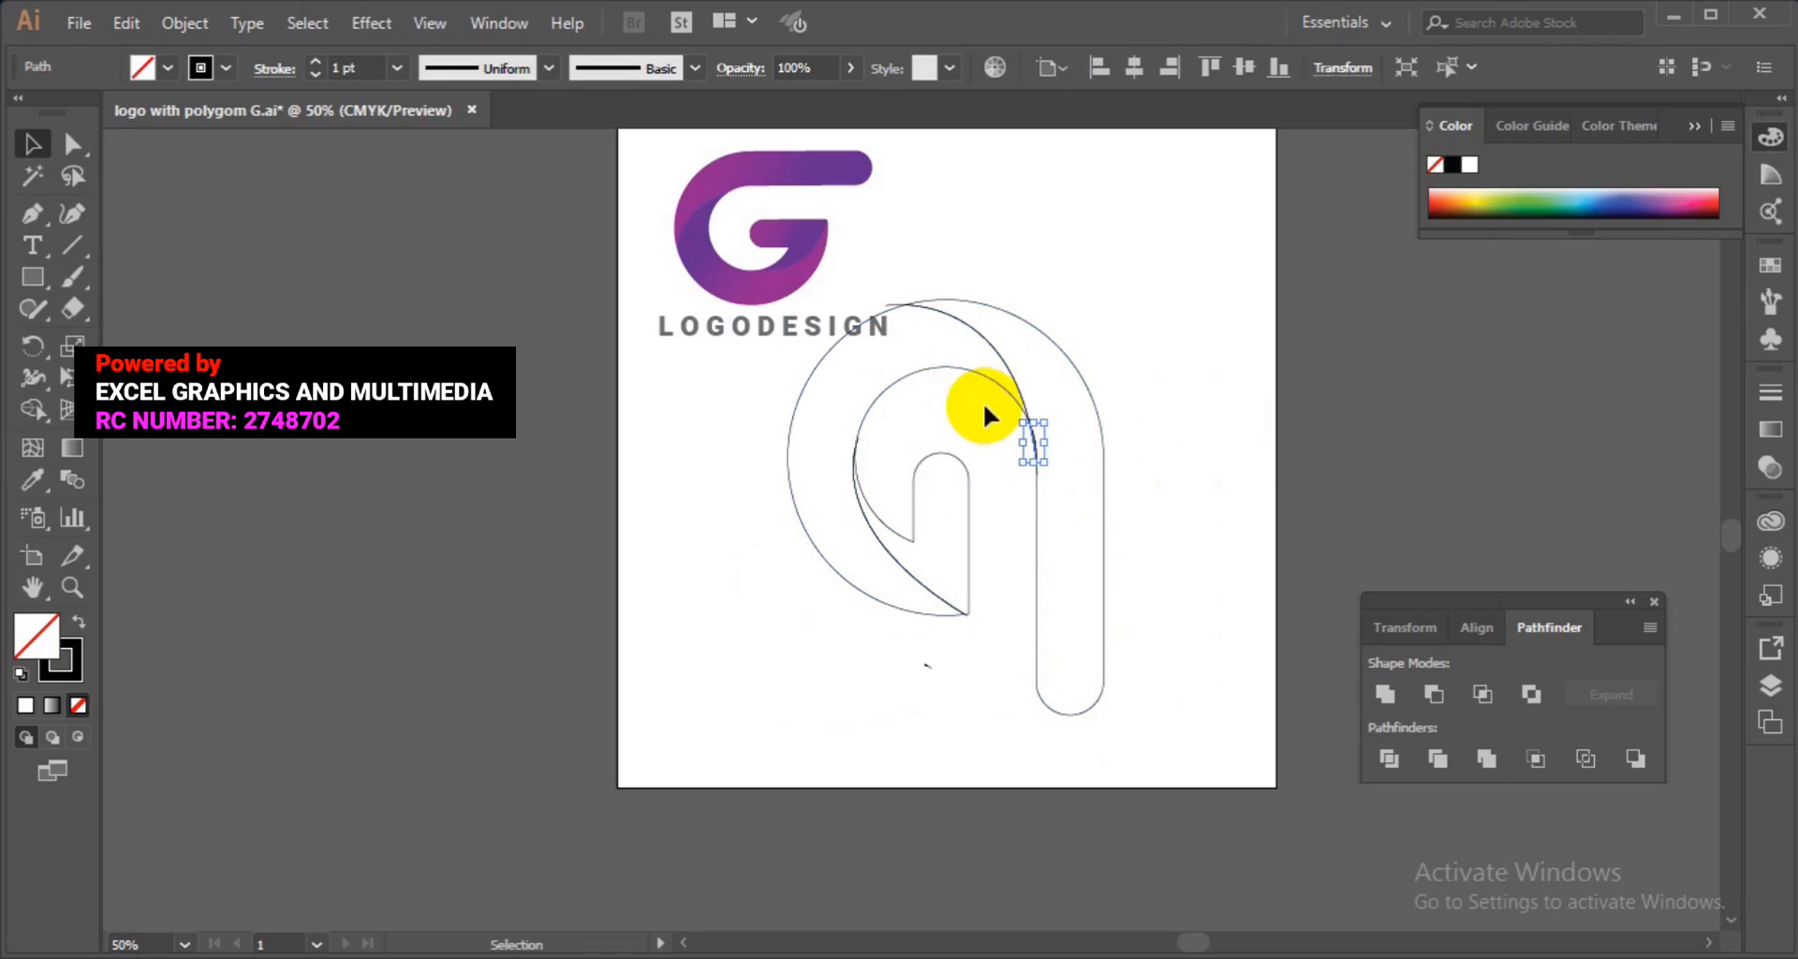
{"action": "left_click", "coordinate": [946, 368]}
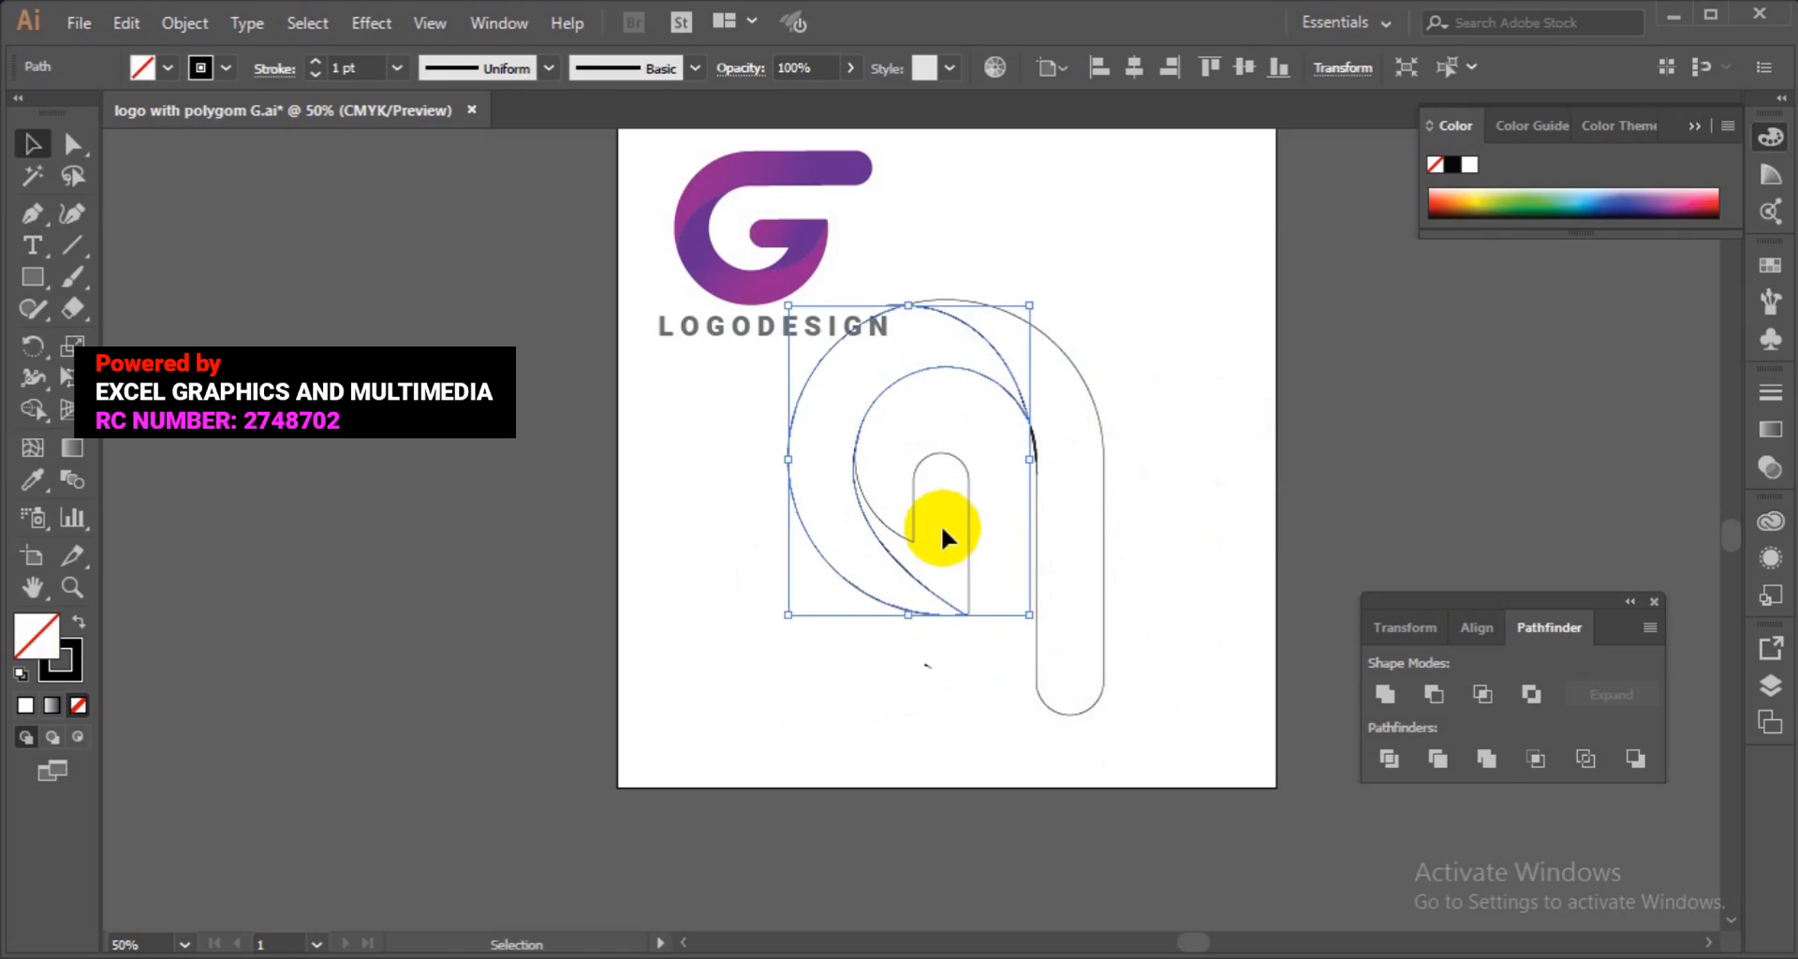
{"action": "left_click", "coordinate": [919, 535], "text": "shift"}
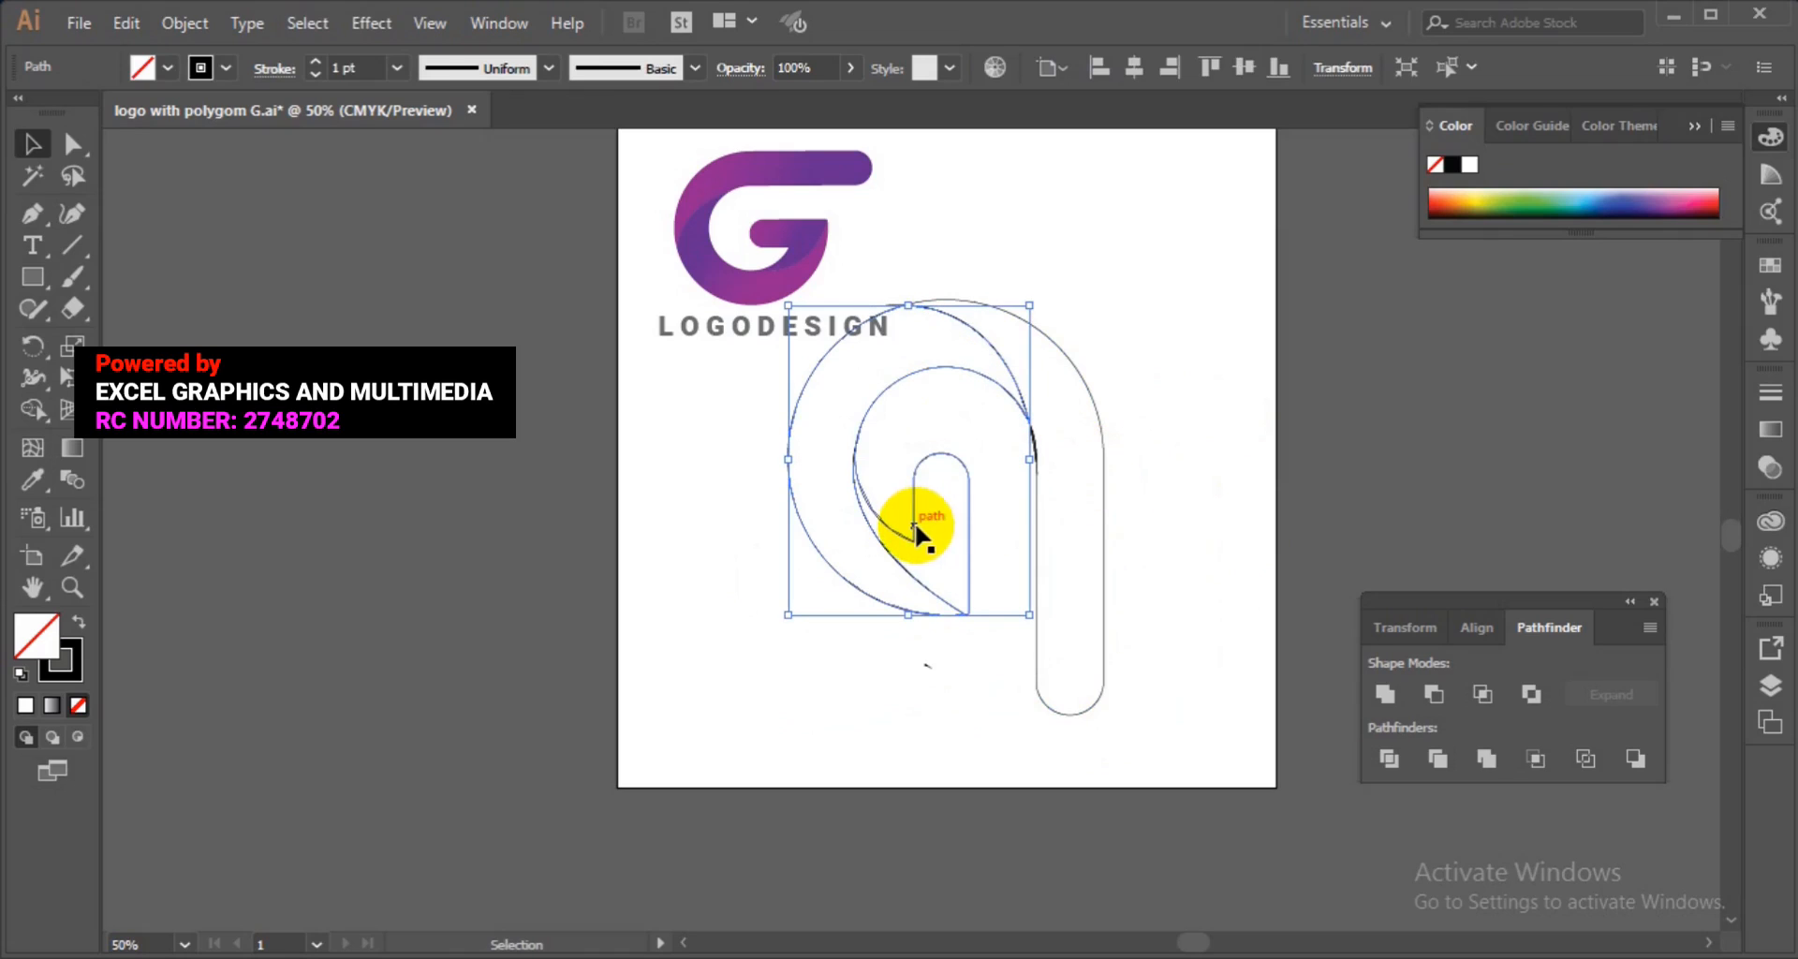
{"action": "left_click", "coordinate": [1103, 535], "text": "shift"}
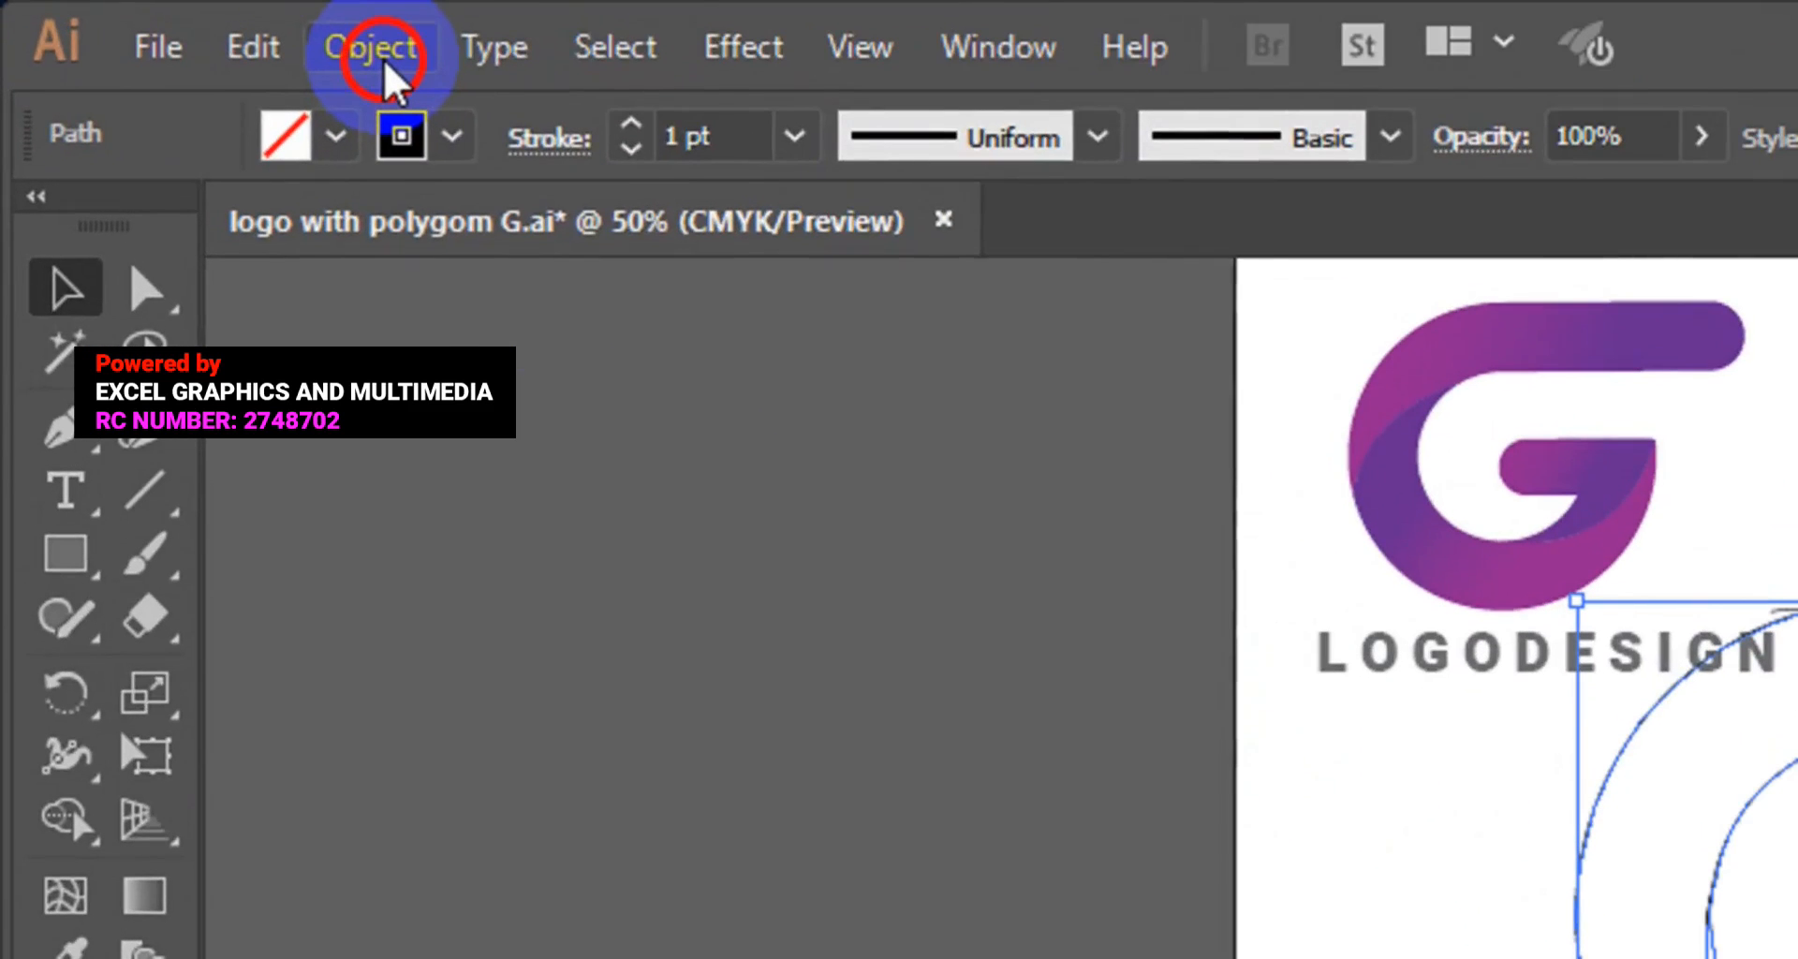
{"action": "left_click", "coordinate": [191, 28]}
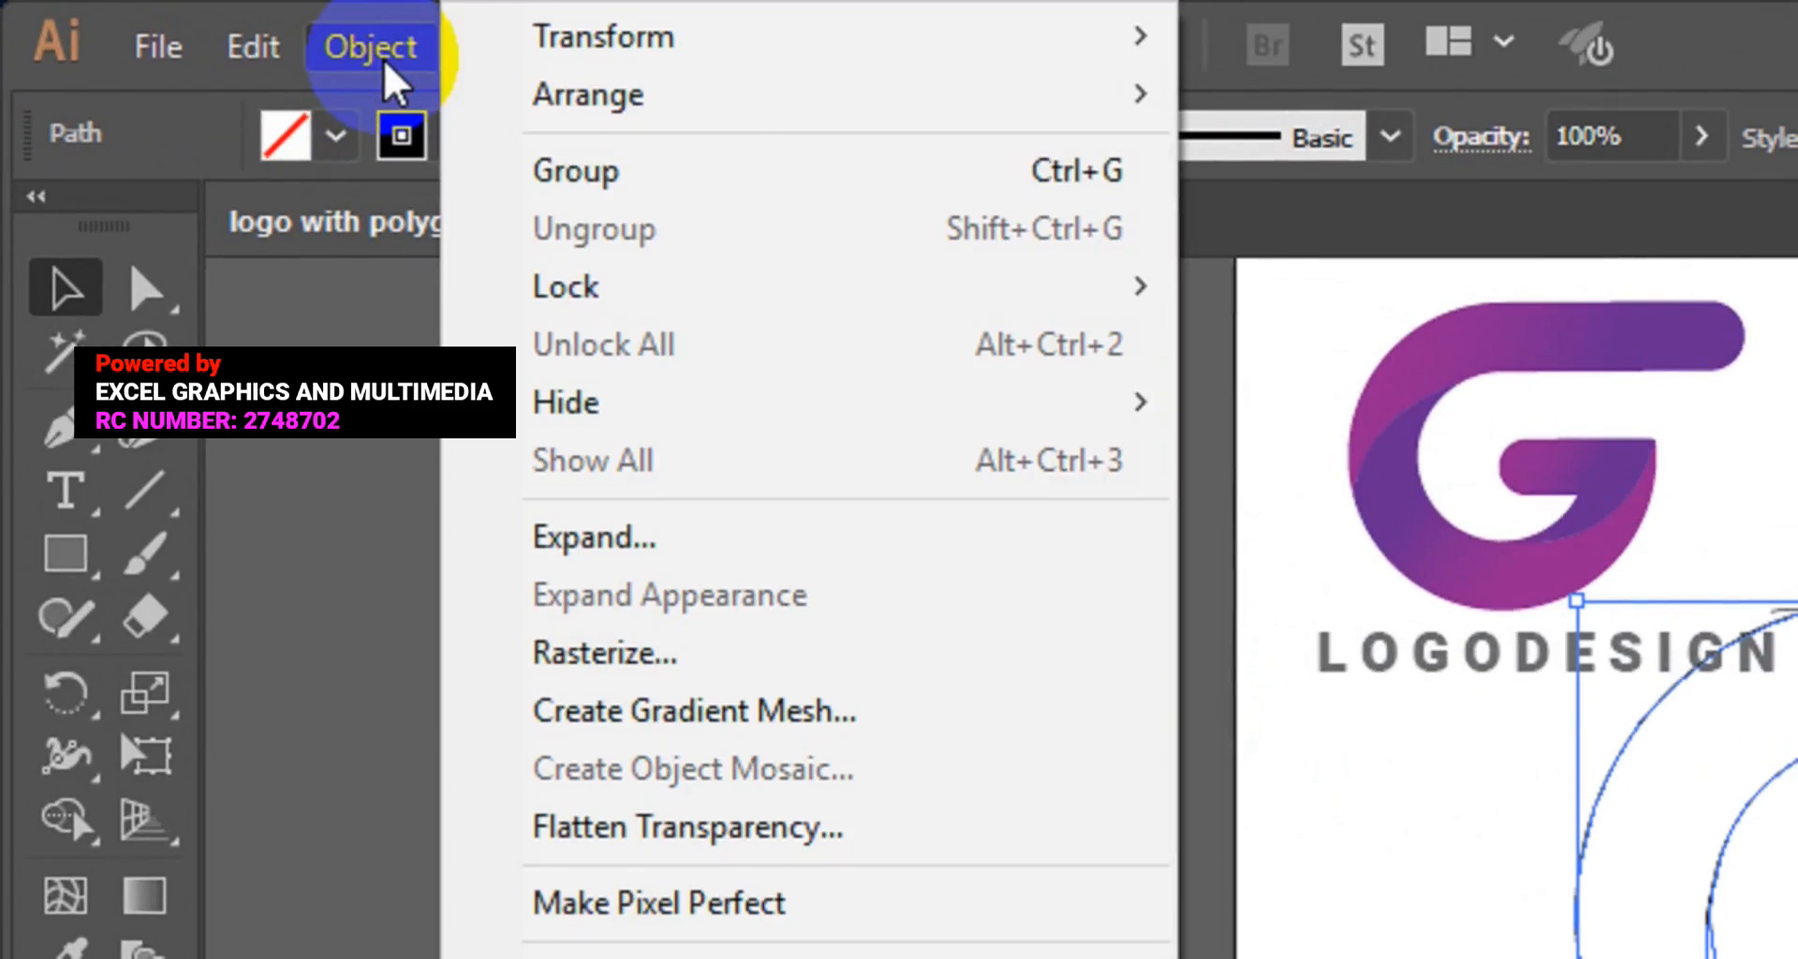
{"action": "left_click", "coordinate": [708, 154]}
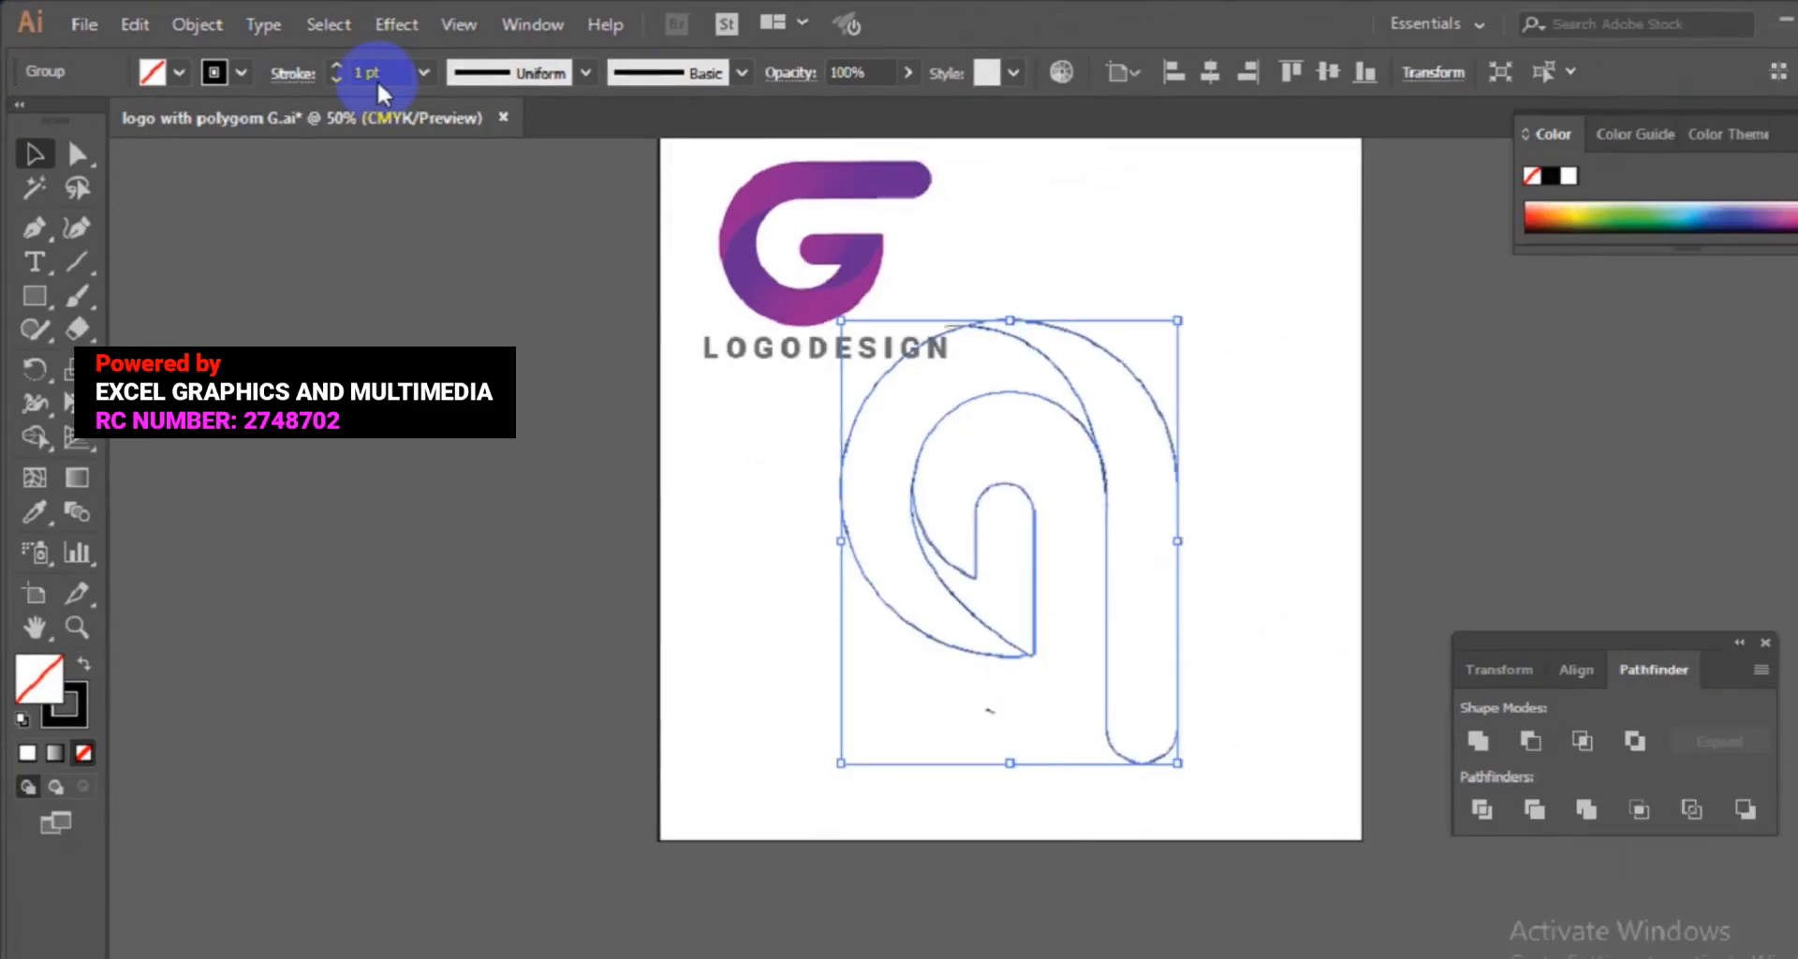
Rotate the grouped shape a quarter turn so it reads as an upright G.
{"action": "left_click_drag", "start_coordinate": [1114, 723], "coordinate": [1096, 386]}
{"action": "left_click", "coordinate": [1154, 350], "text": "ctrl"}
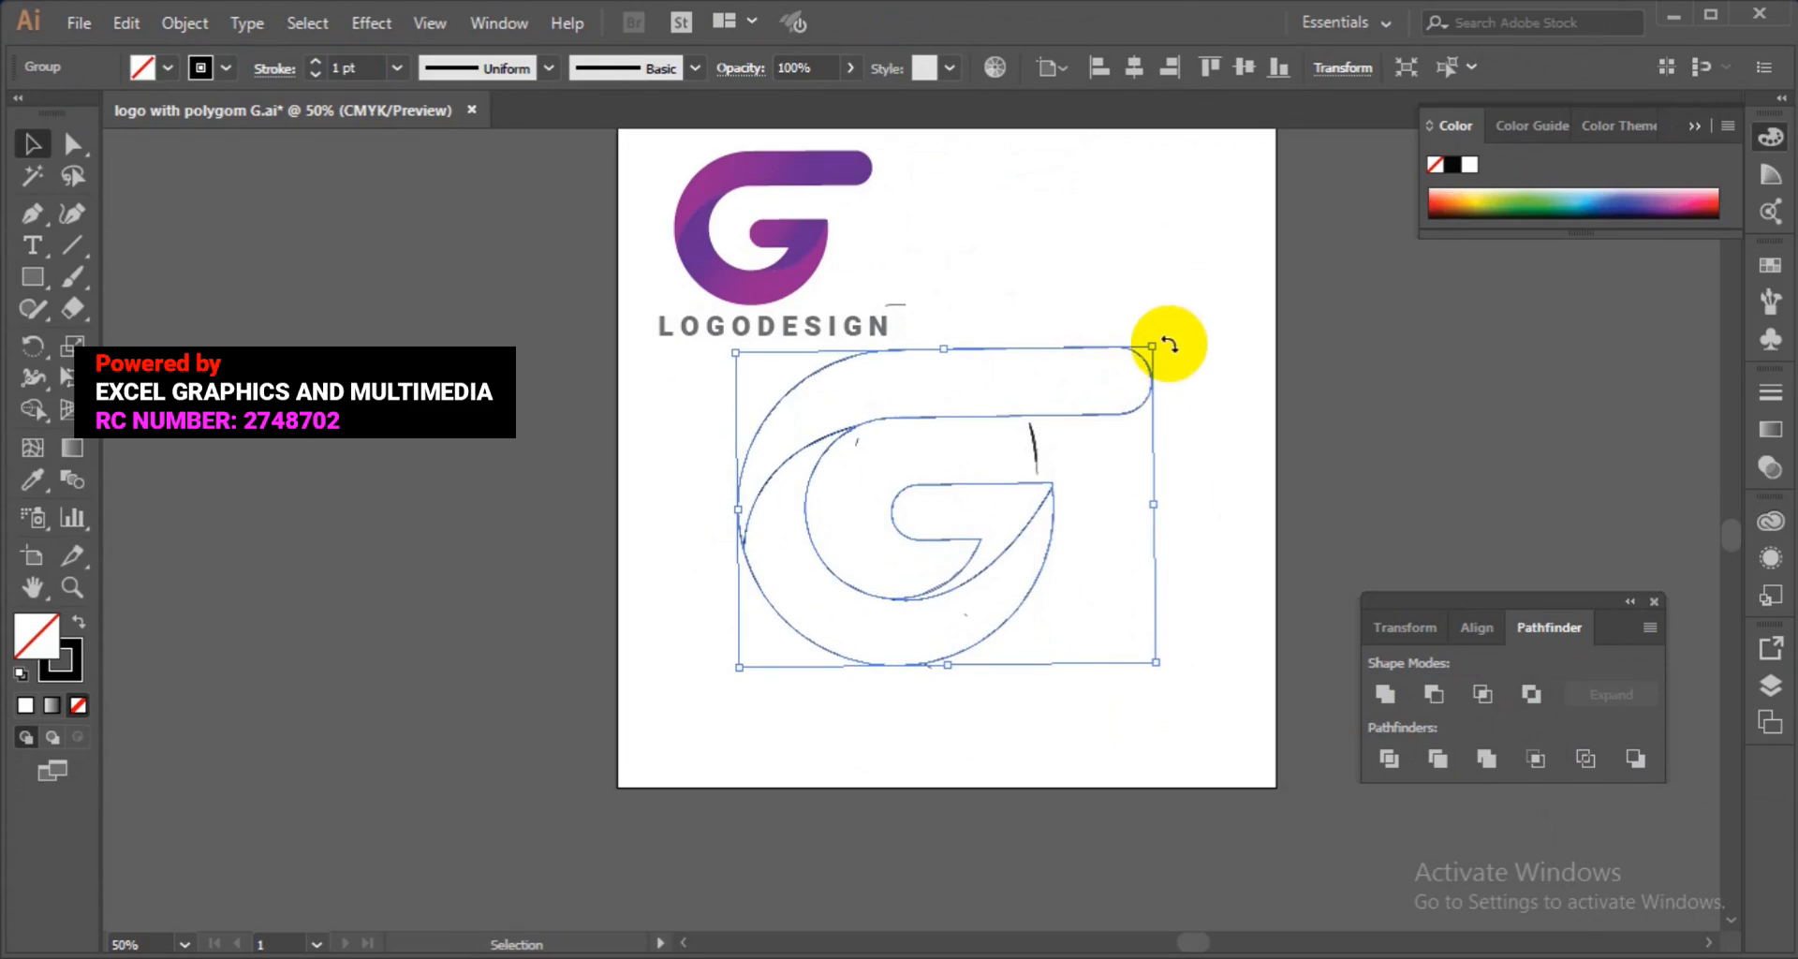
Fine-tune the G's rotation and delete the stray short line segments left inside the letter.
{"action": "left_click_drag", "start_coordinate": [1166, 339], "coordinate": [1167, 344]}
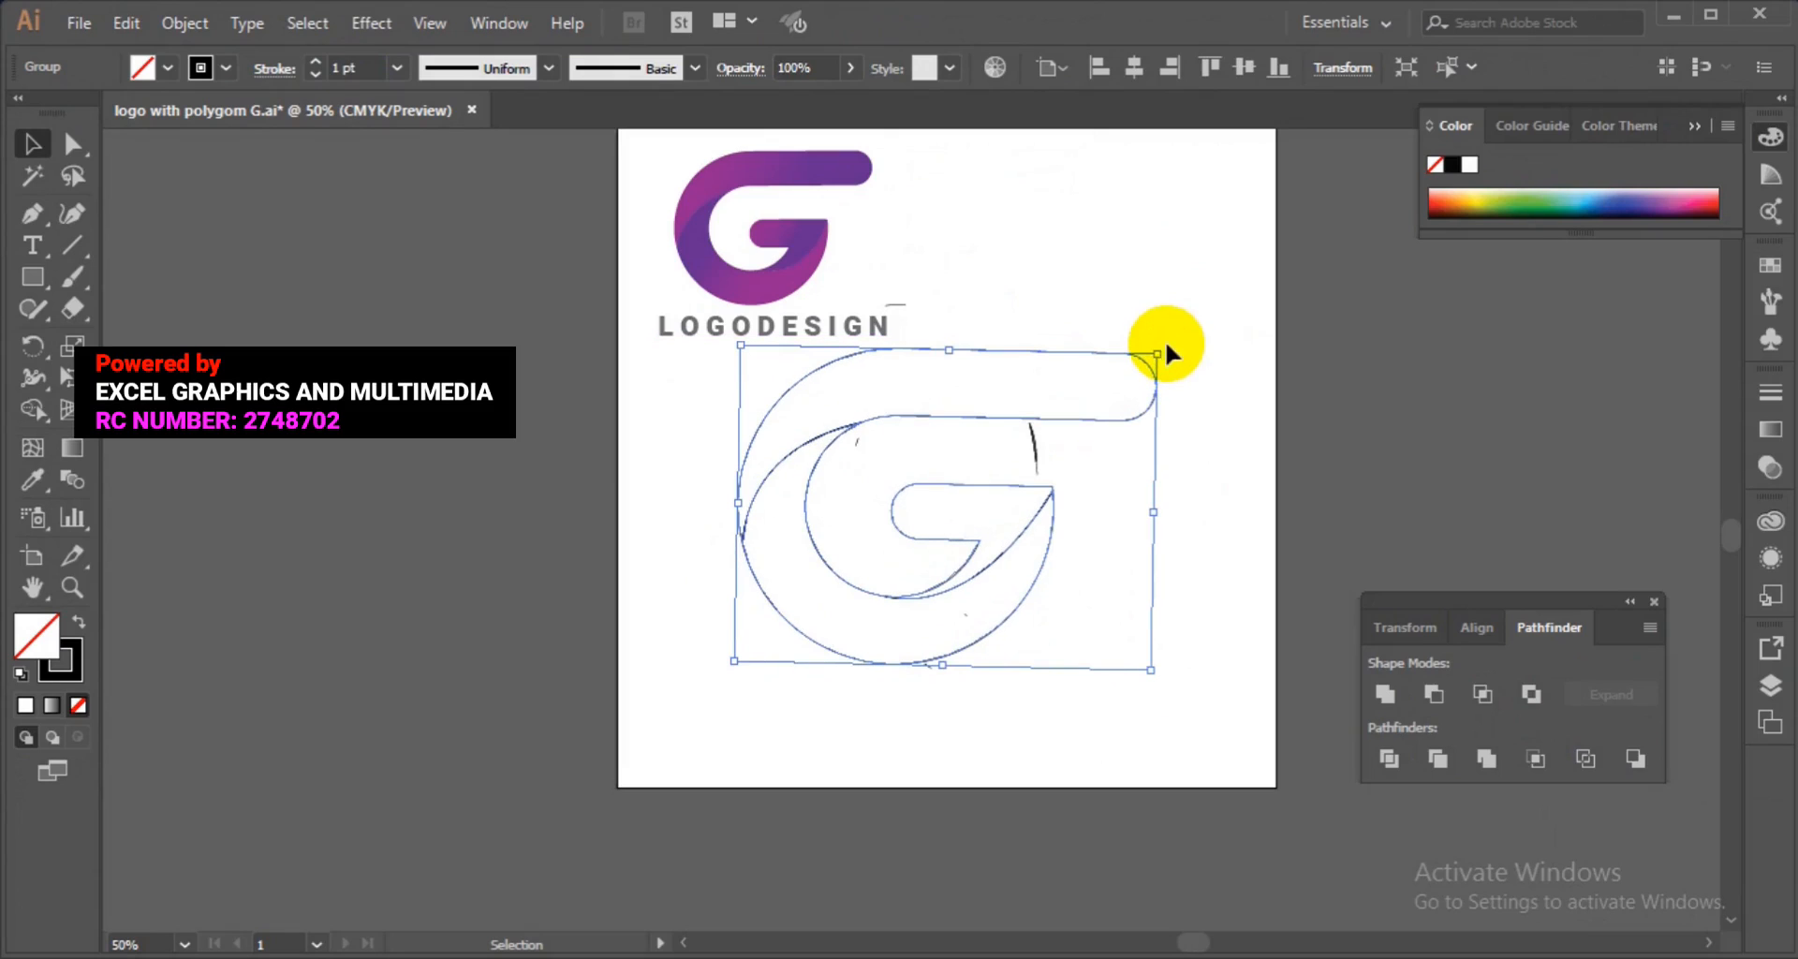
{"action": "left_click", "coordinate": [1199, 408]}
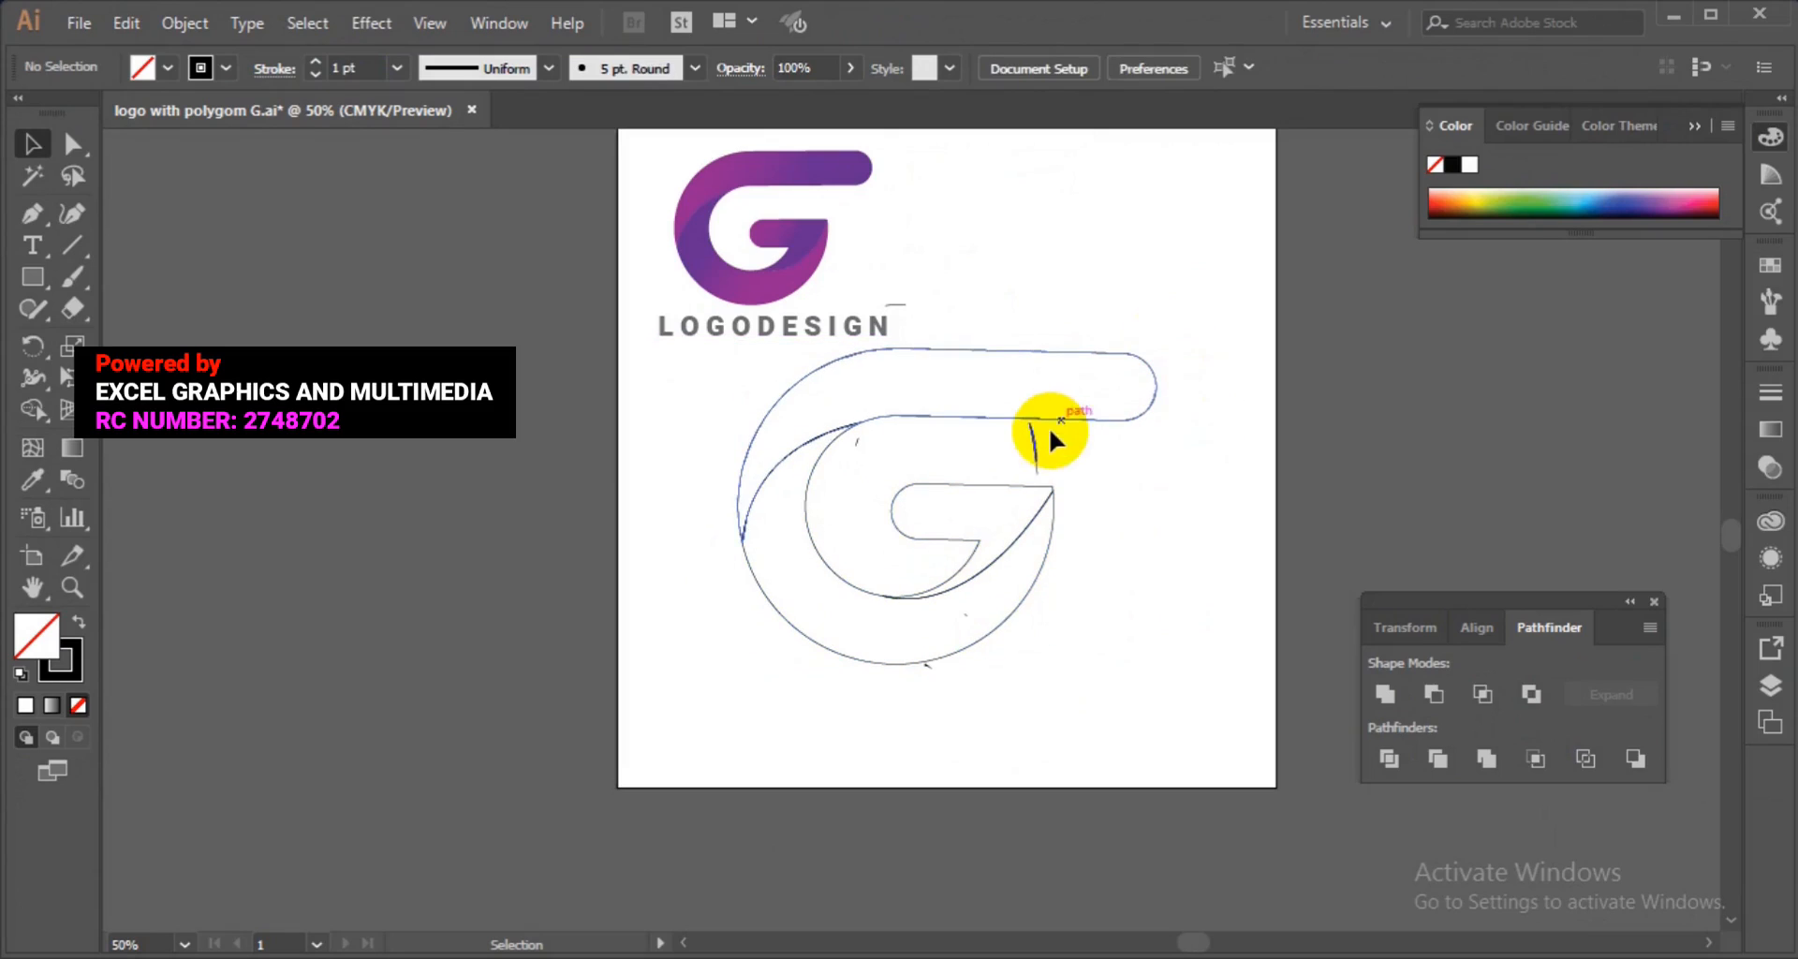
{"action": "left_click", "coordinate": [1035, 442]}
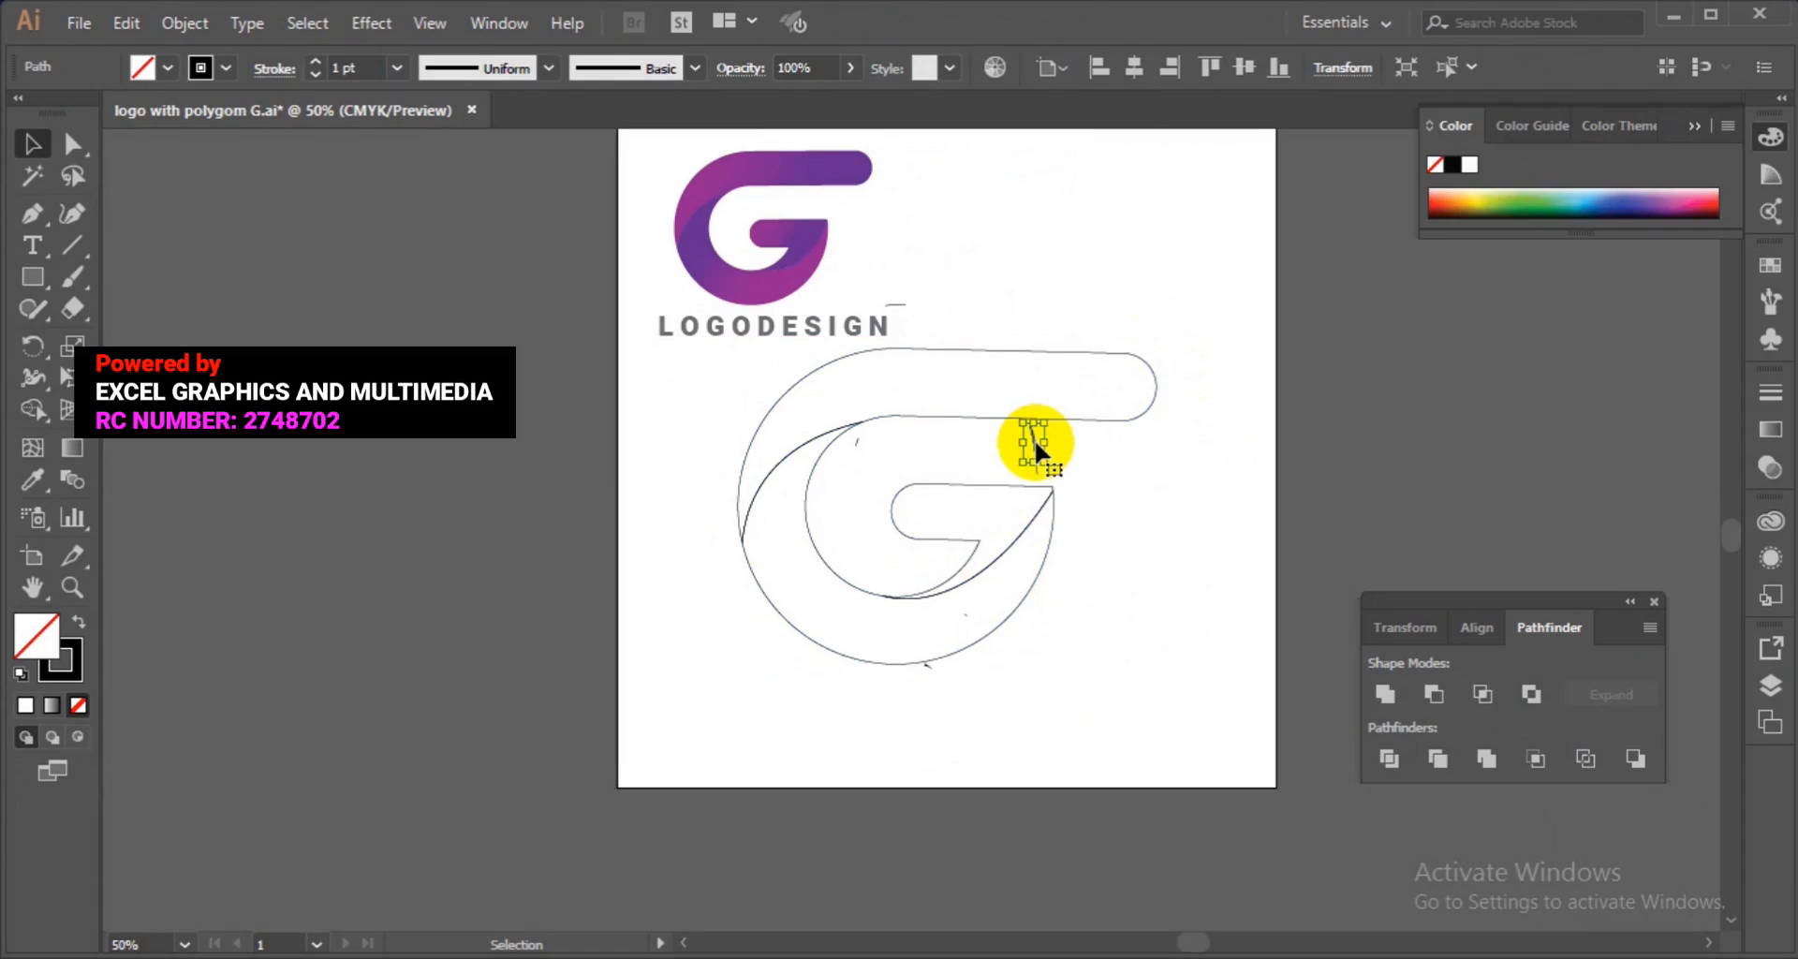
{"action": "key", "text": "Delete"}
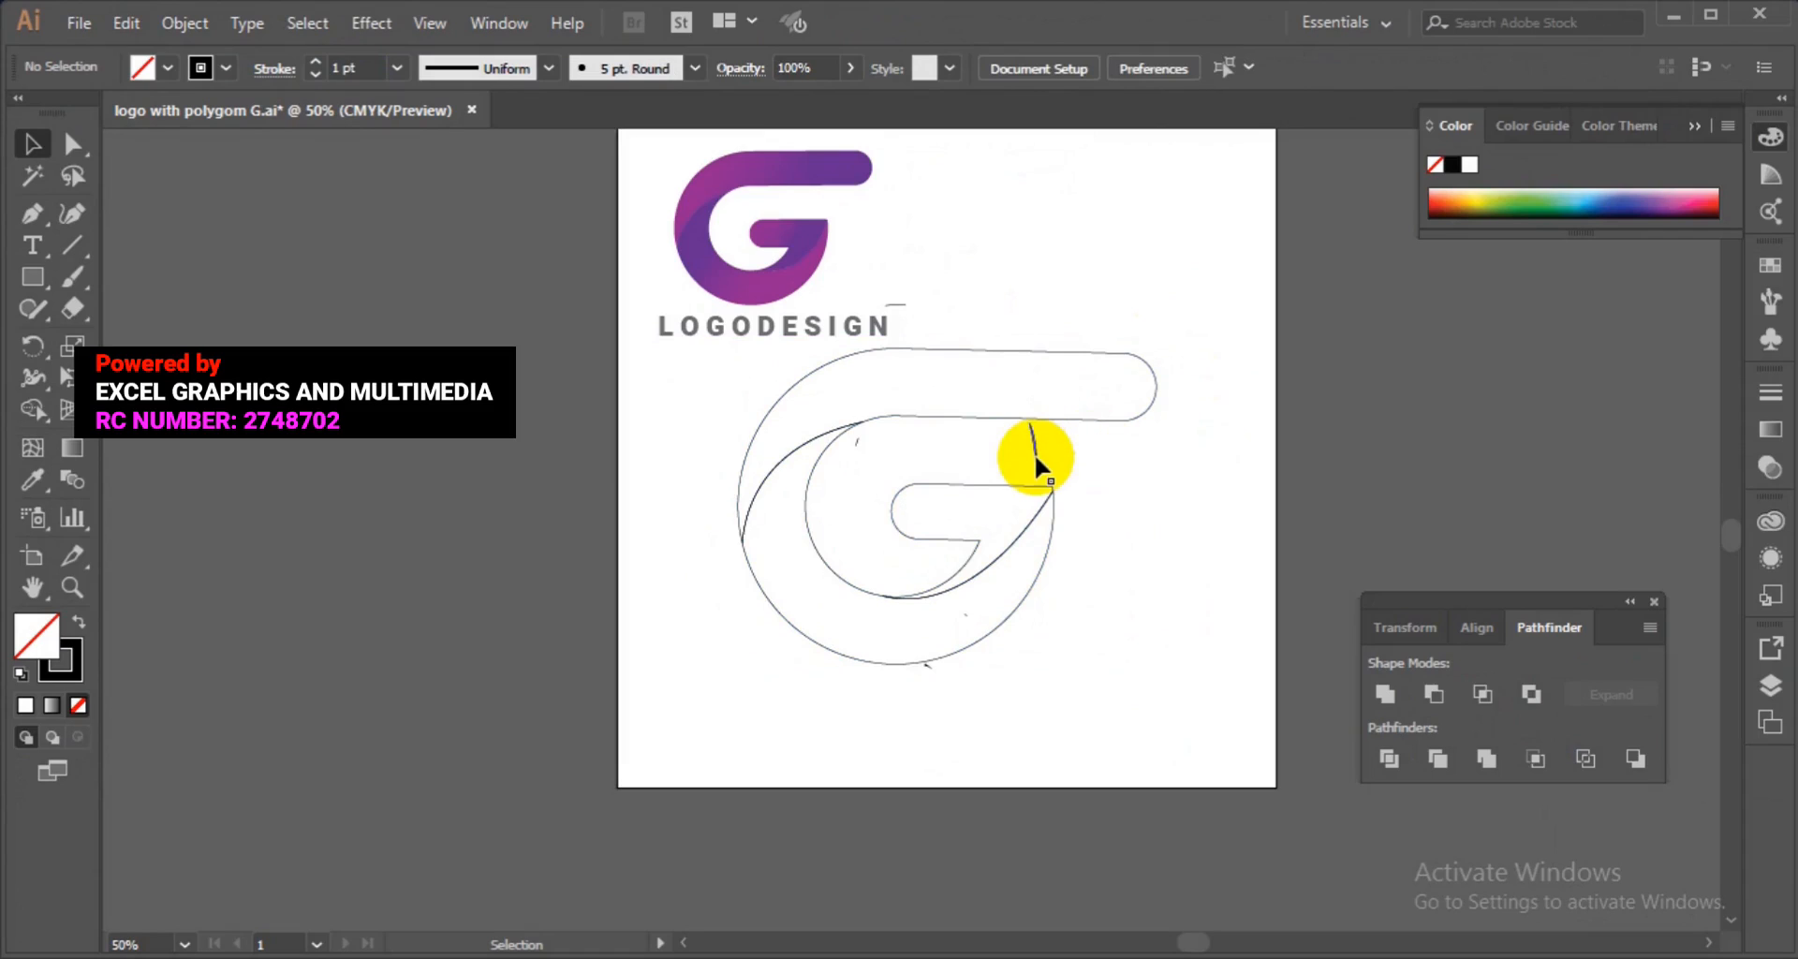
{"action": "left_click", "coordinate": [1039, 462]}
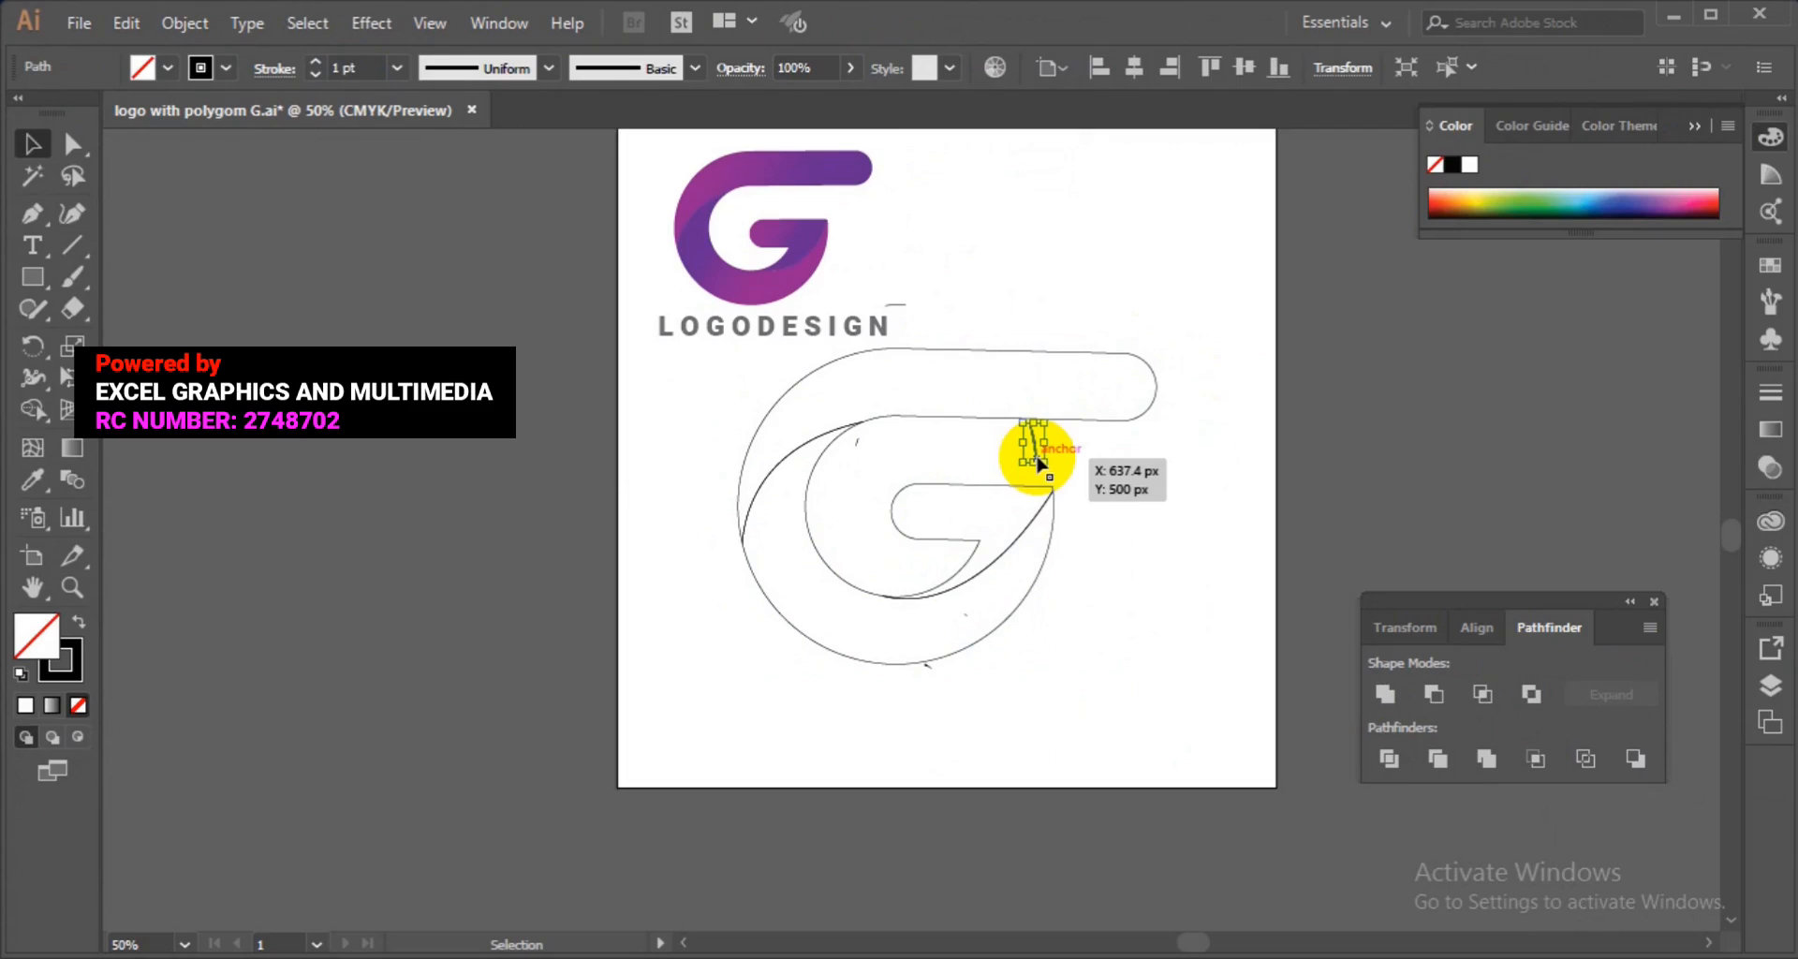
{"action": "key", "text": "Delete"}
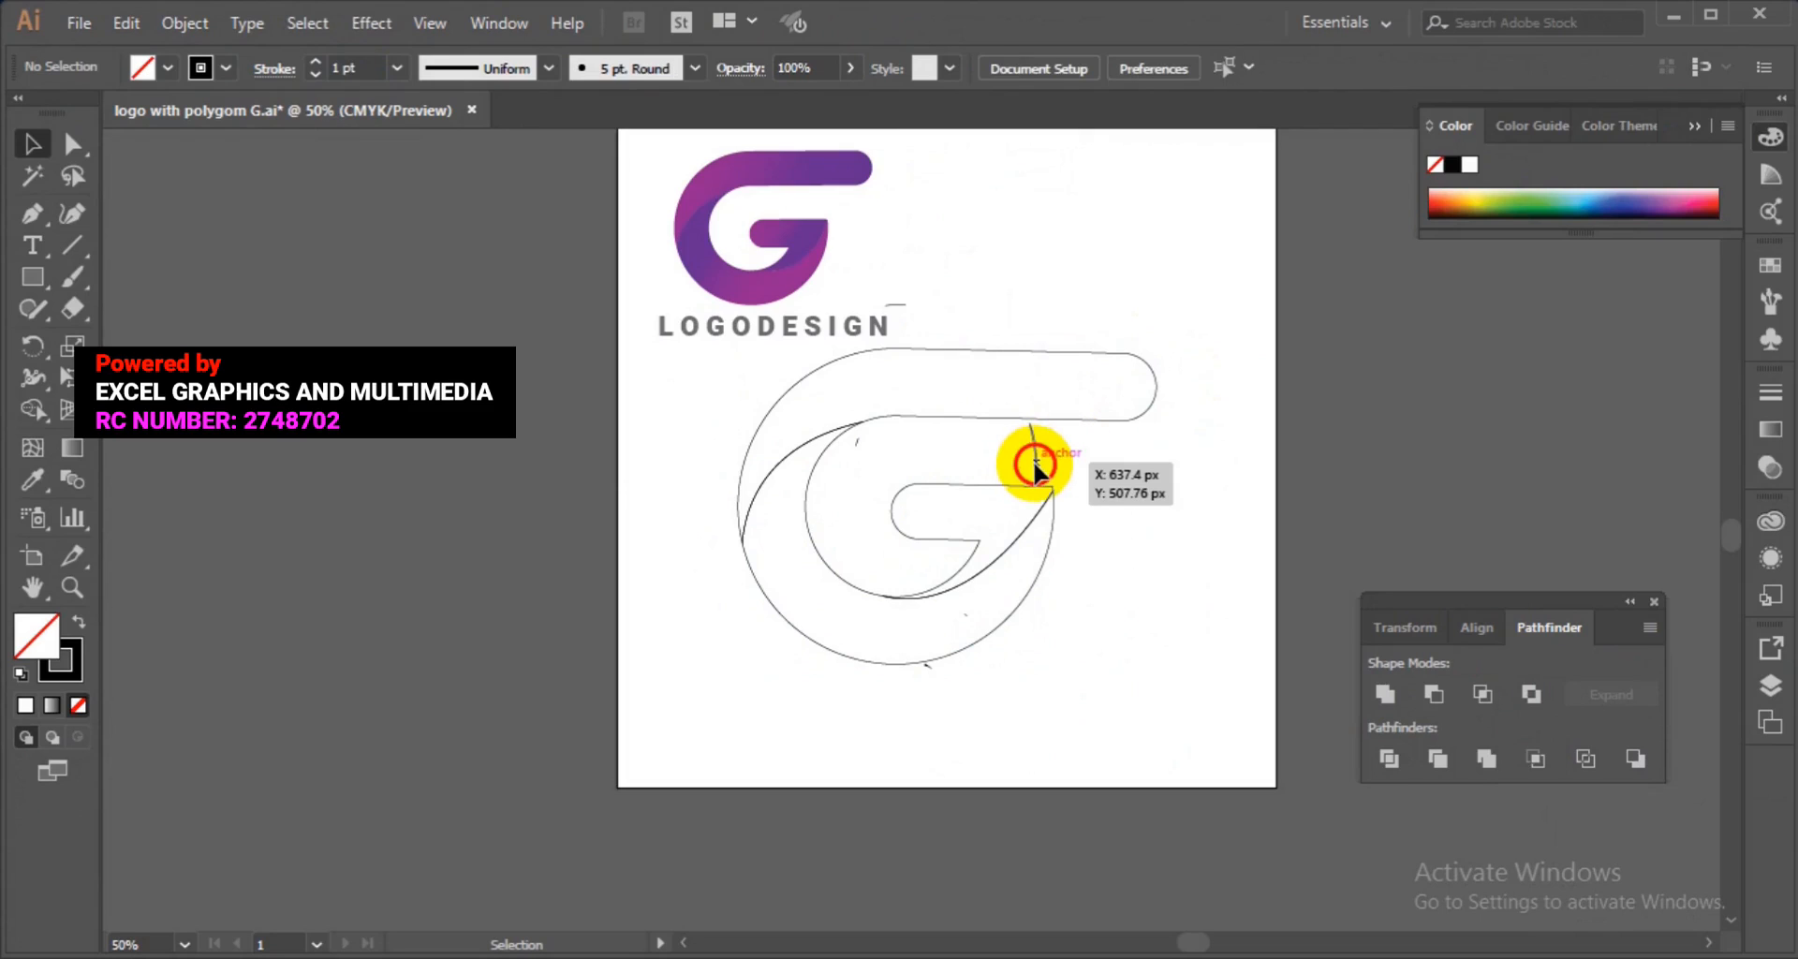
{"action": "left_click", "coordinate": [1037, 468]}
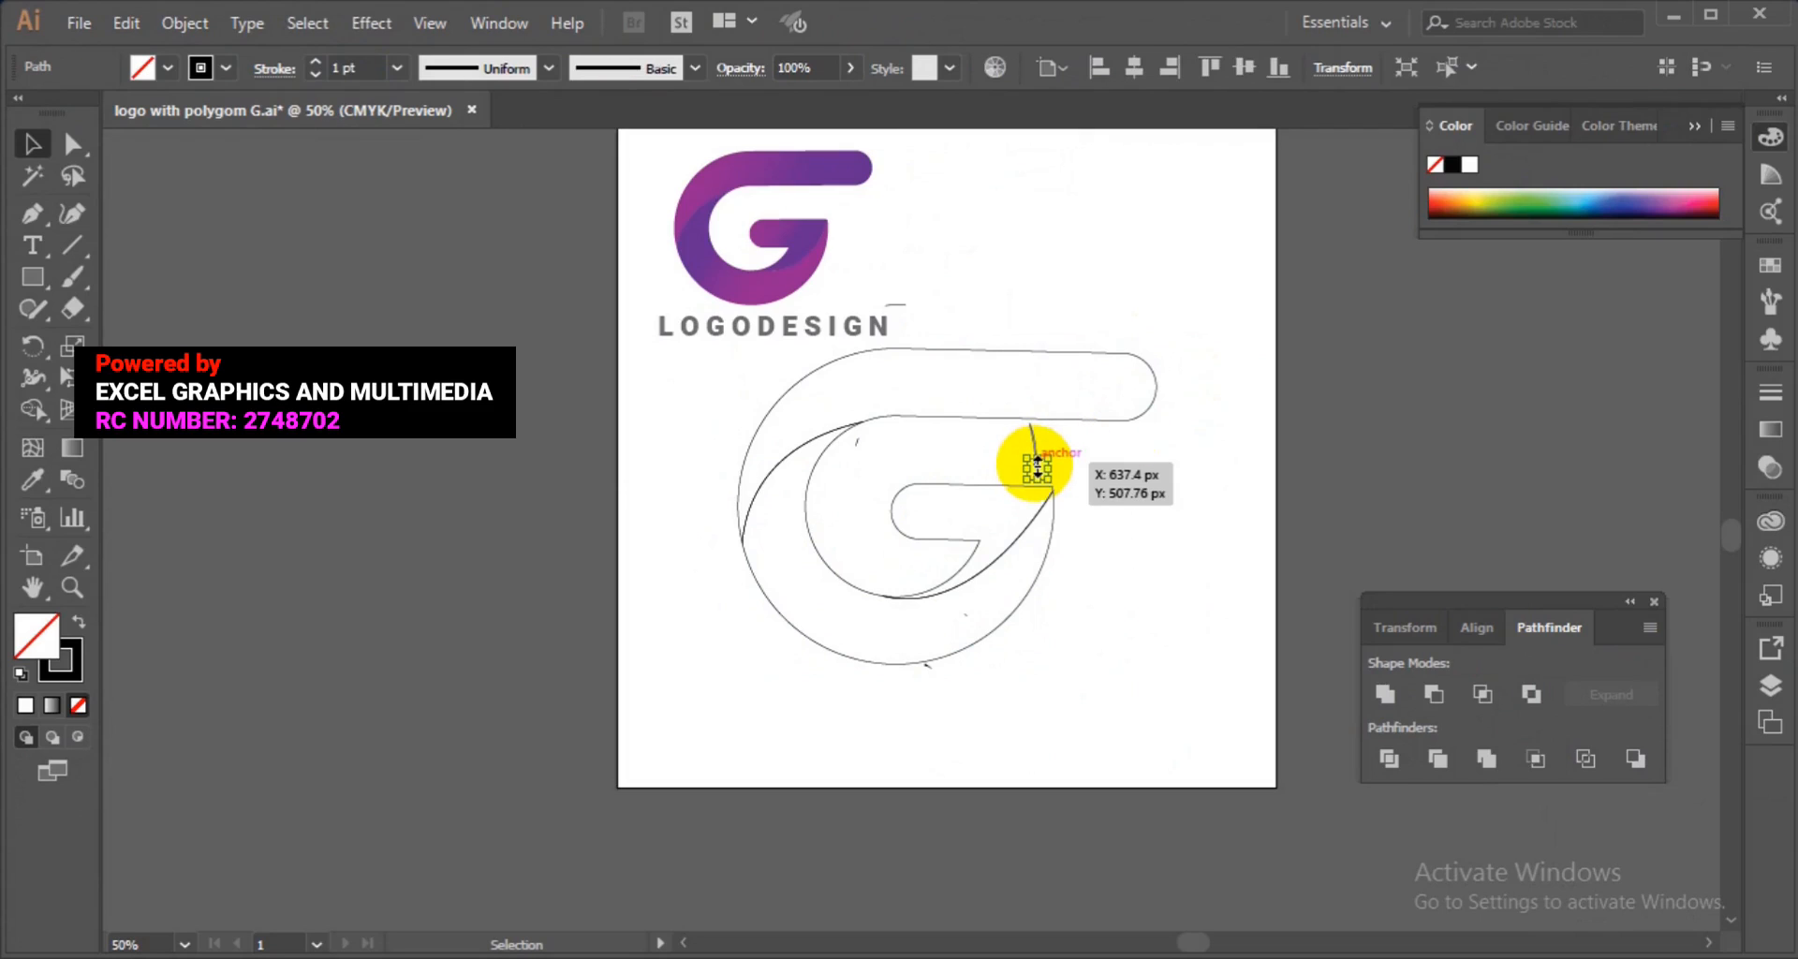
Move the G aside and delete the leftover stray marks from the artboard, including the line under the reference text.
{"action": "left_click", "coordinate": [945, 588]}
{"action": "left_click_drag", "start_coordinate": [945, 588], "coordinate": [344, 610]}
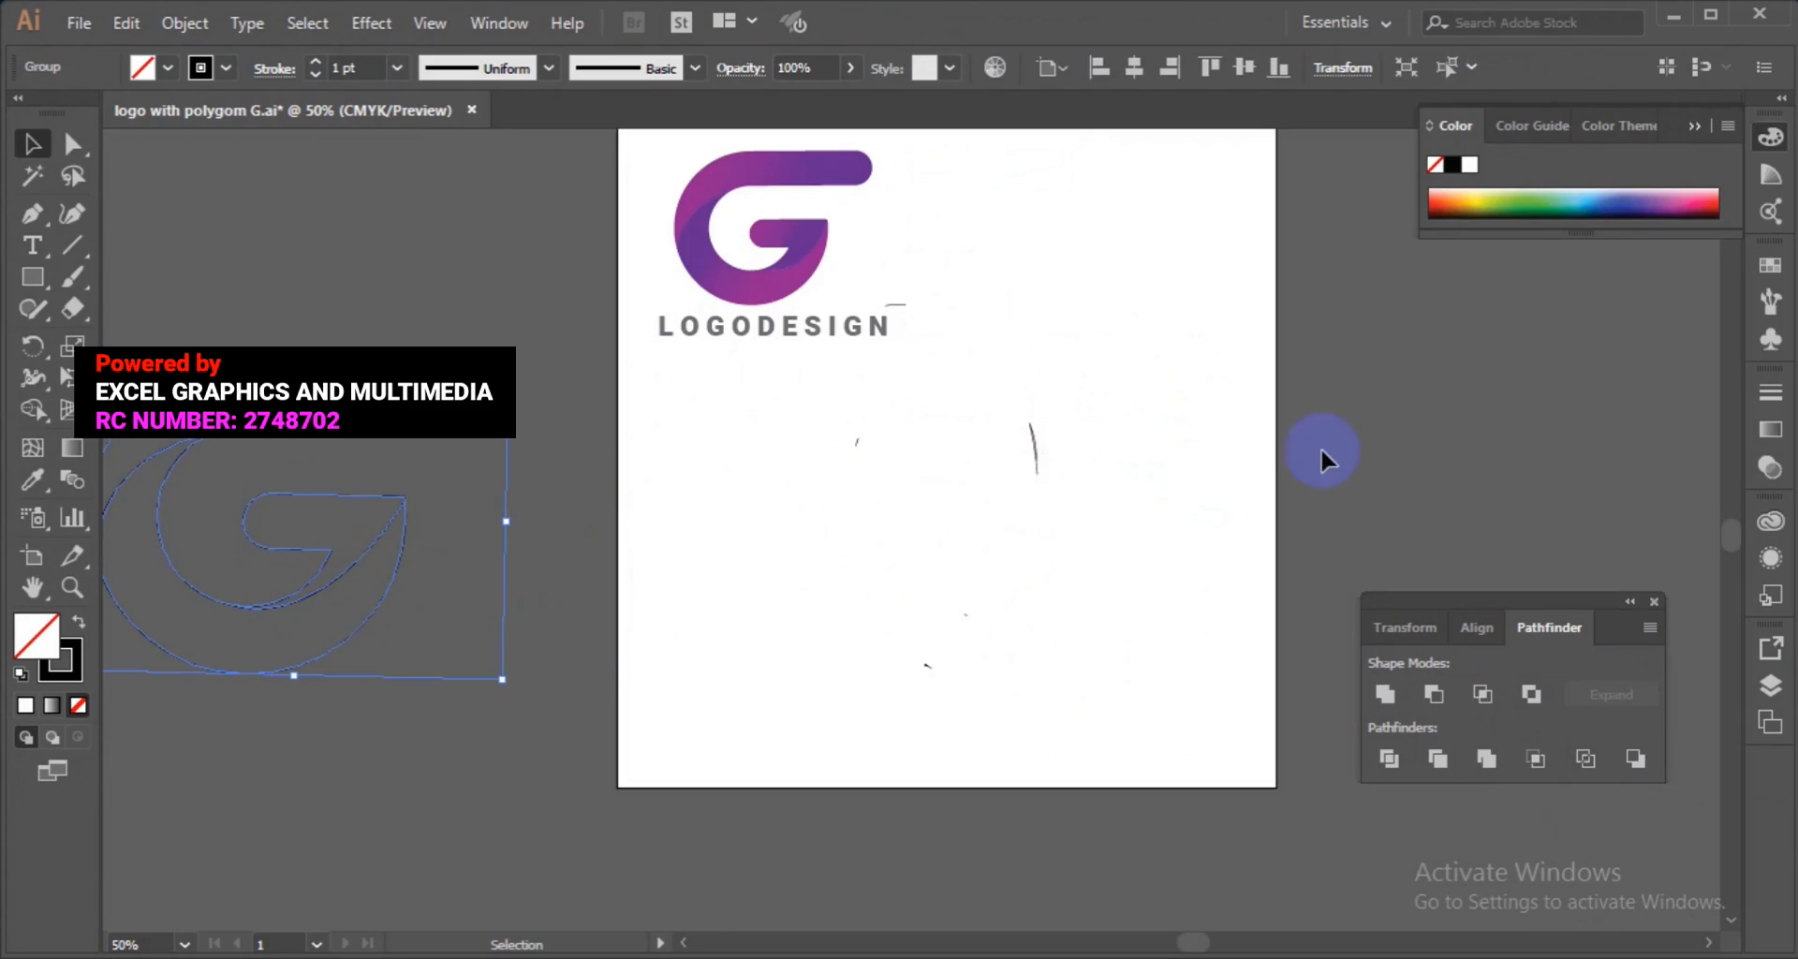
{"action": "left_click_drag", "start_coordinate": [1370, 359], "coordinate": [852, 604]}
{"action": "key", "text": "Delete"}
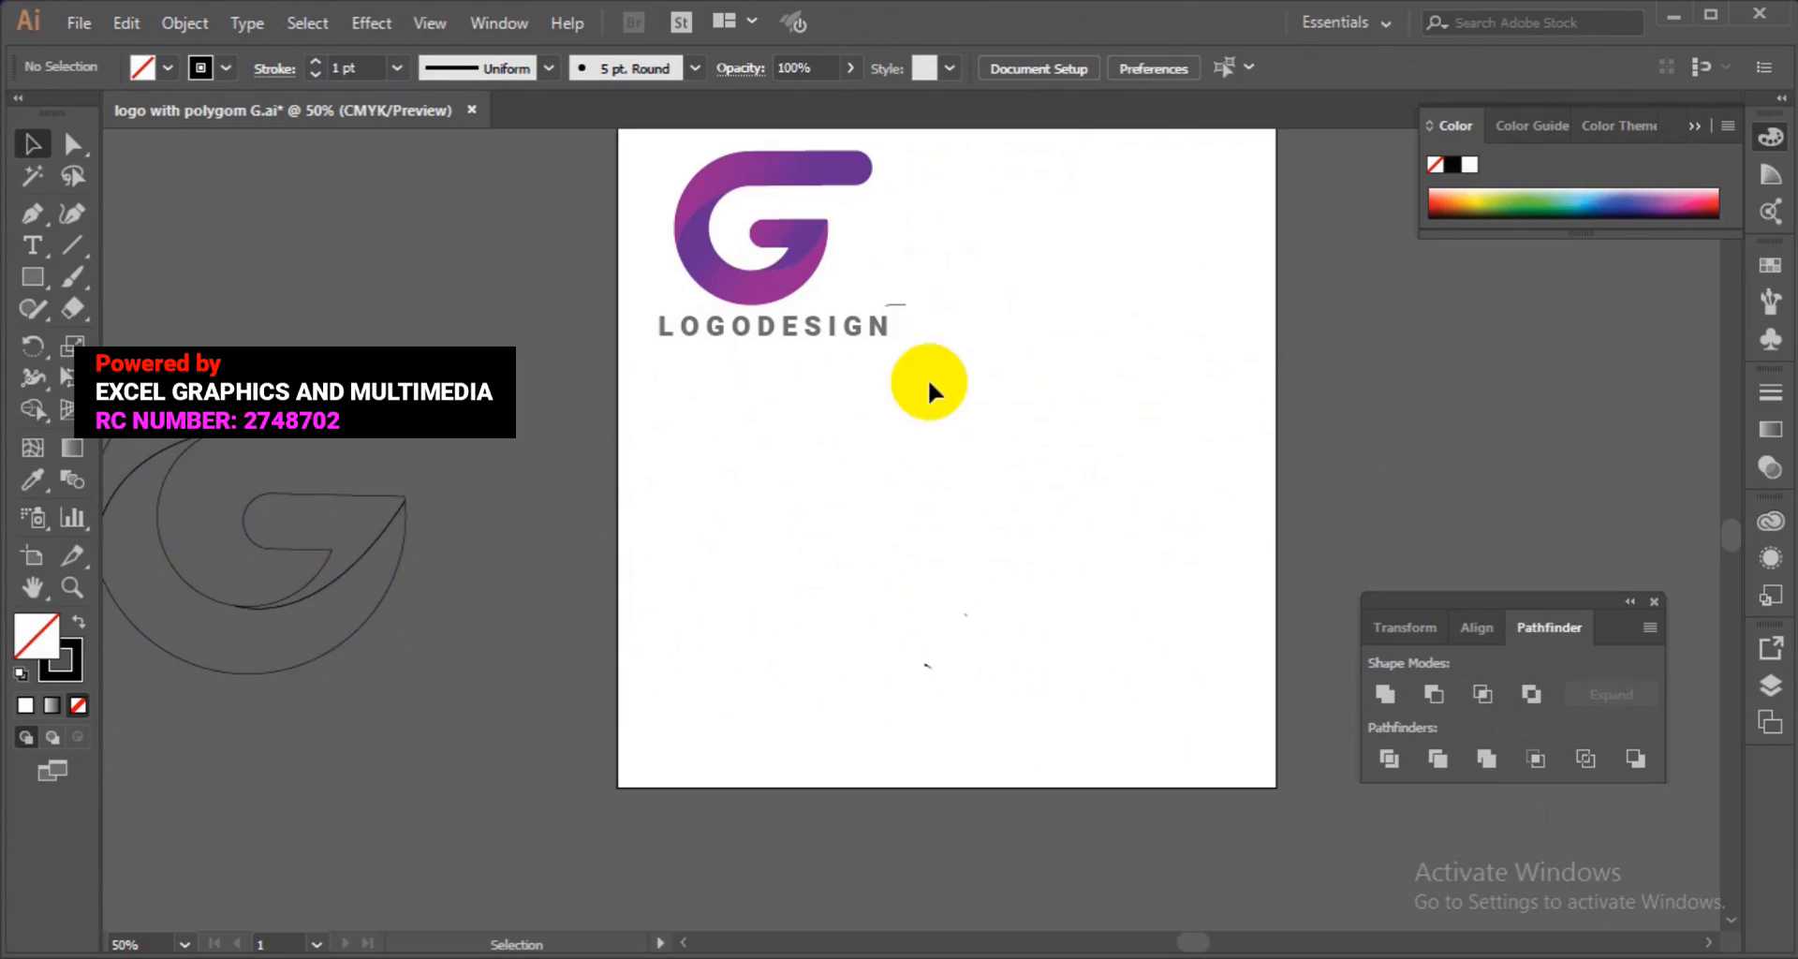
{"action": "left_click", "coordinate": [896, 304]}
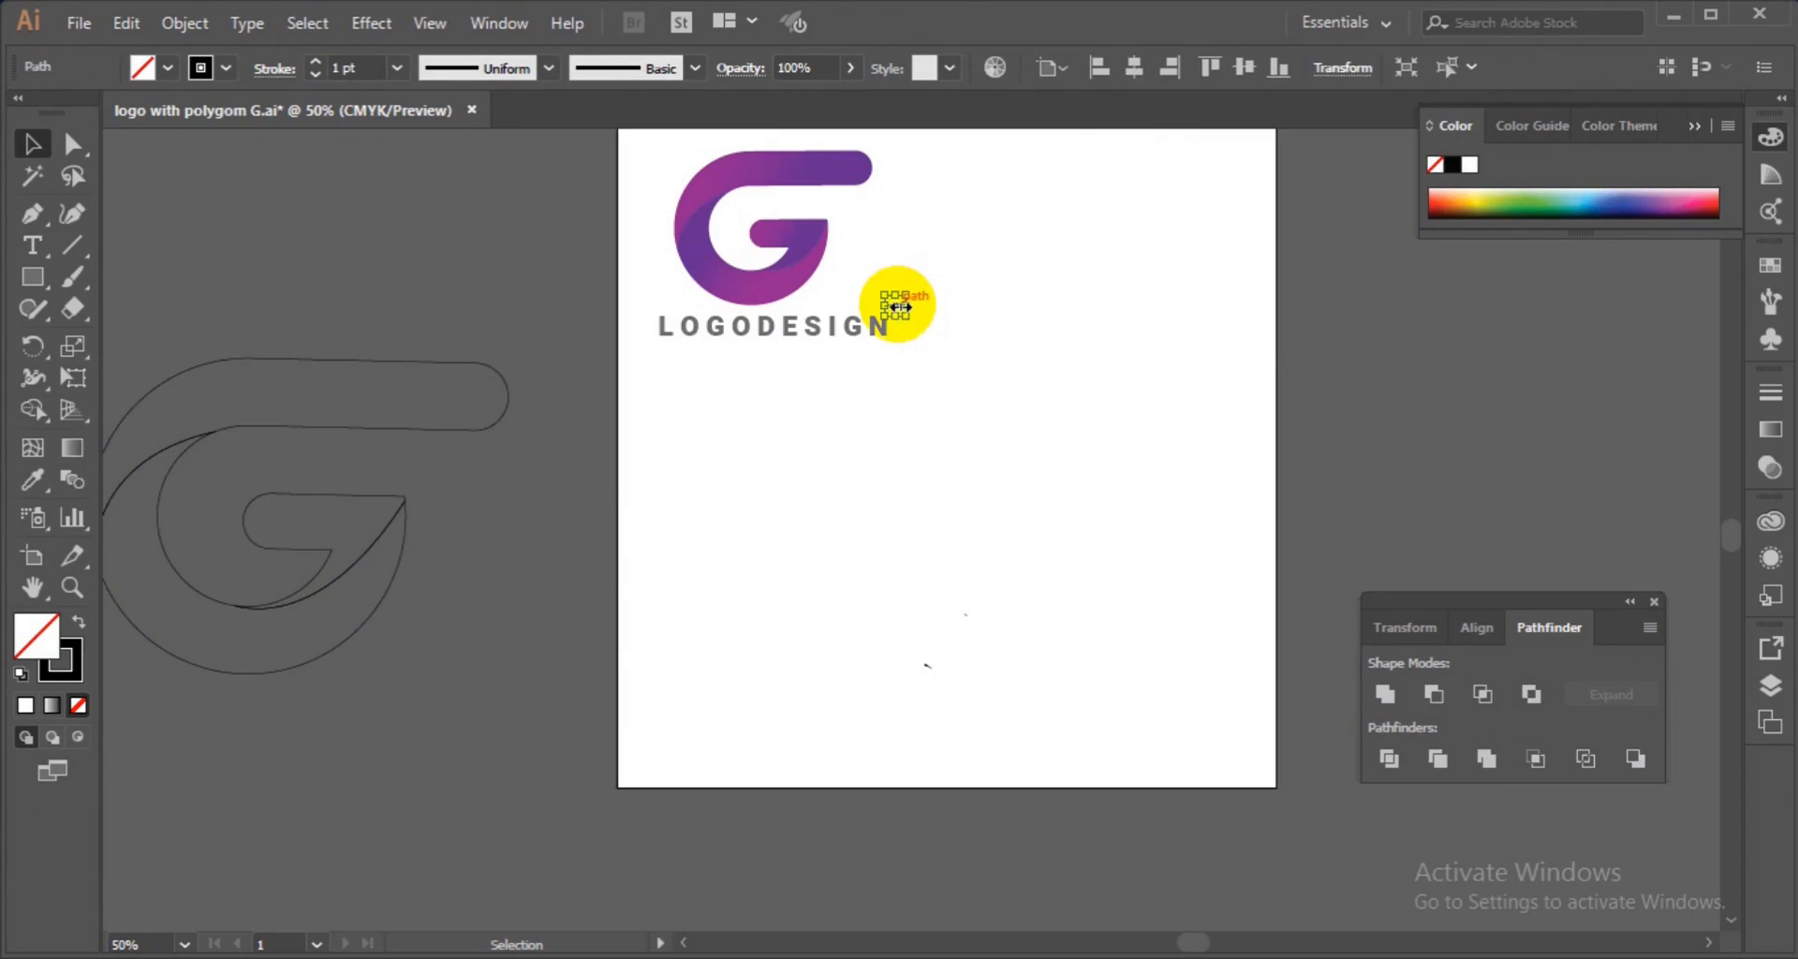
{"action": "key", "text": "Delete"}
Move the G back onto the artboard below the reference logo.
{"action": "left_click", "coordinate": [302, 594]}
{"action": "left_click_drag", "start_coordinate": [302, 594], "coordinate": [982, 607]}
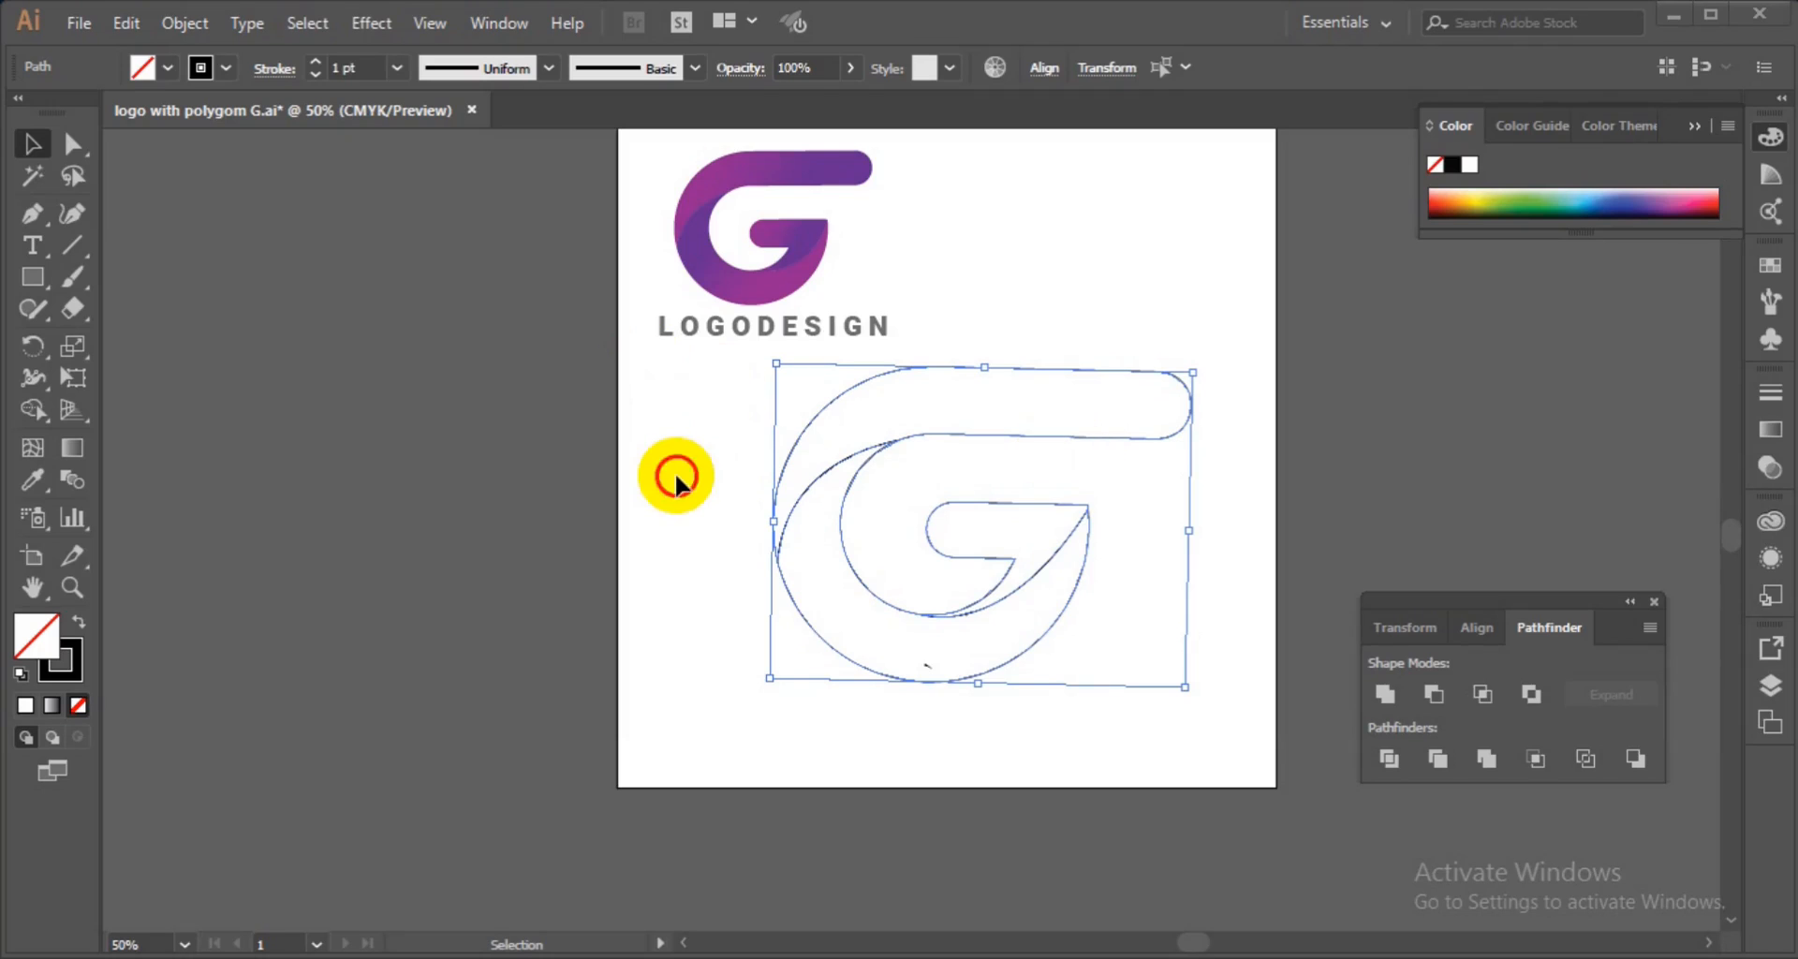
{"action": "left_click", "coordinate": [709, 507]}
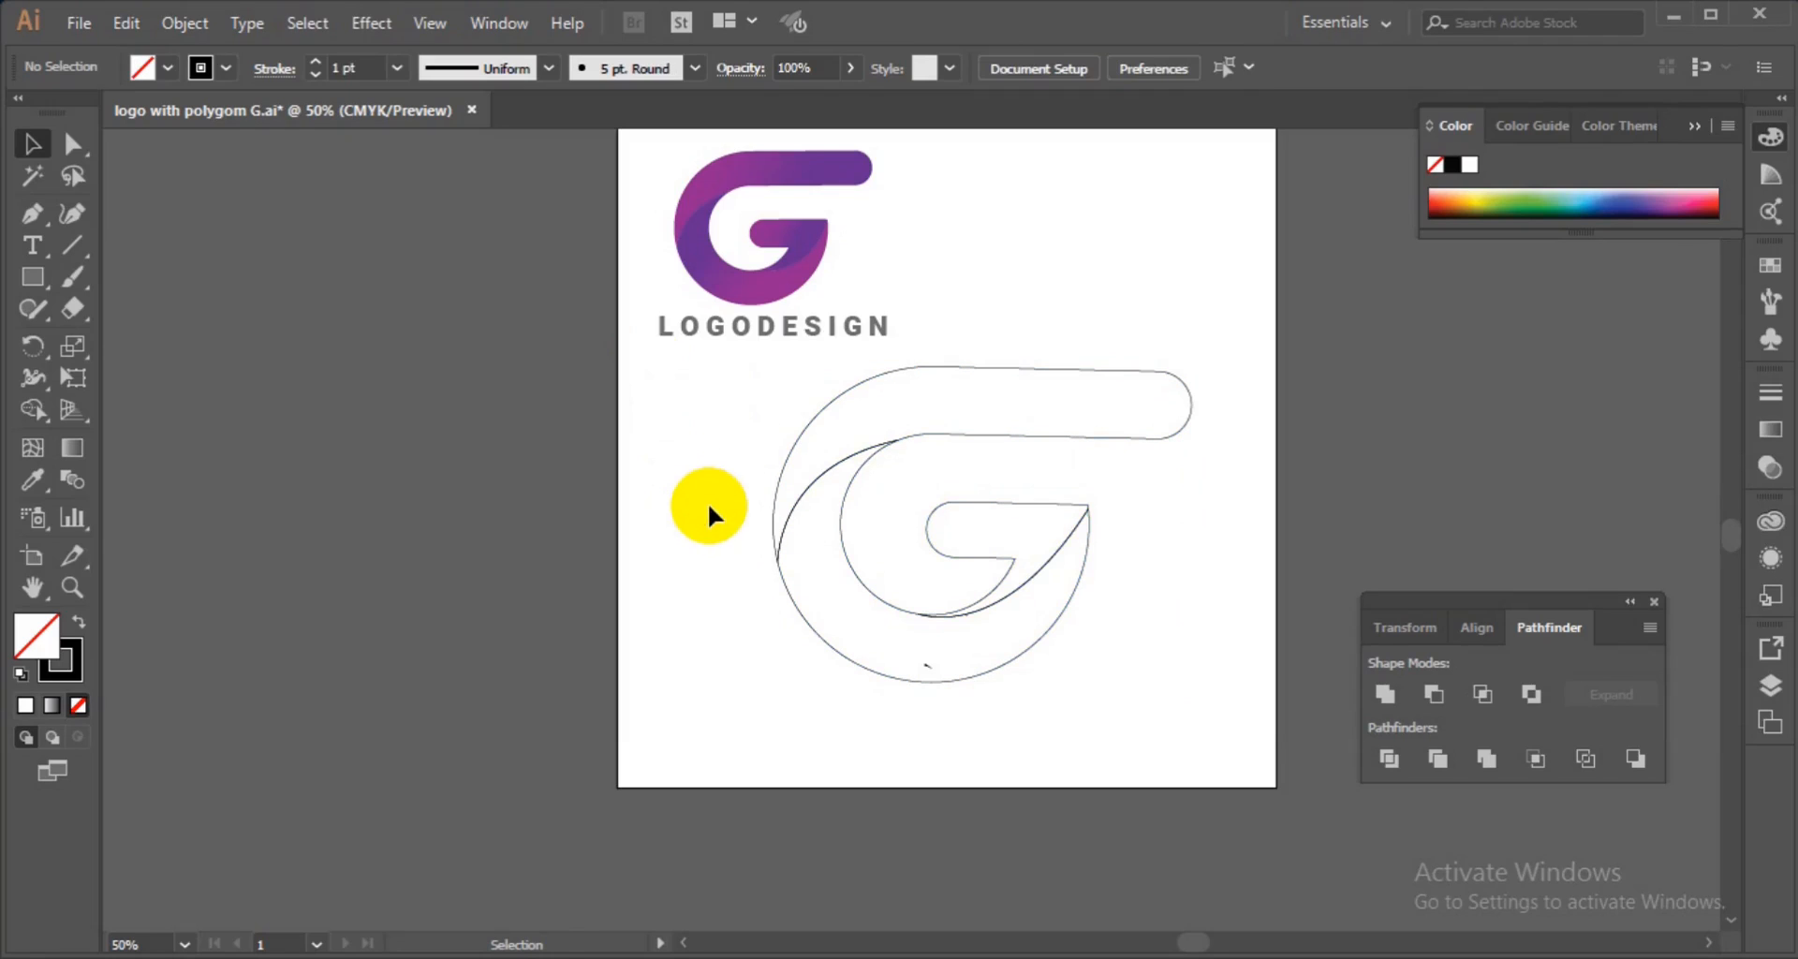
Fill the top stem piece with the reference logo's purple gradient and drag the gradient across it from right to left.
{"action": "left_click", "coordinate": [848, 458]}
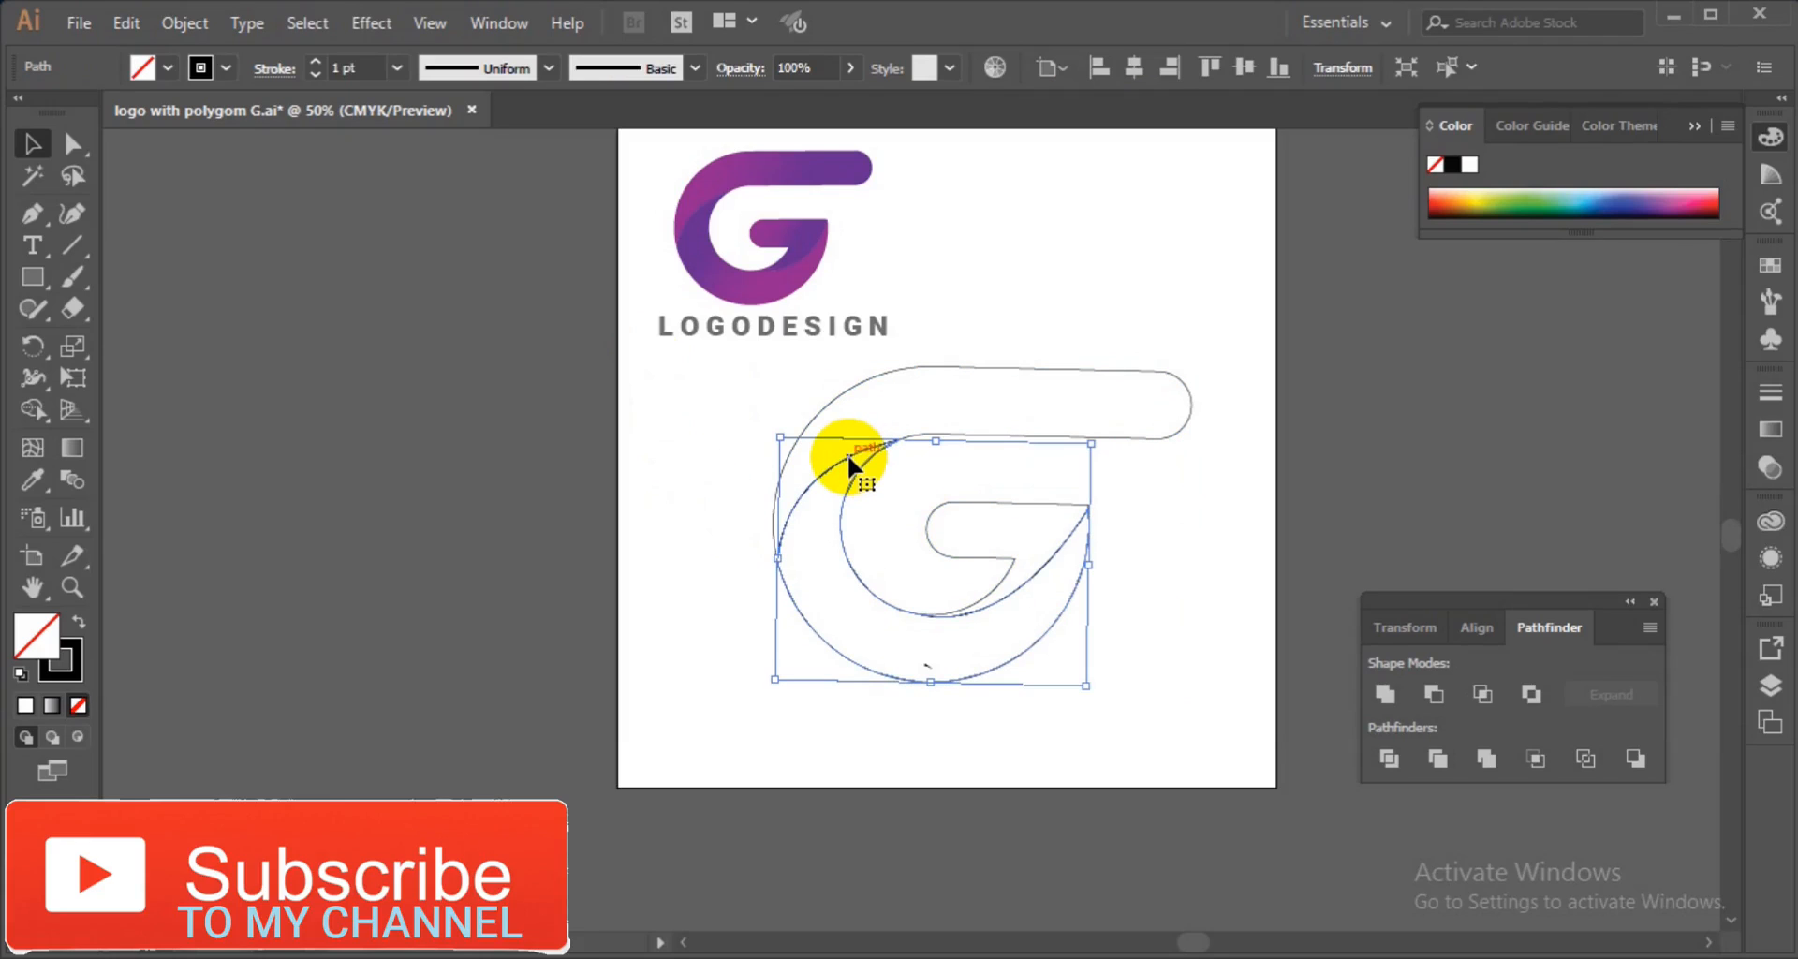
{"action": "left_click", "coordinate": [904, 429]}
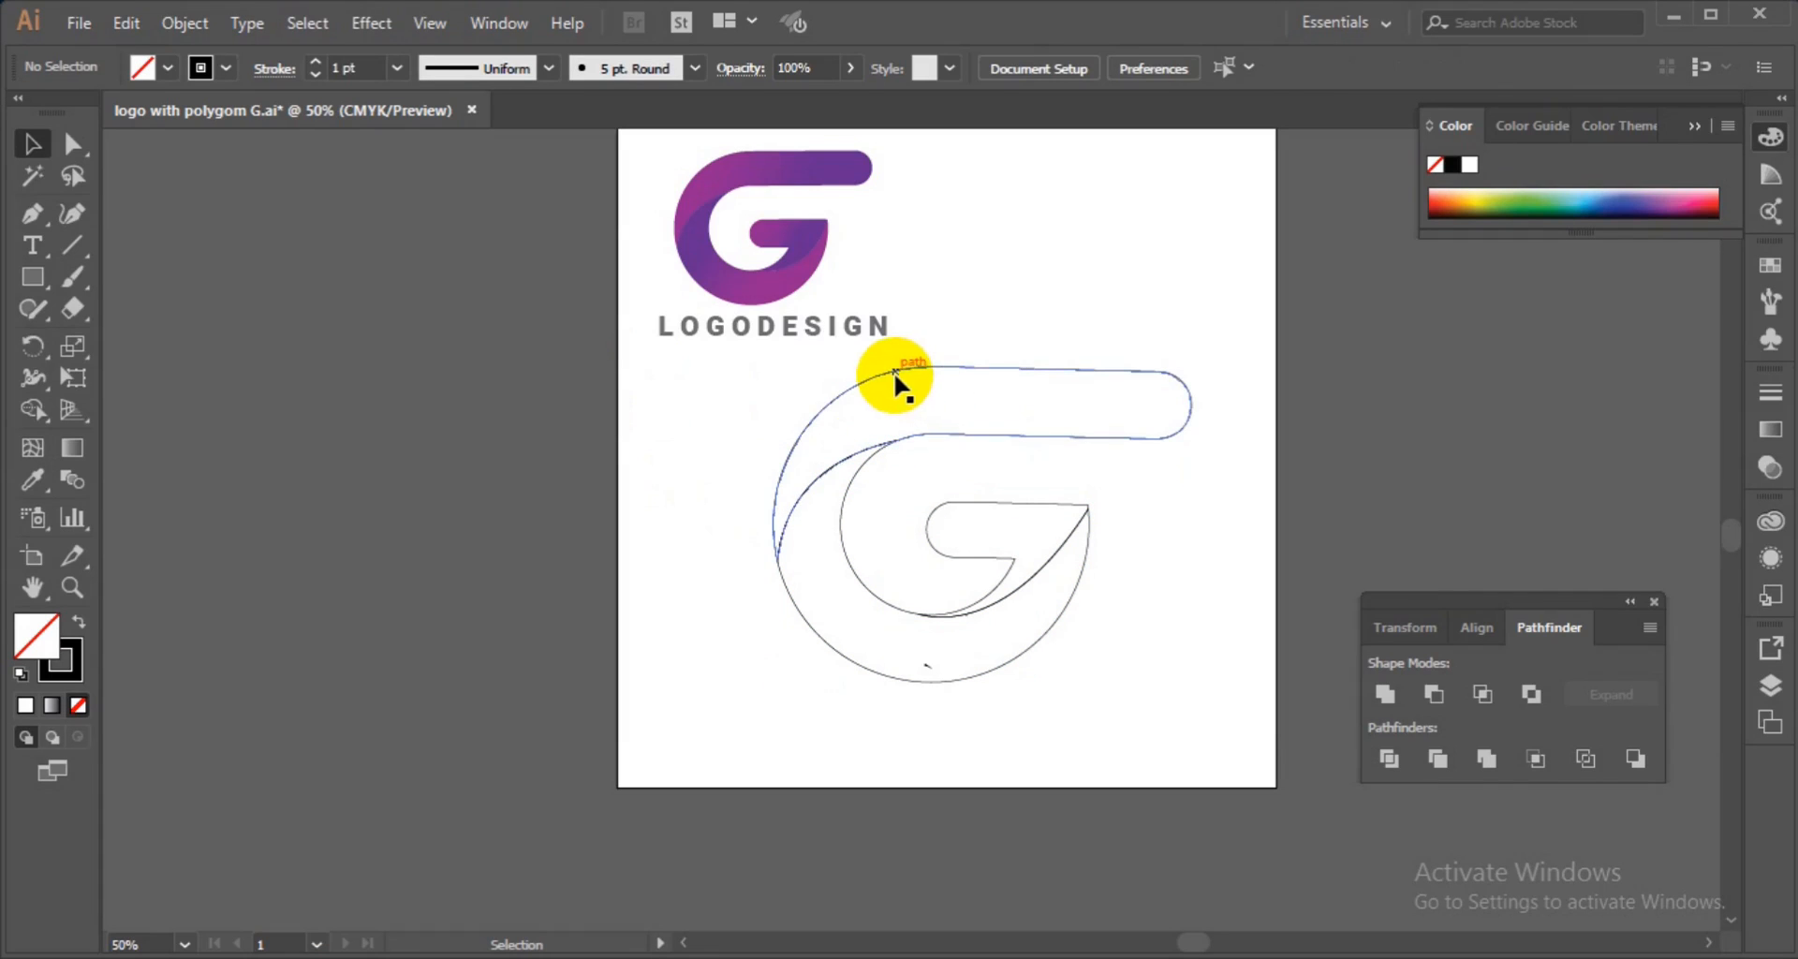
{"action": "left_click", "coordinate": [897, 374]}
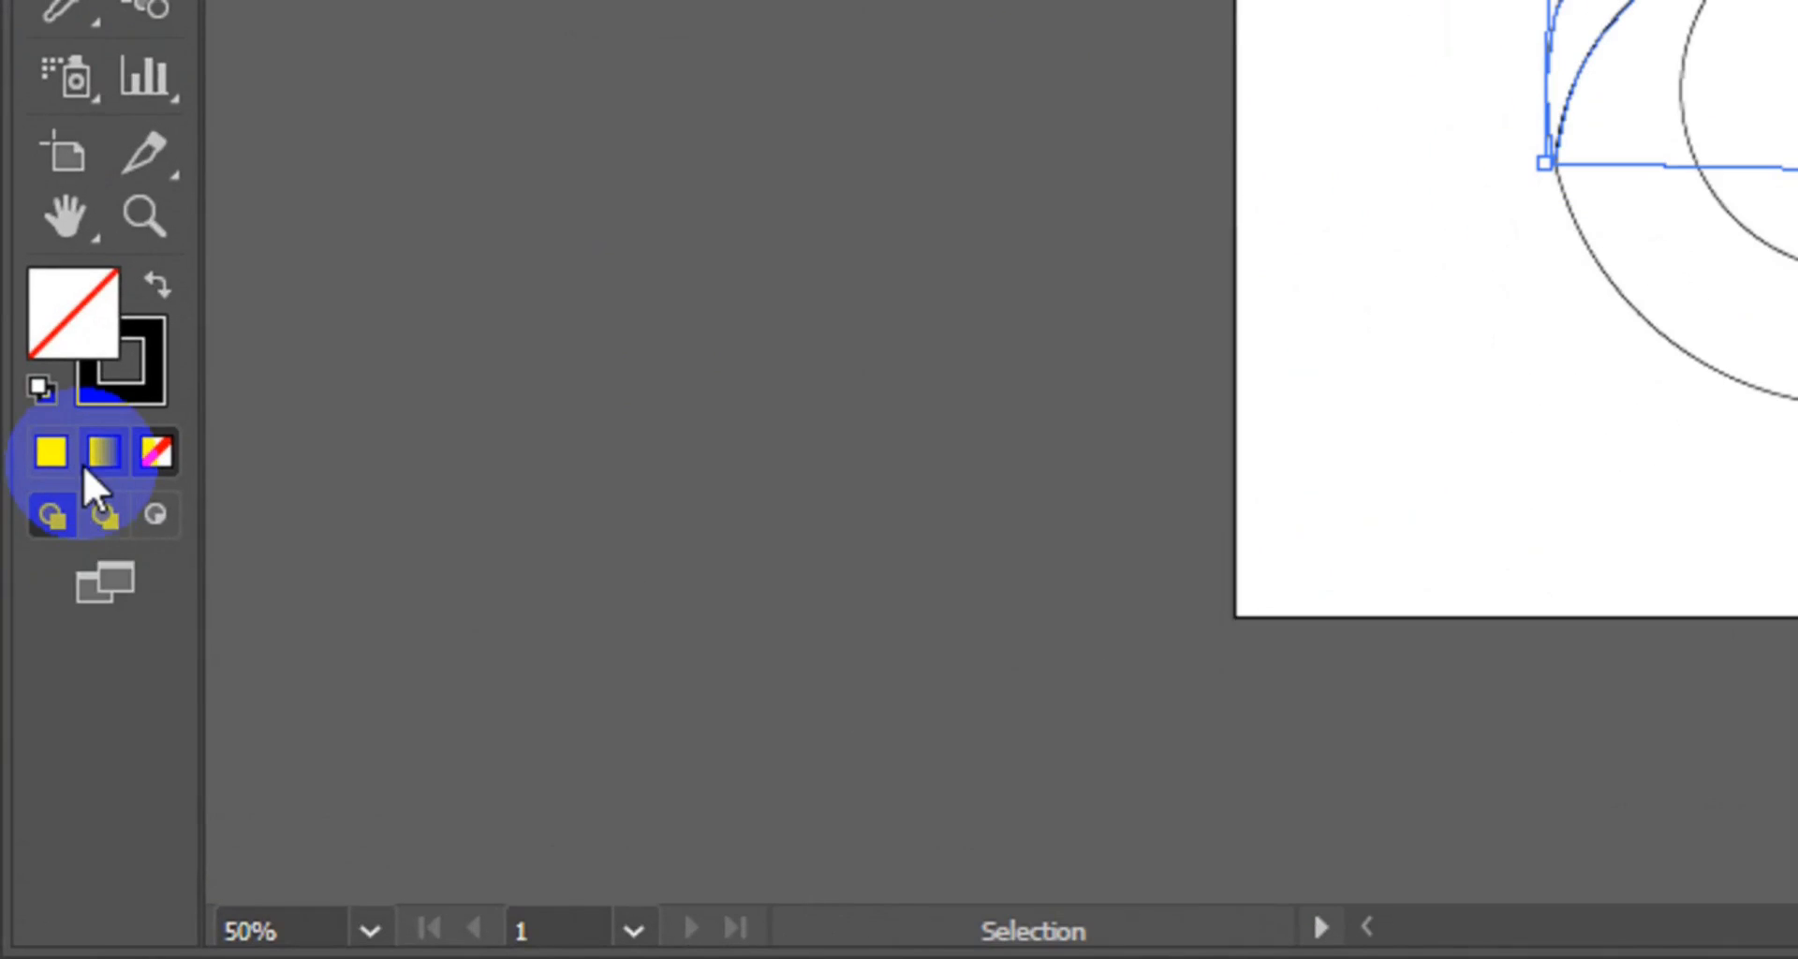
{"action": "left_click", "coordinate": [86, 463]}
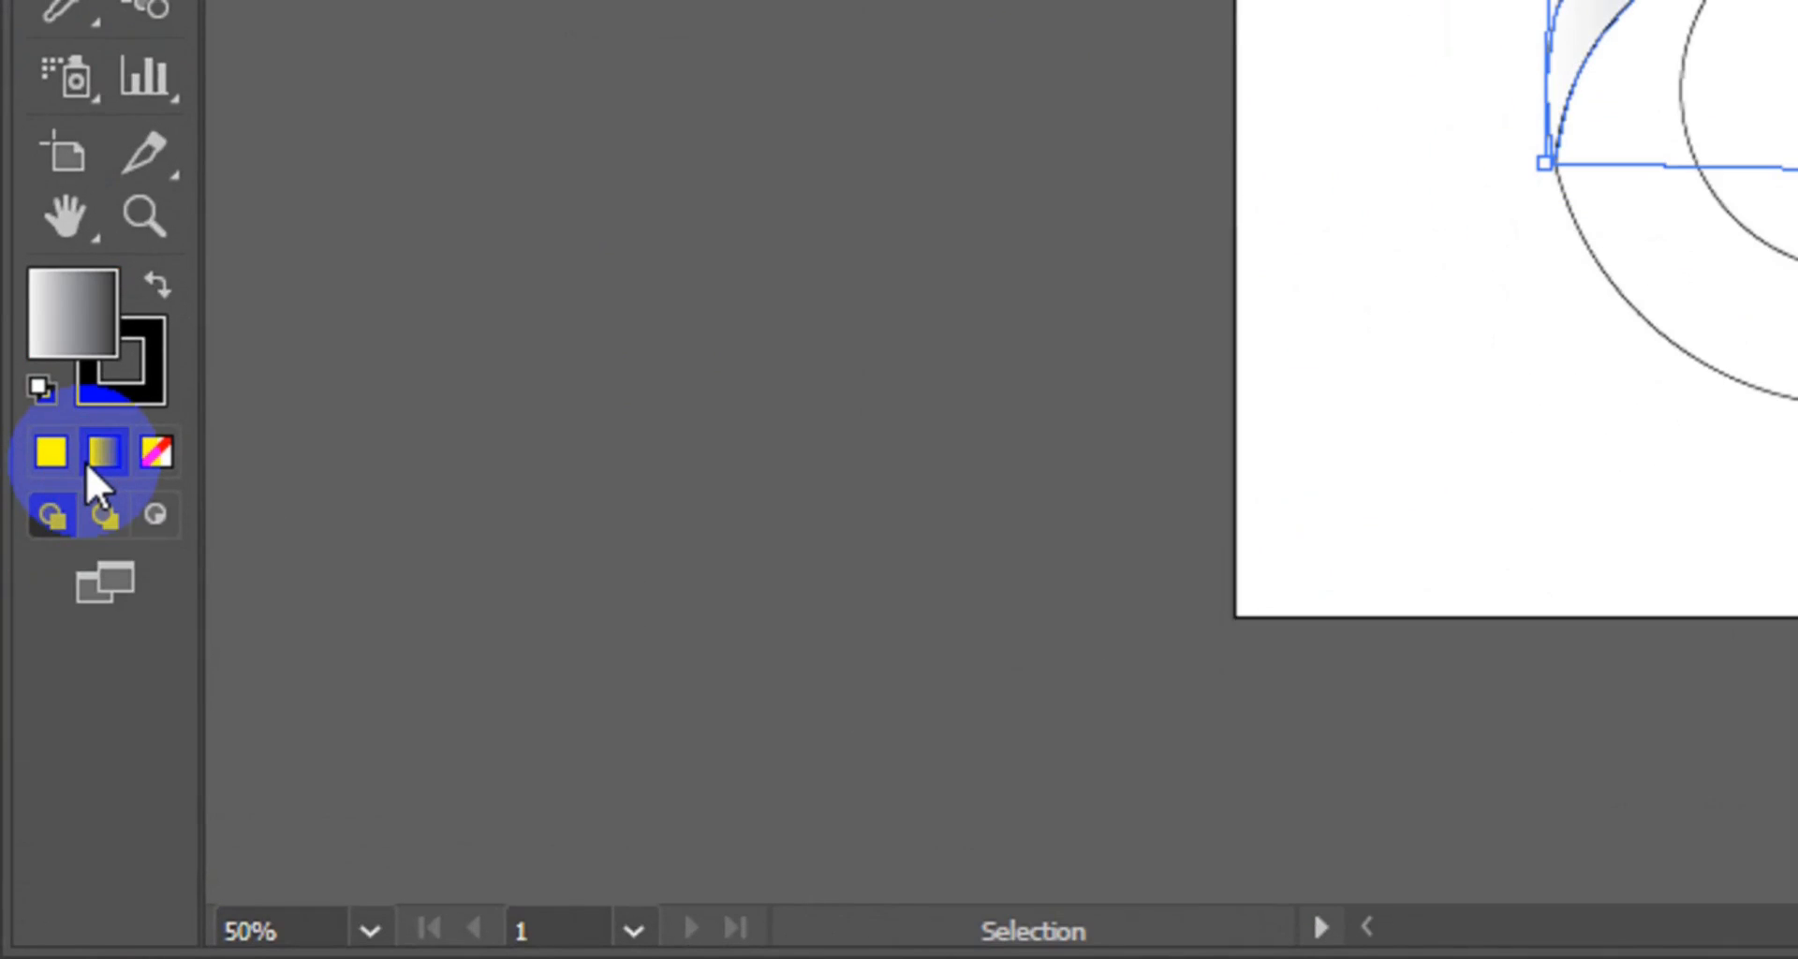
{"action": "left_click", "coordinate": [65, 19]}
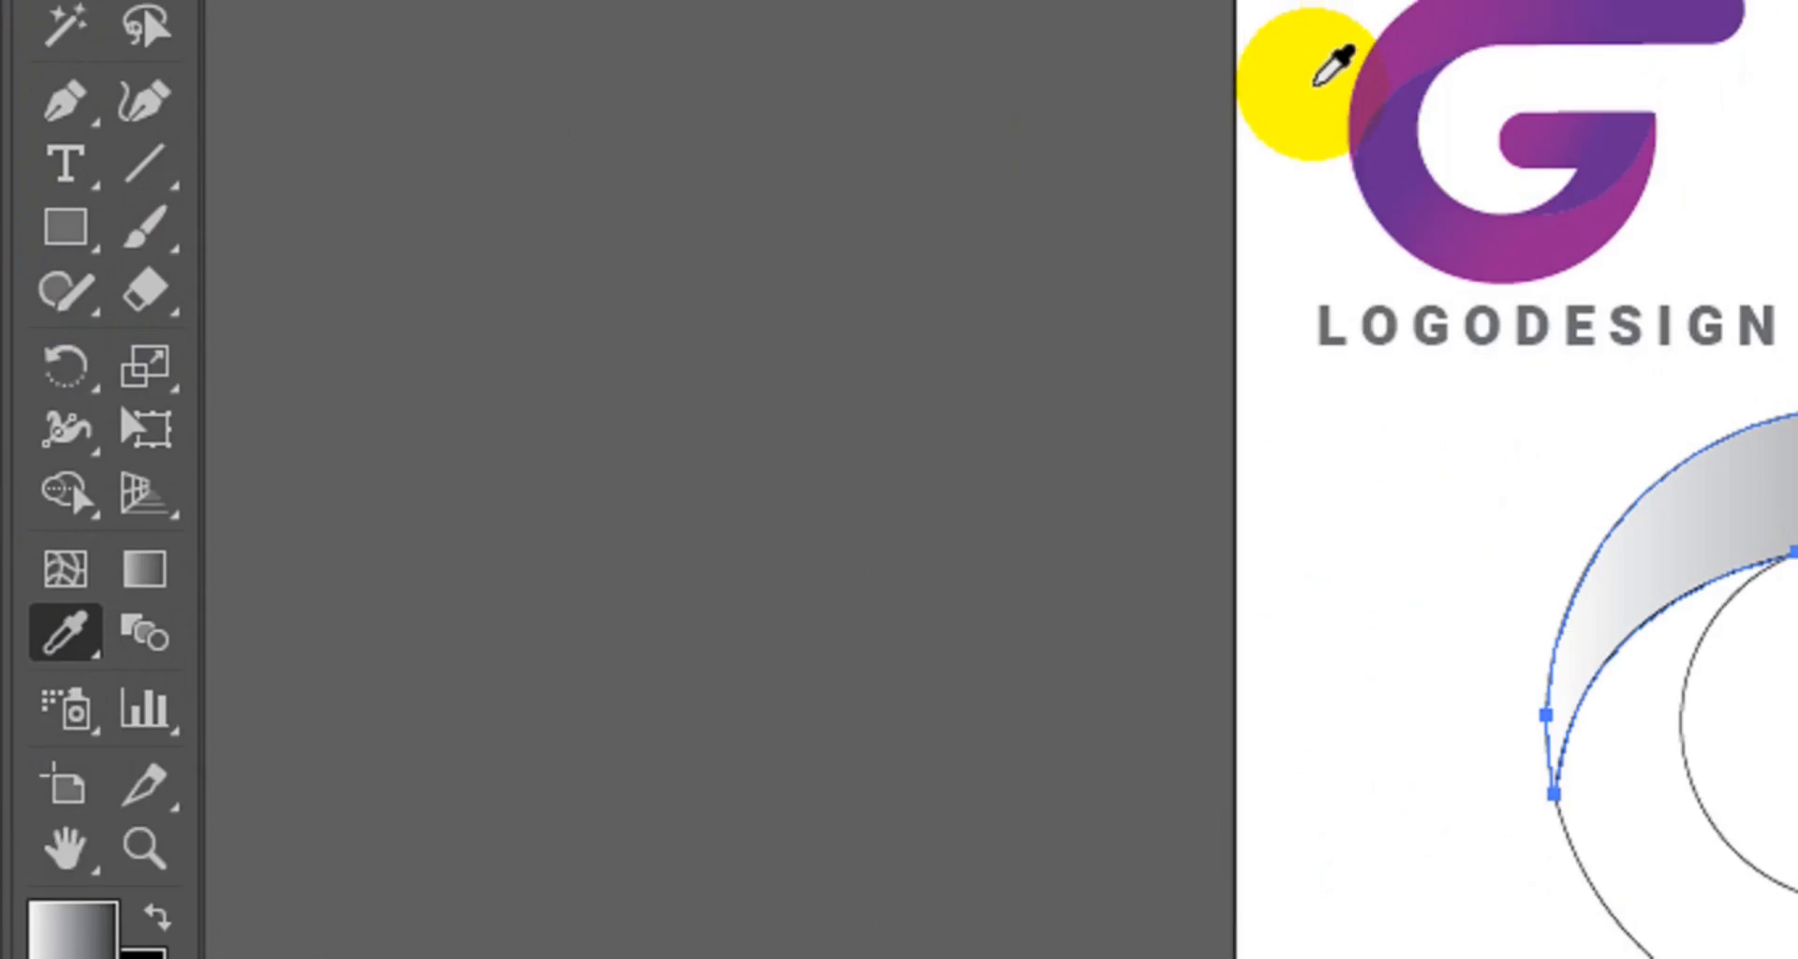
{"action": "left_click", "coordinate": [1421, 70]}
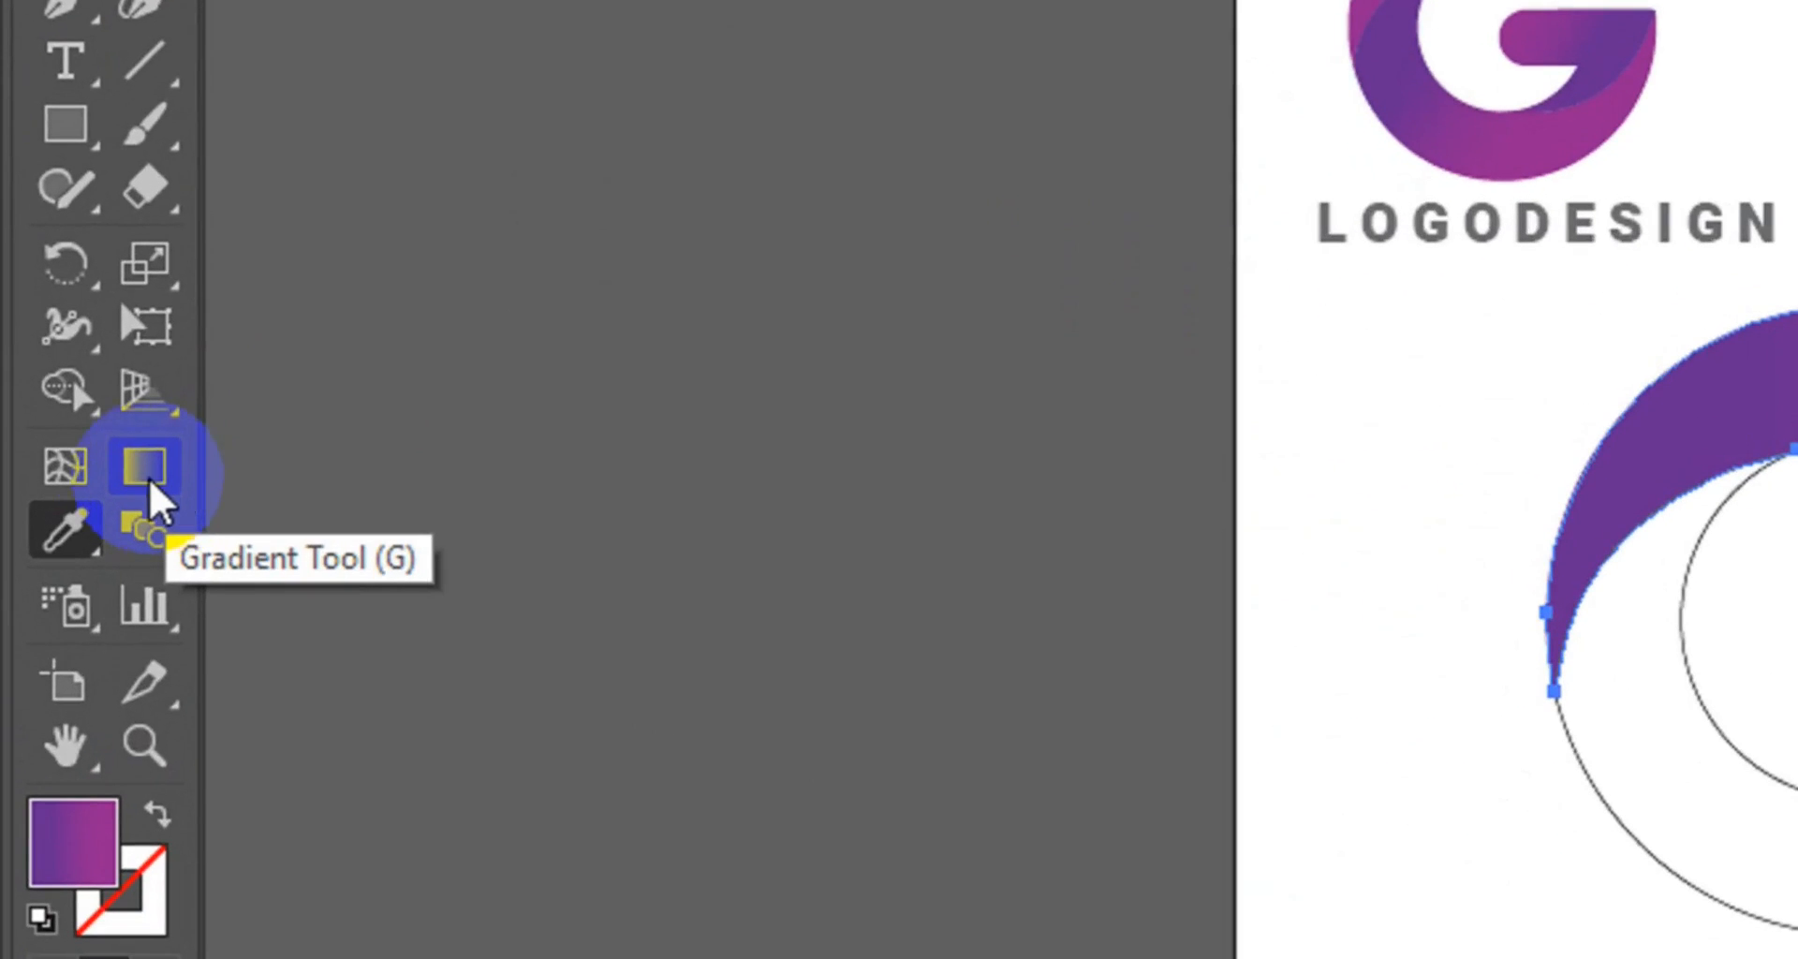
{"action": "left_click", "coordinate": [152, 480]}
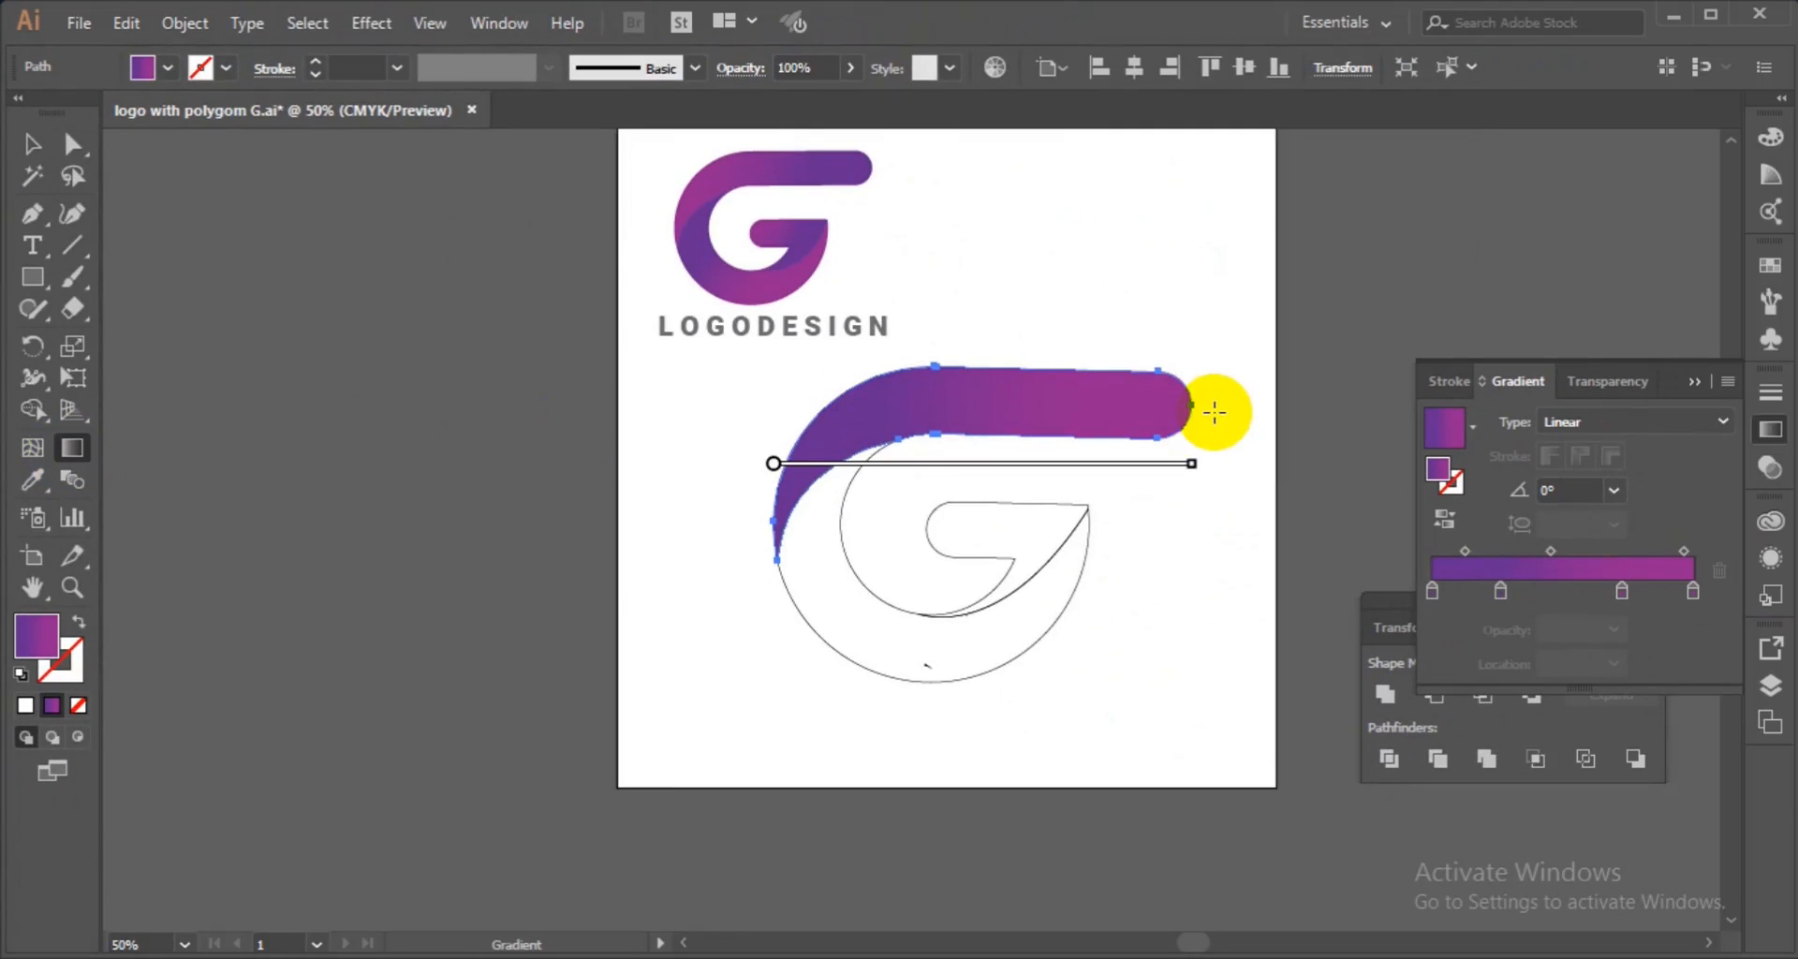
{"action": "left_click_drag", "start_coordinate": [1168, 412], "coordinate": [677, 494]}
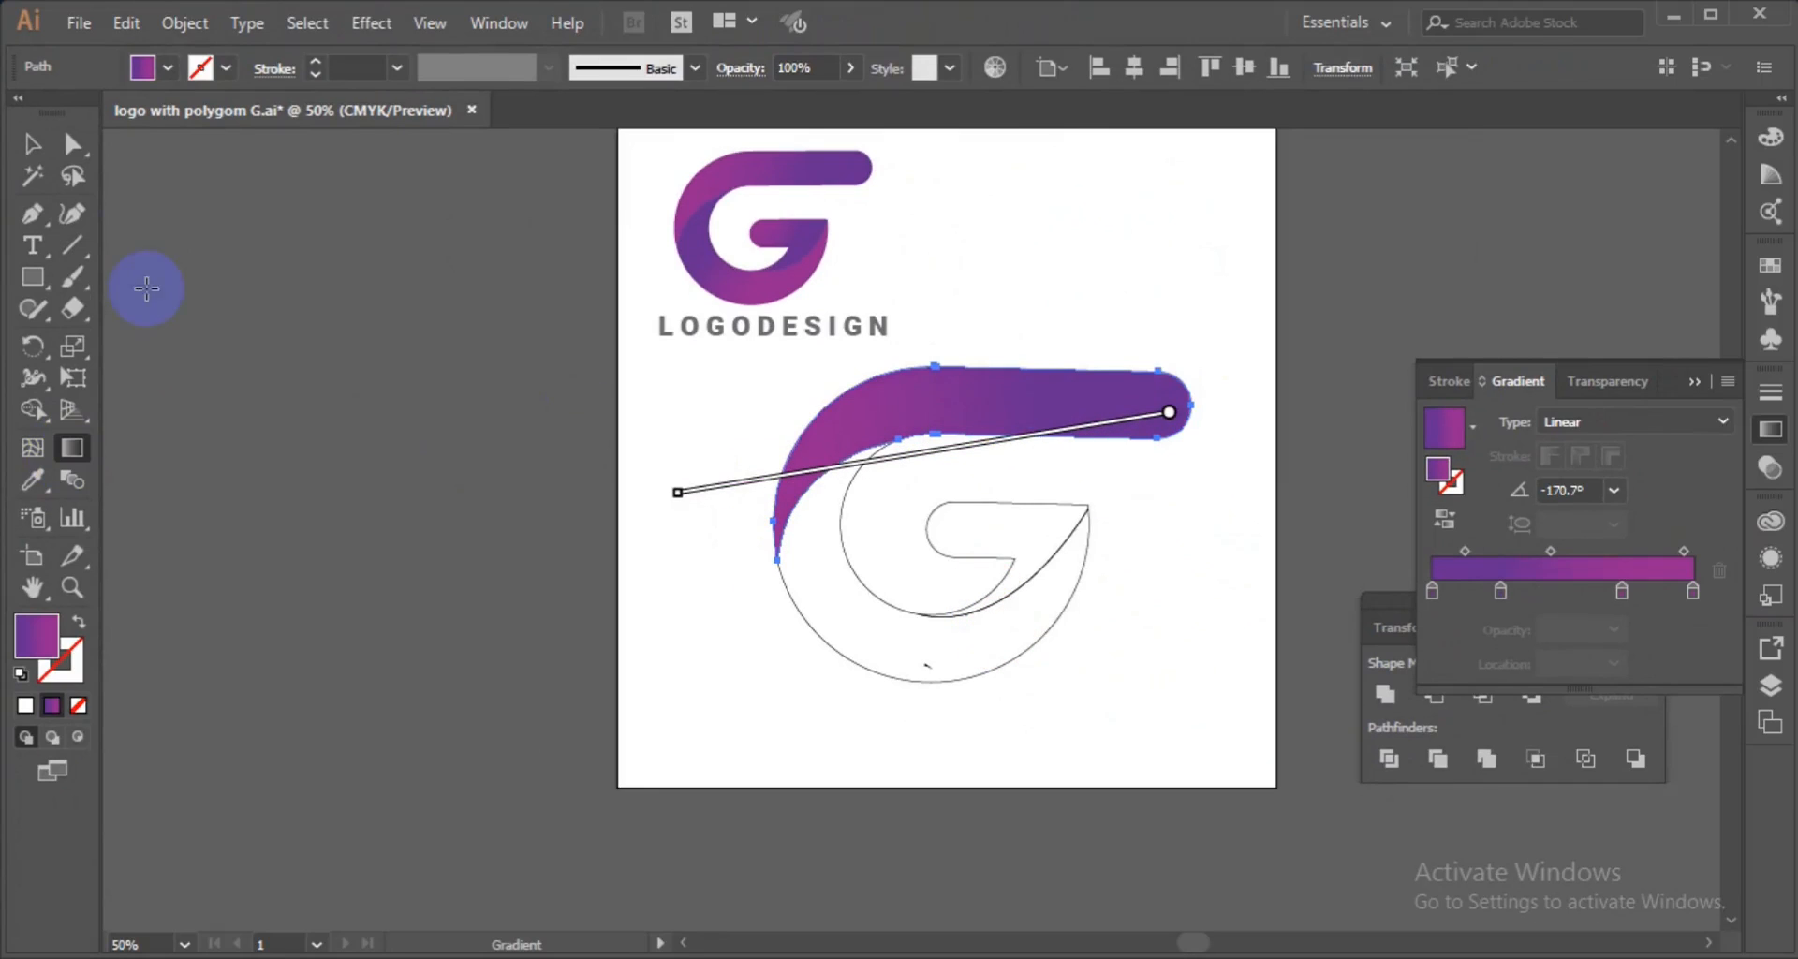
Apply the same purple gradient fill to the lower hook piece of the G.
{"action": "left_click", "coordinate": [33, 146]}
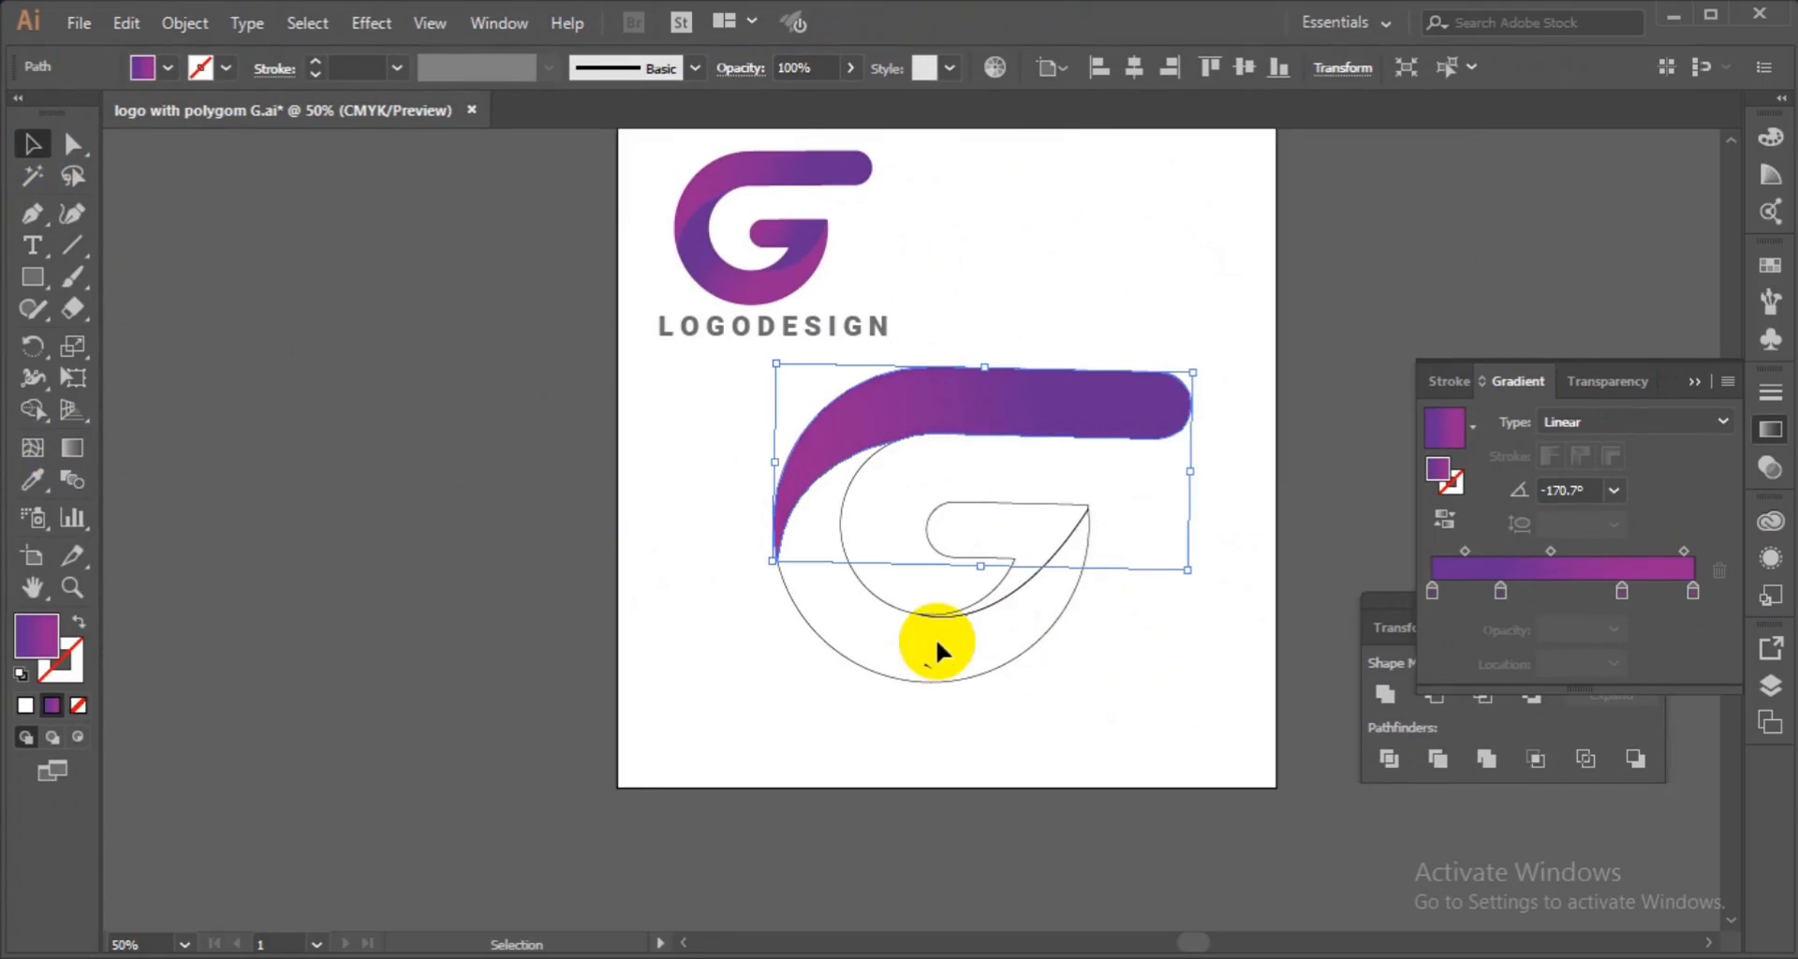
{"action": "left_click", "coordinate": [882, 666]}
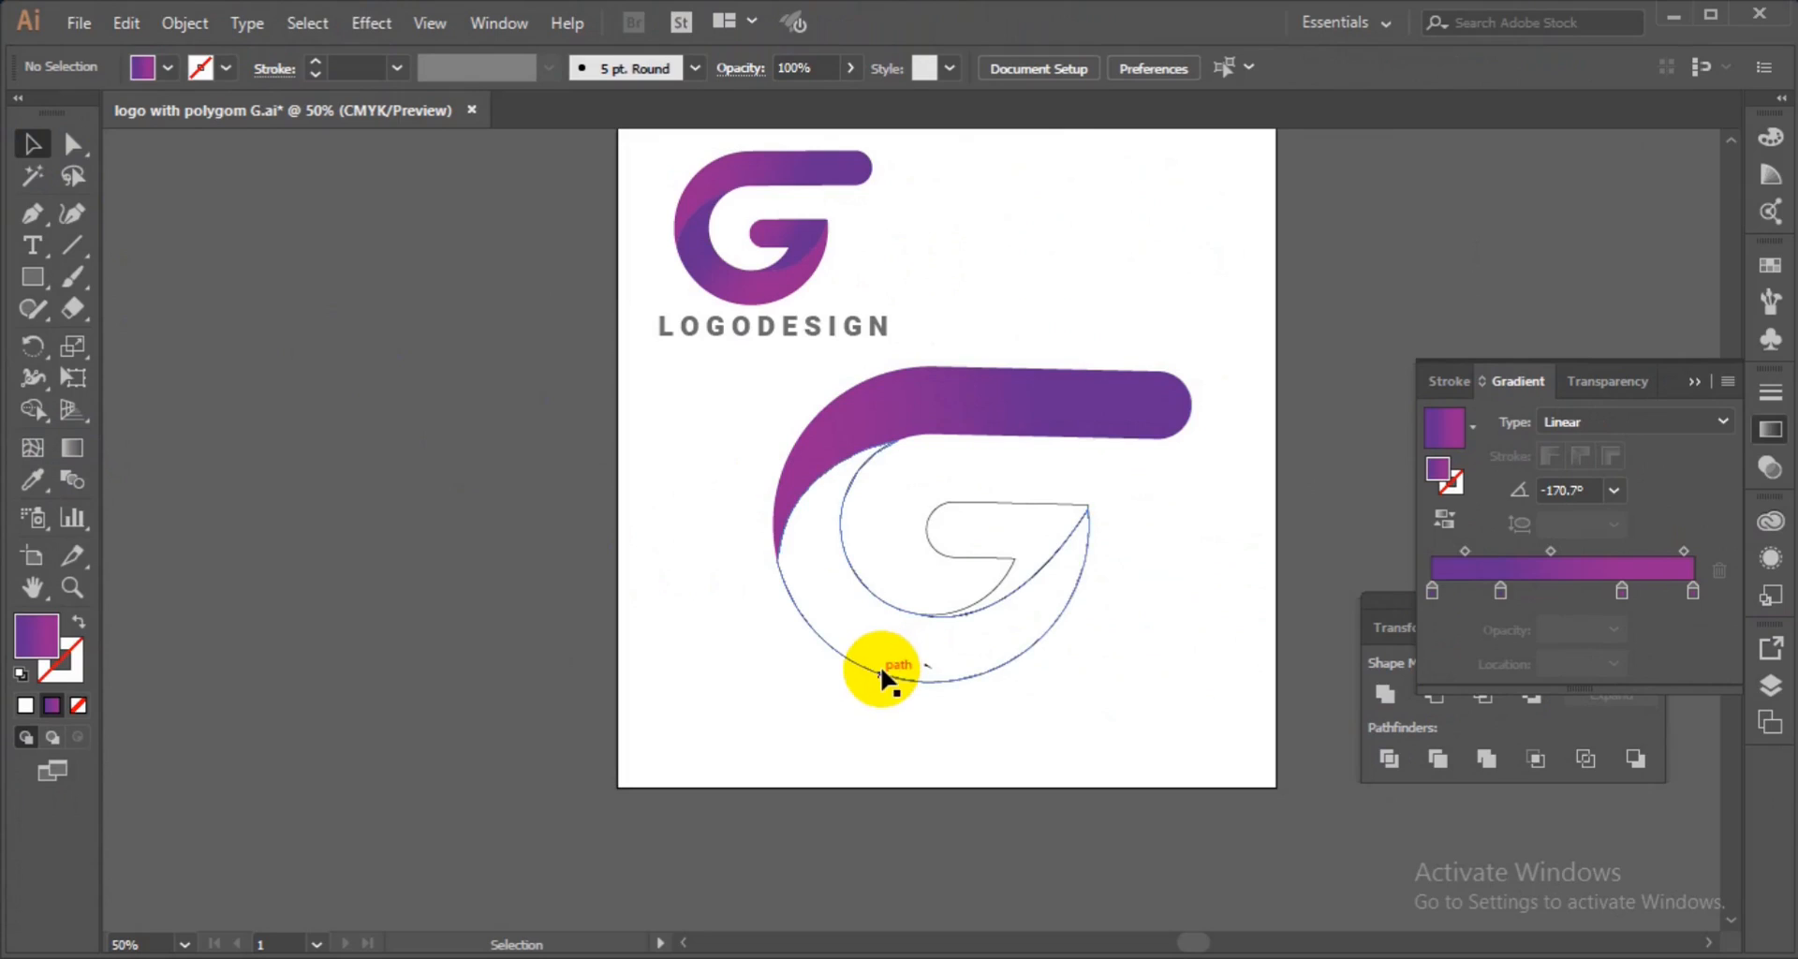
{"action": "left_click", "coordinate": [882, 671]}
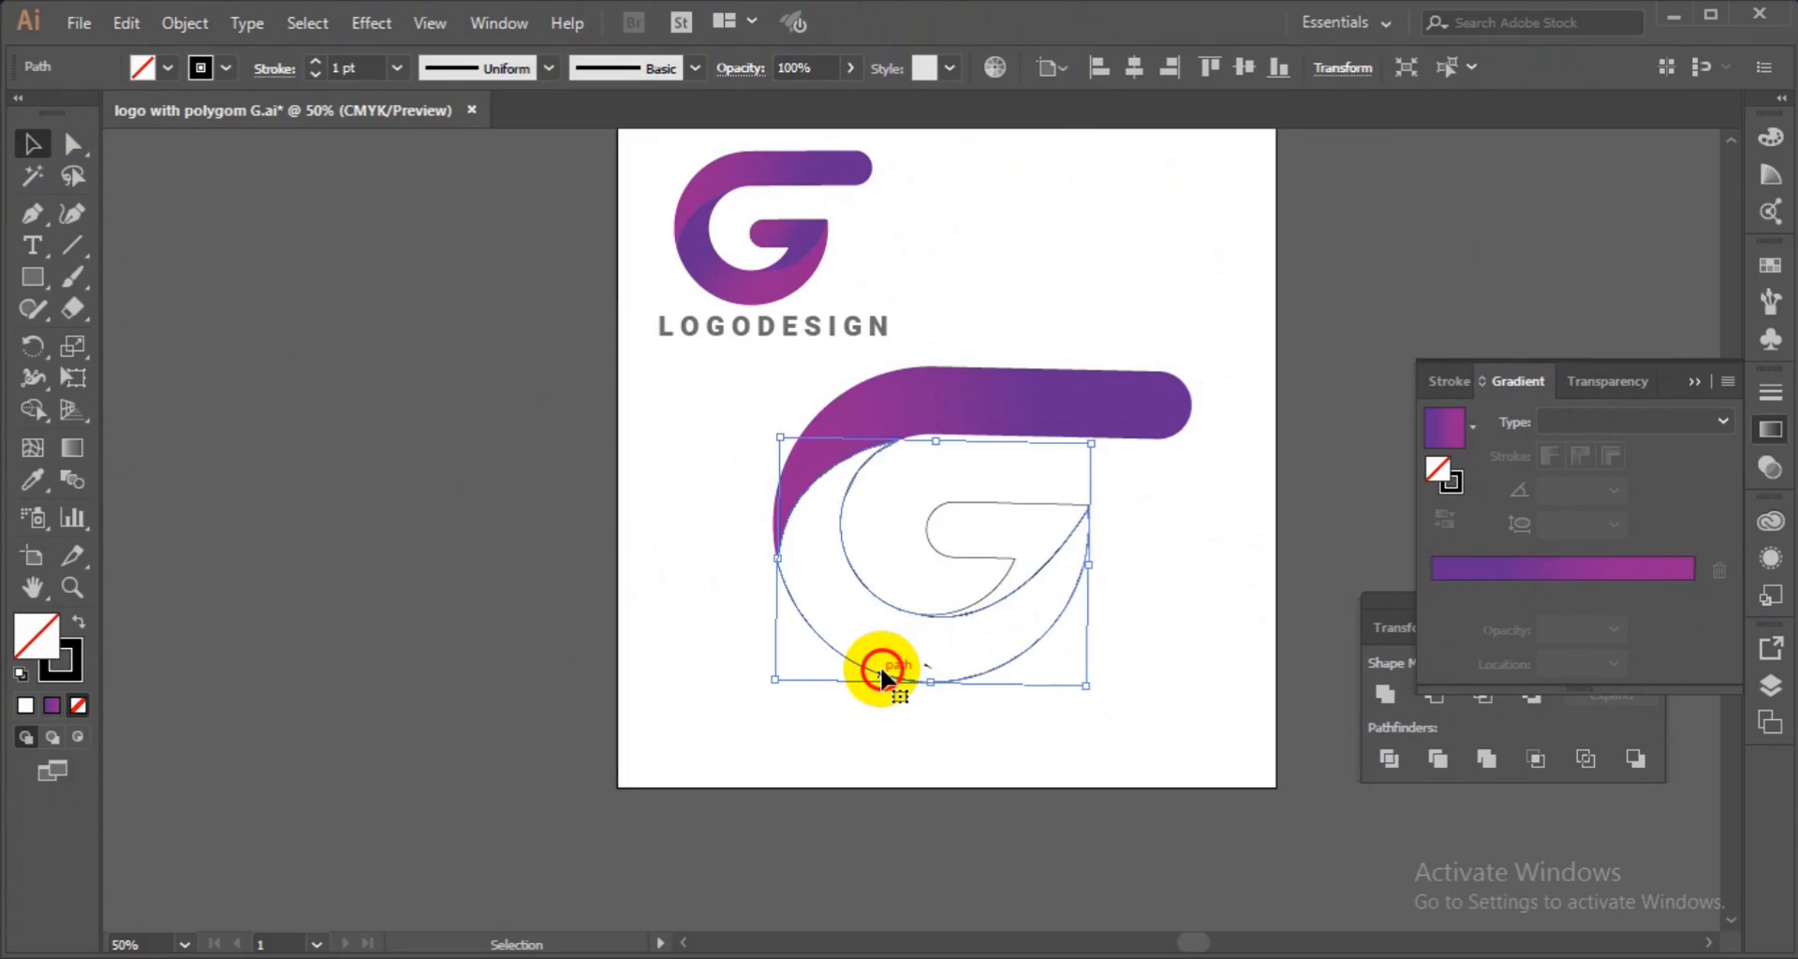
{"action": "left_click", "coordinate": [62, 710]}
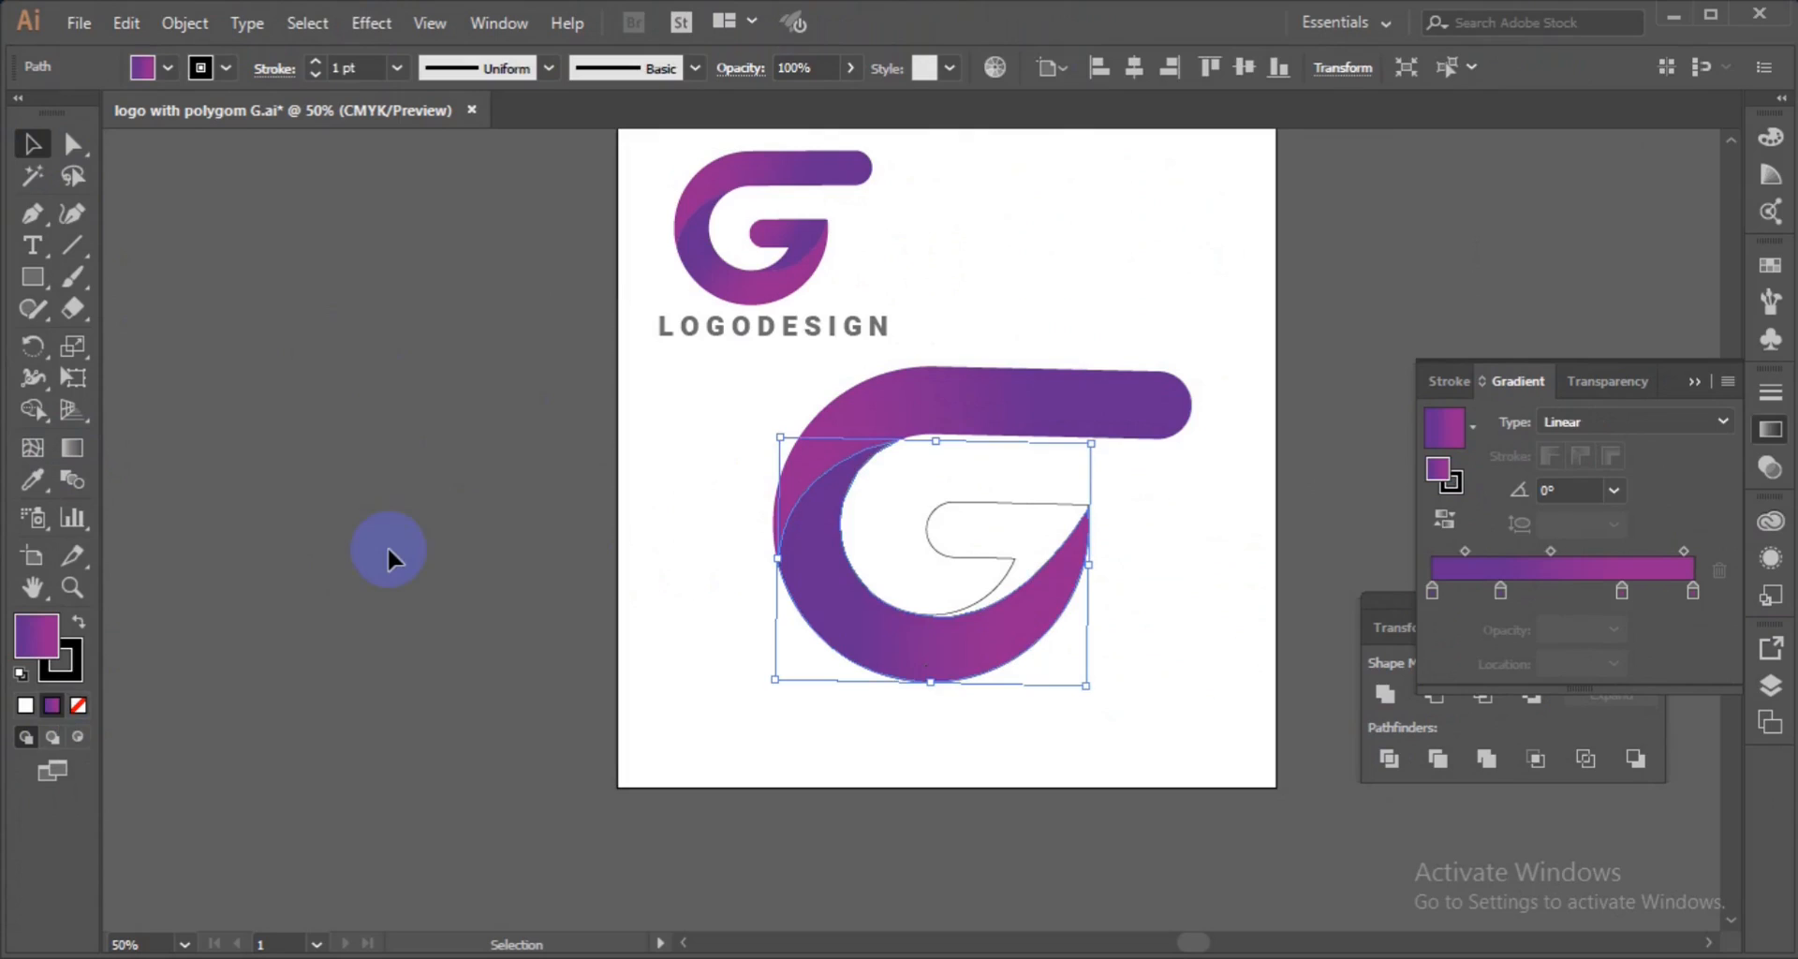
Apply the purple gradient fill to the inner tail piece of the G.
{"action": "left_click", "coordinate": [975, 530]}
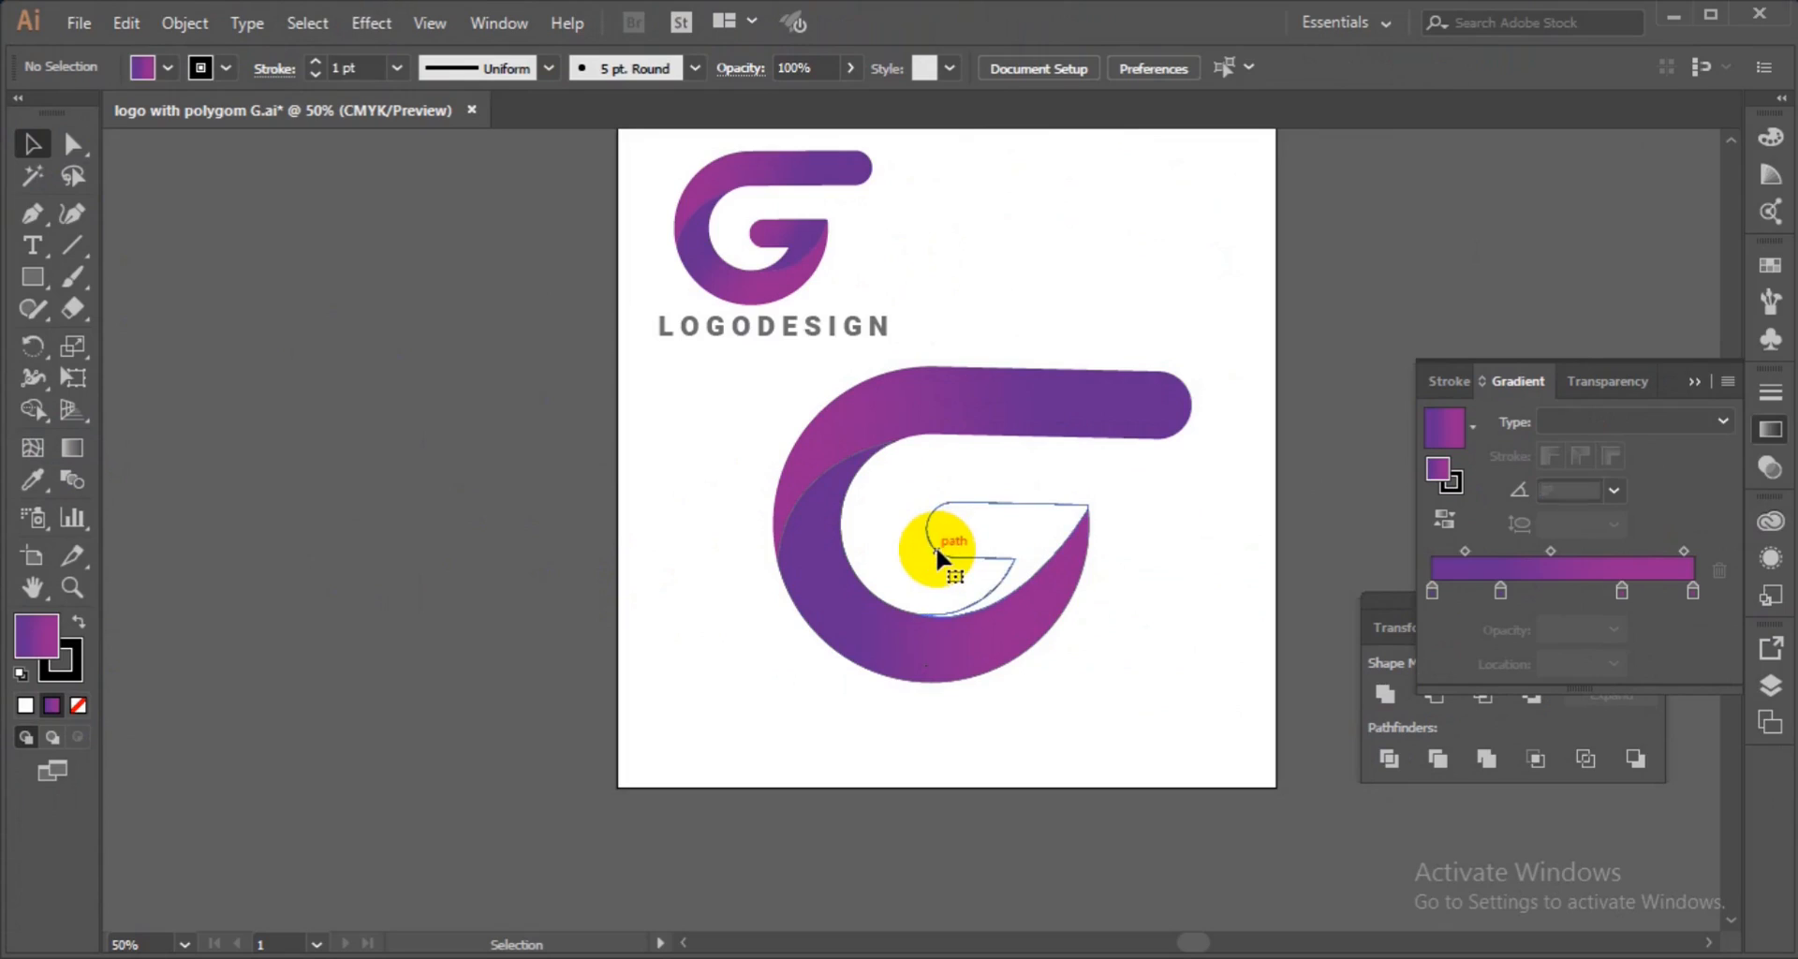
{"action": "left_click", "coordinate": [936, 547]}
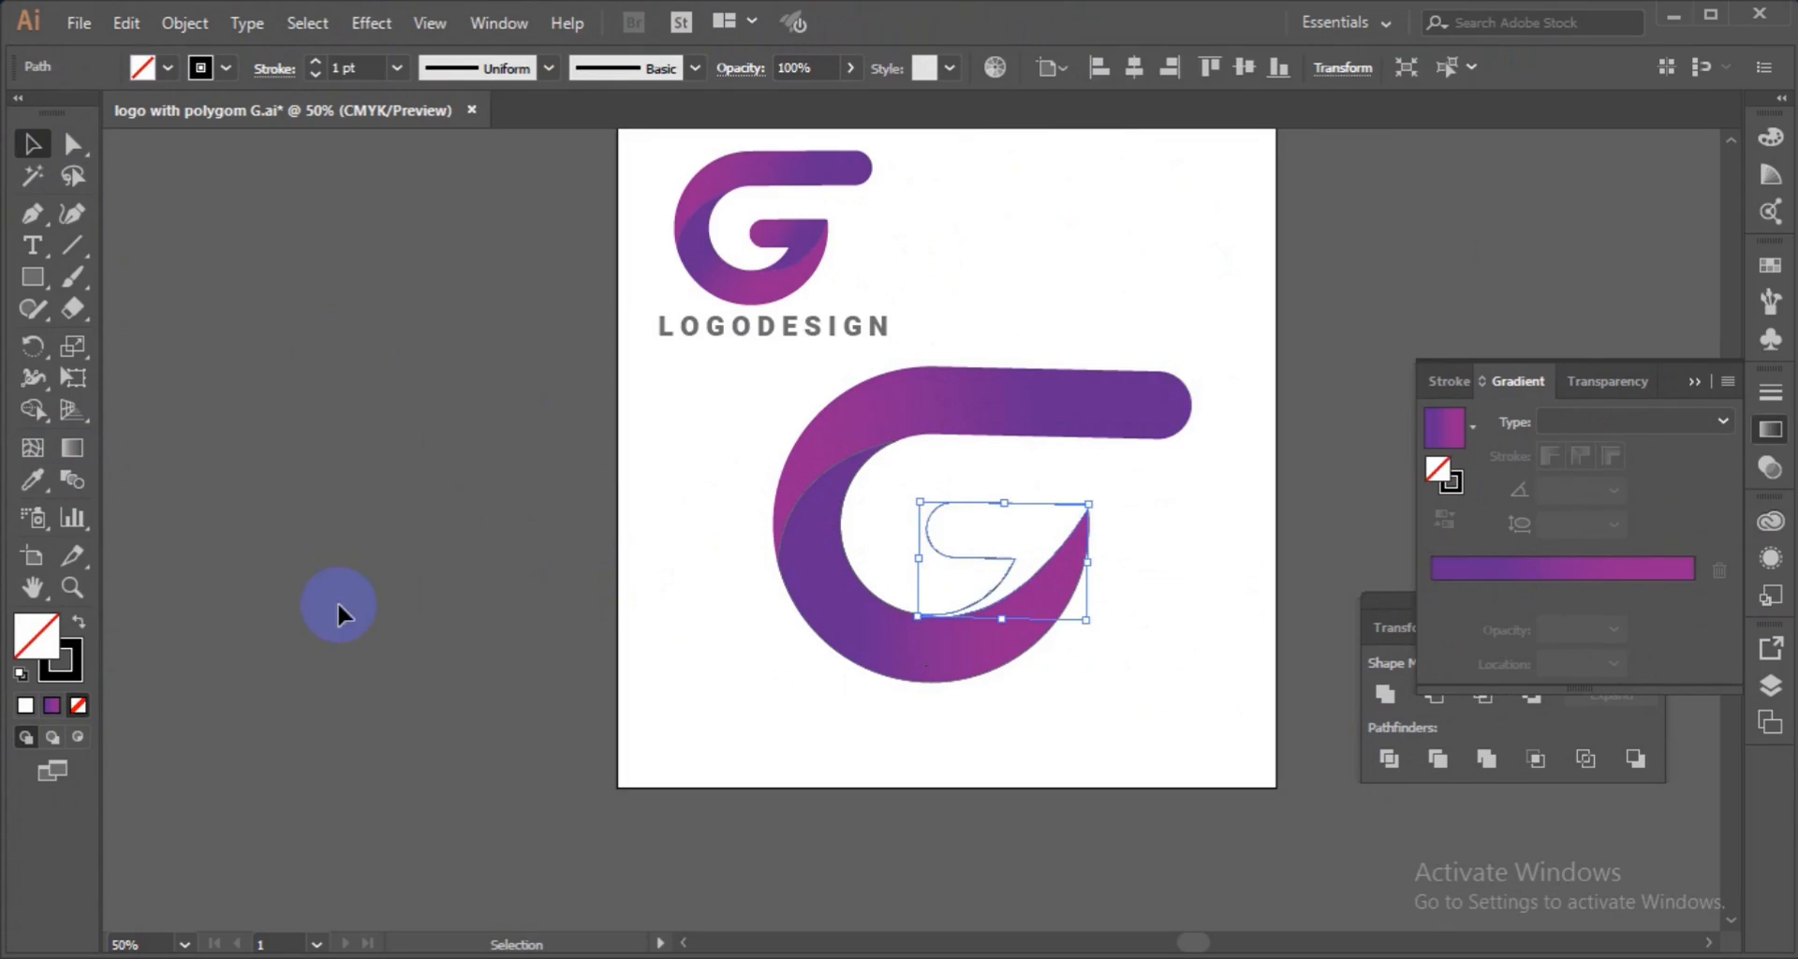
{"action": "left_click", "coordinate": [53, 713]}
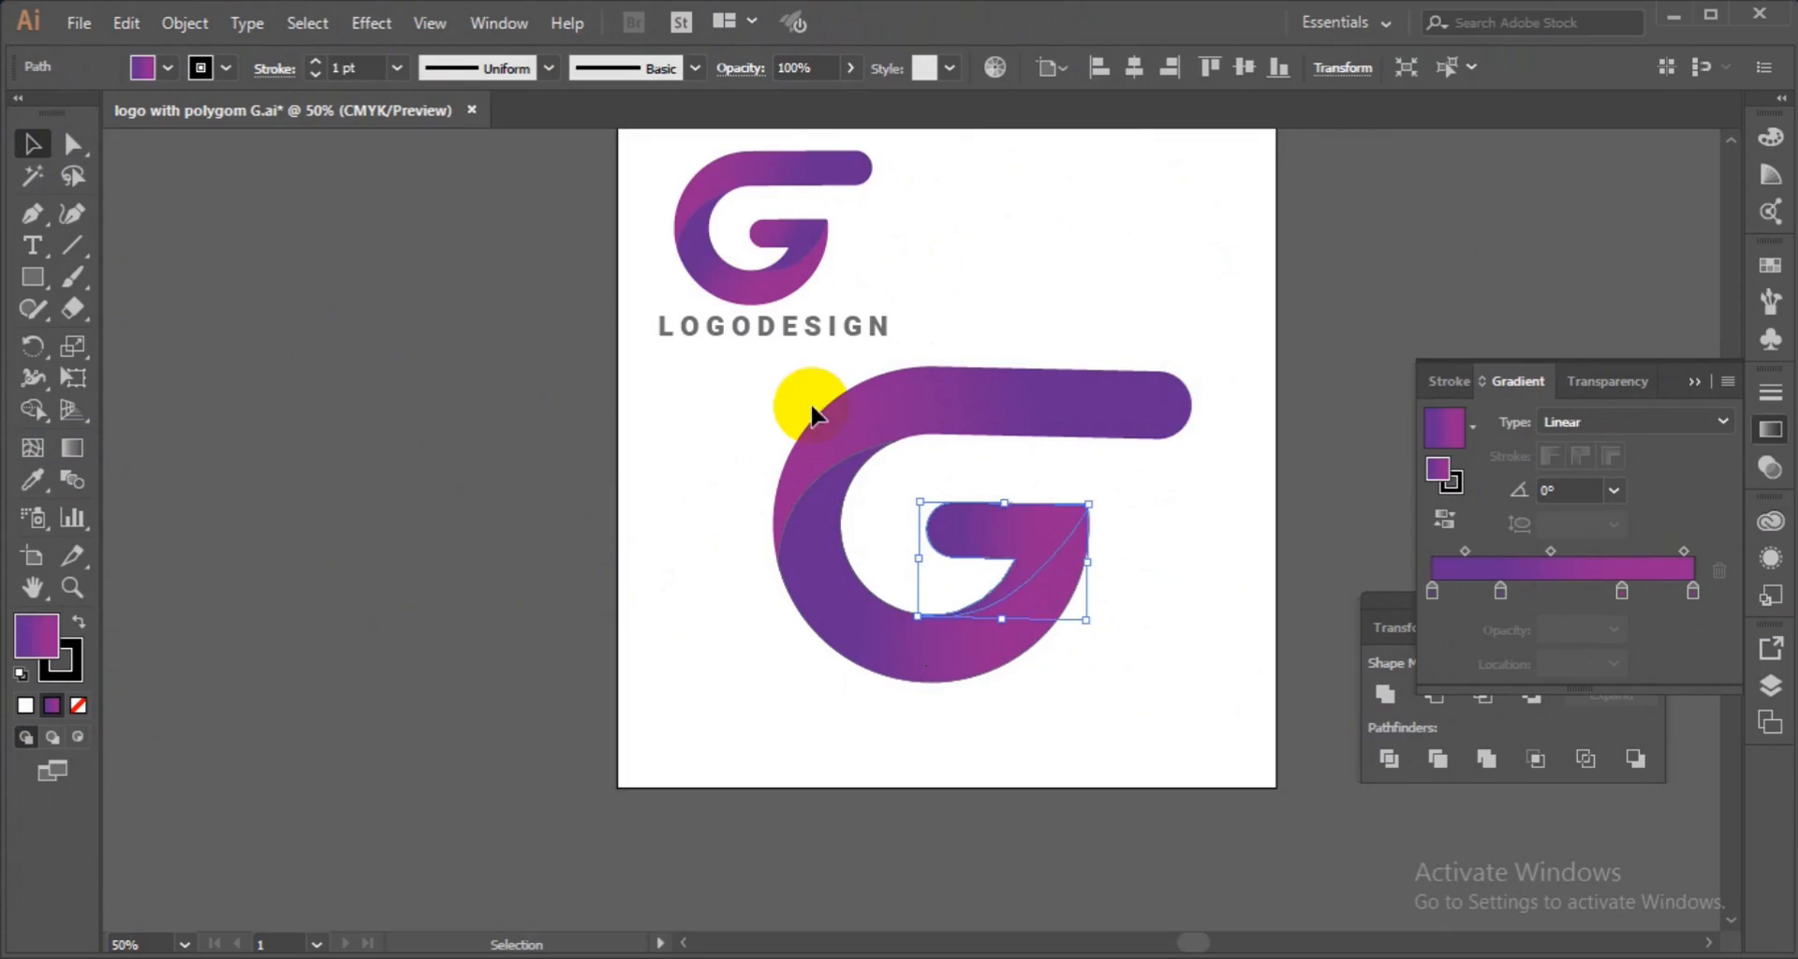
Select all three gradient-filled pieces of the G and group them.
{"action": "left_click", "coordinate": [846, 598], "text": "shift"}
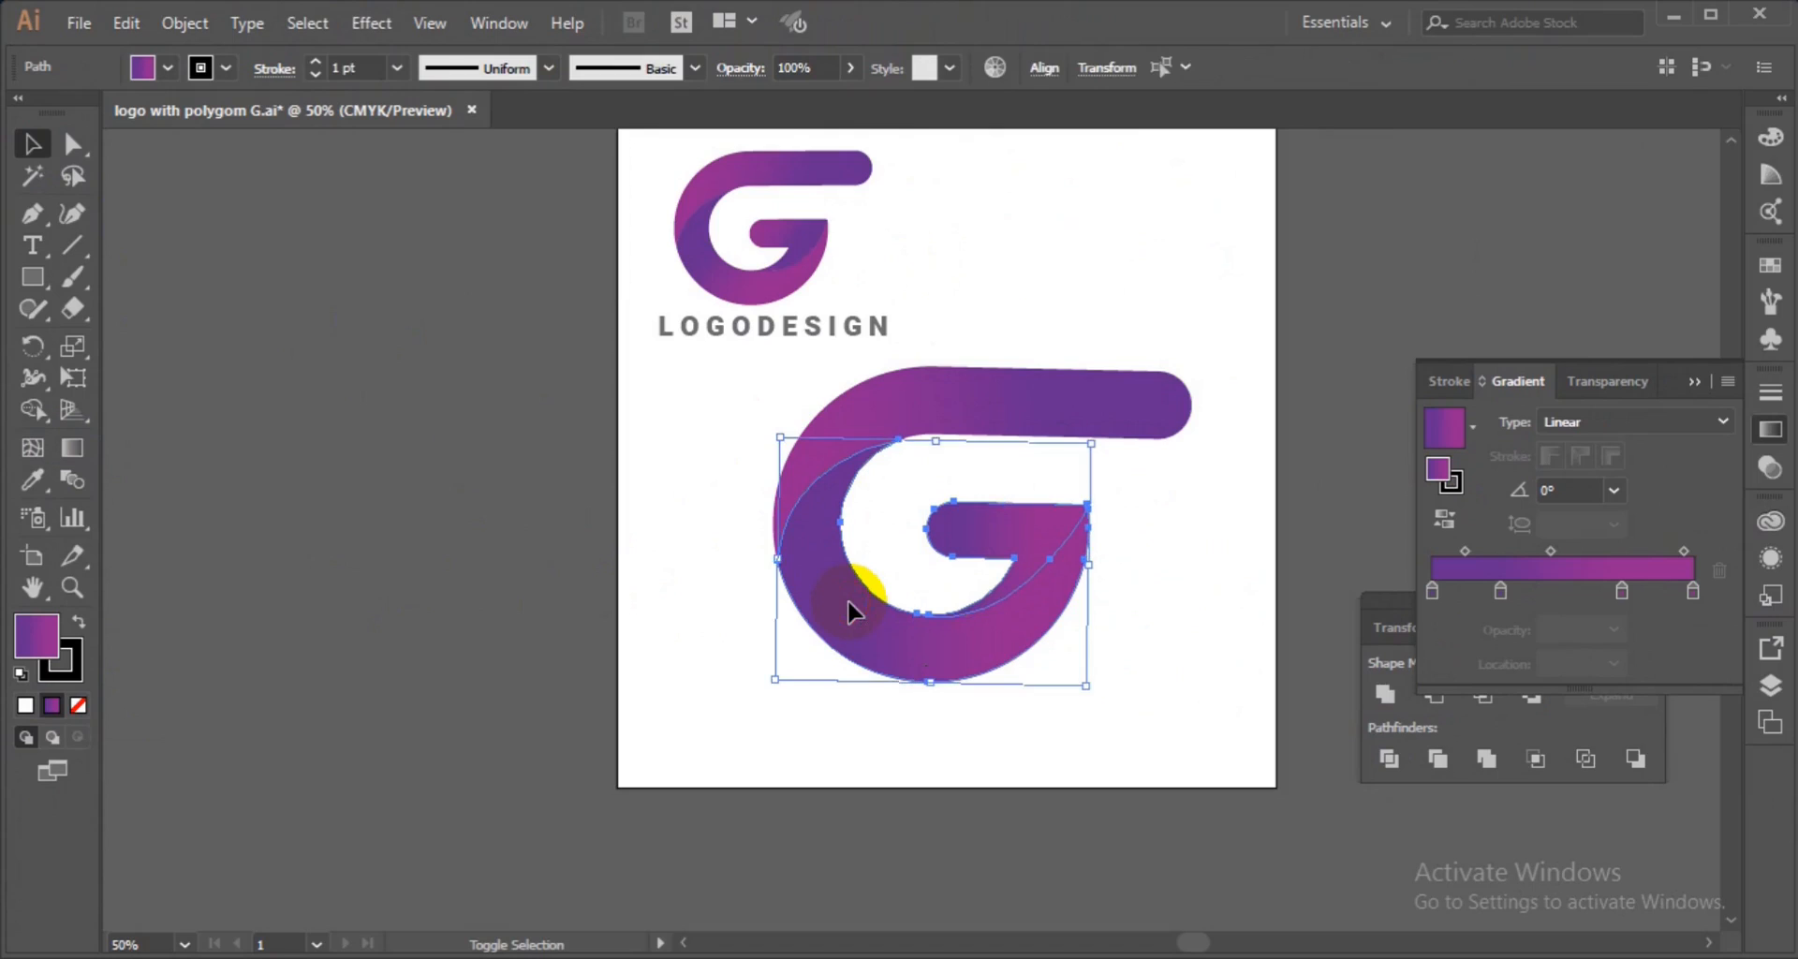
{"action": "left_click", "coordinate": [950, 384], "text": "shift"}
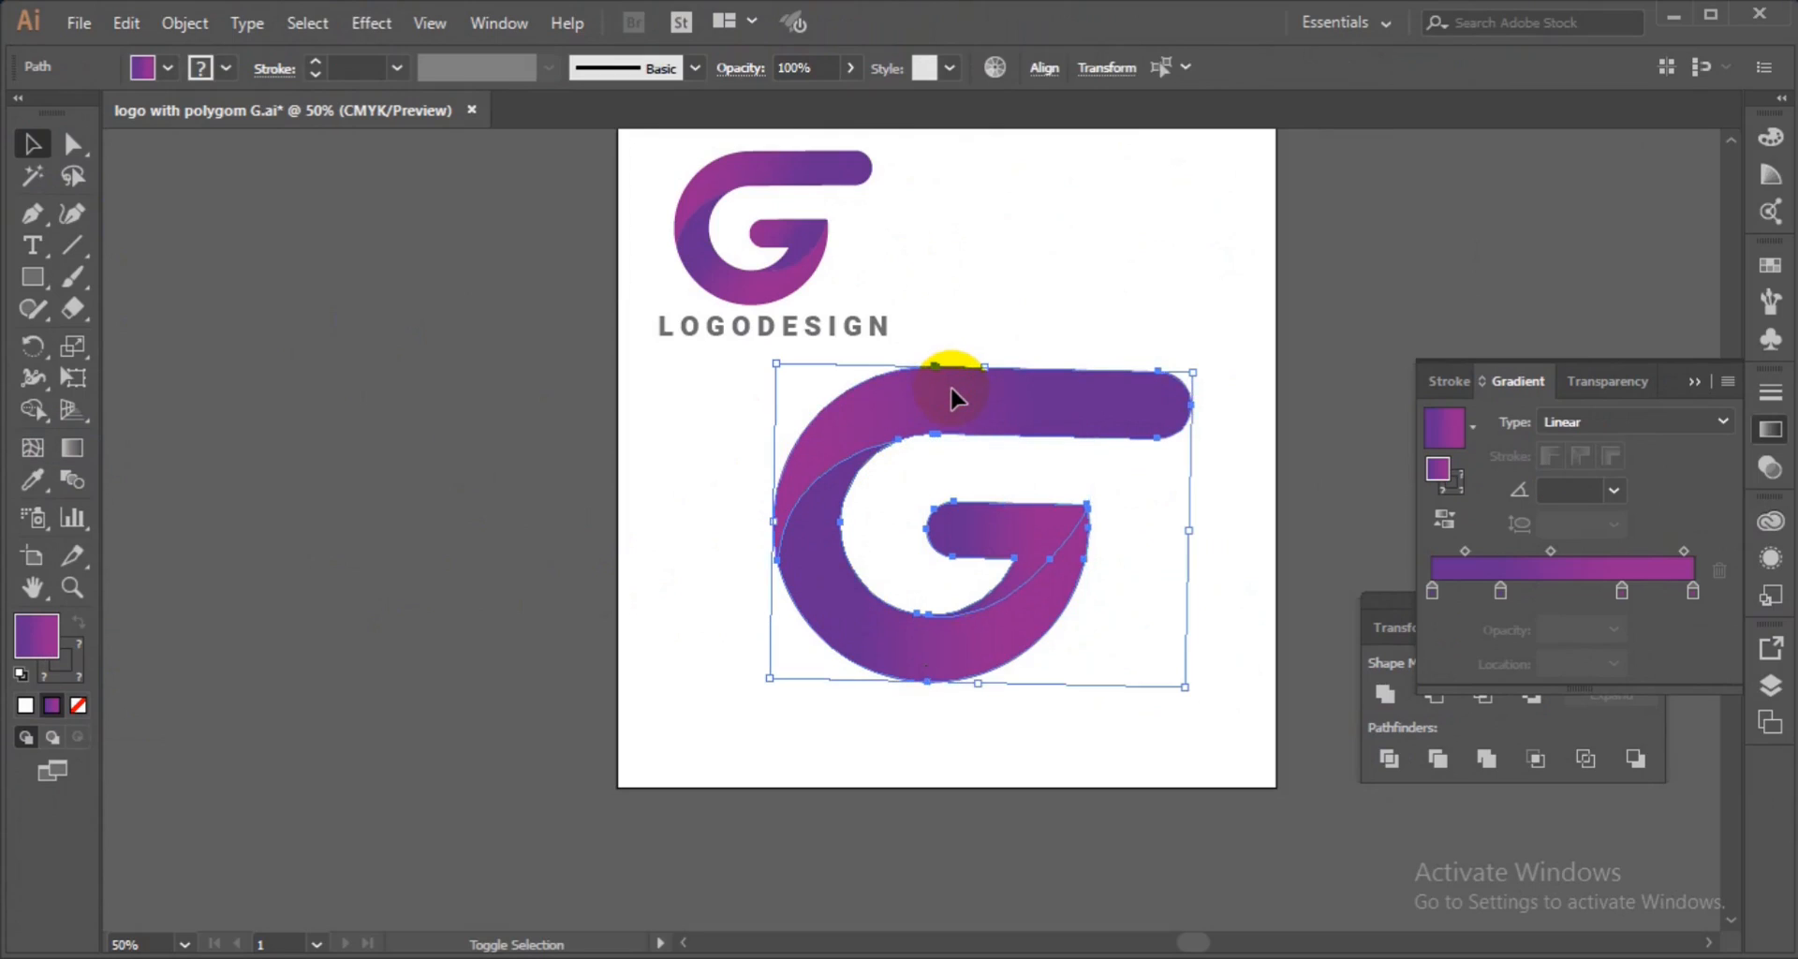
{"action": "left_click", "coordinate": [224, 68]}
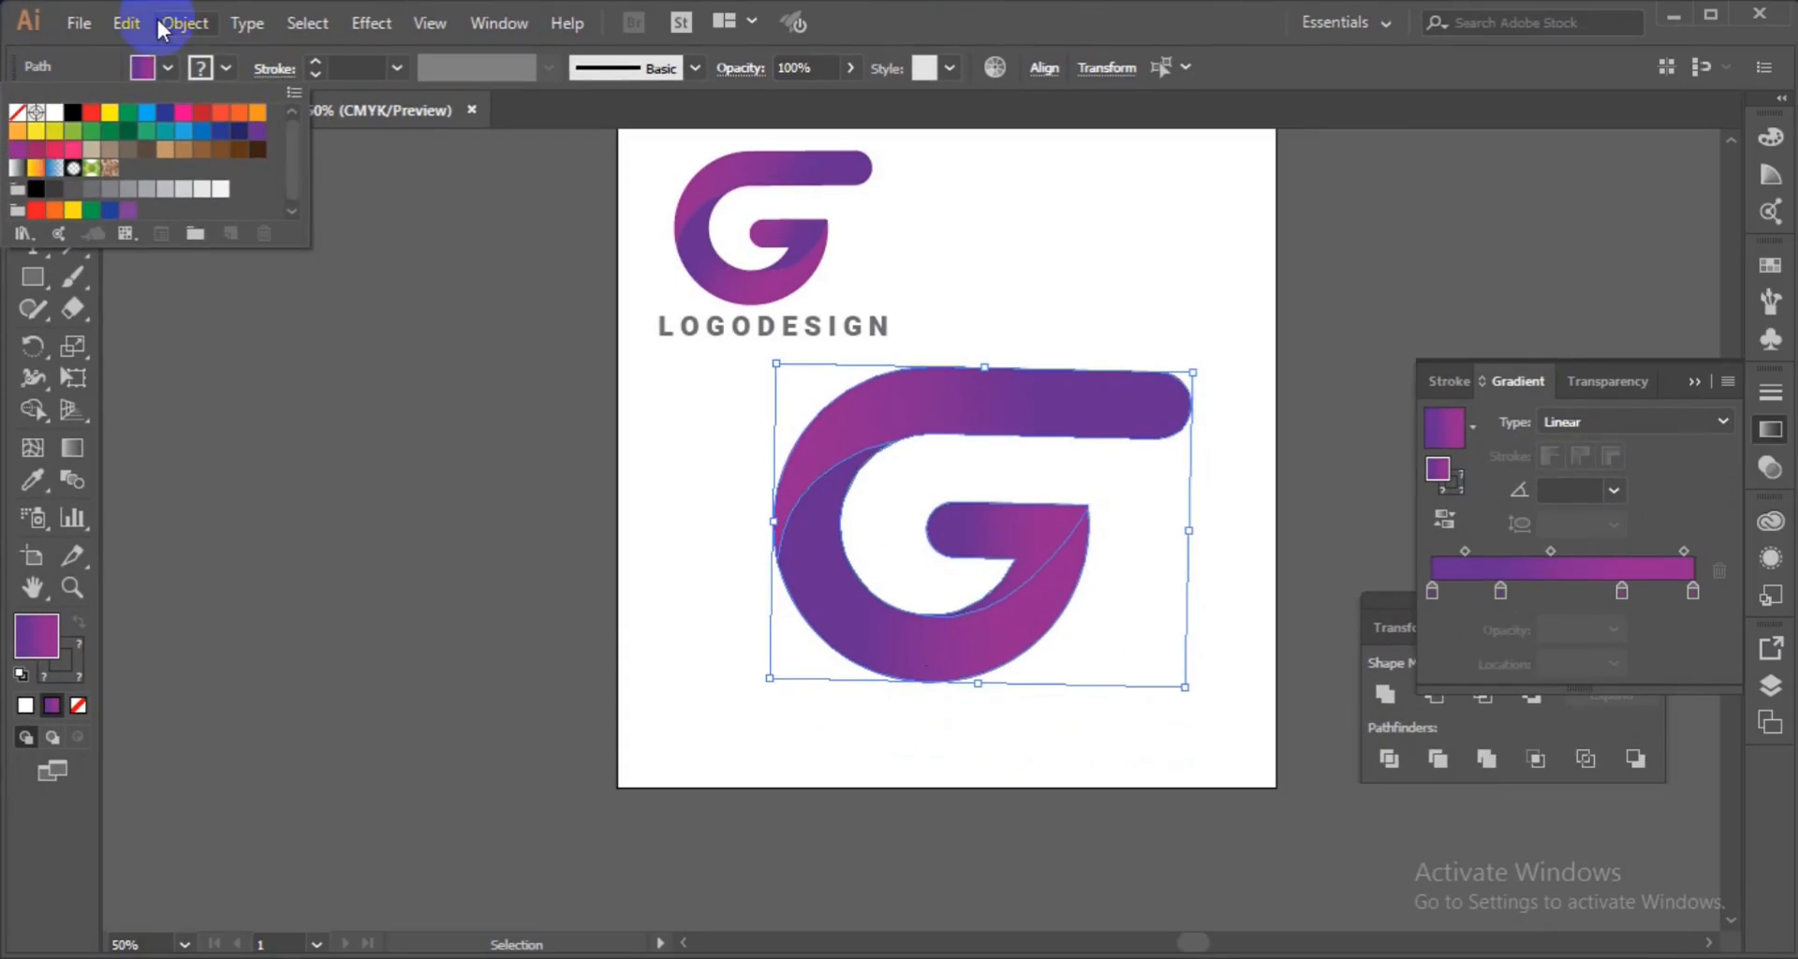
{"action": "left_click", "coordinate": [184, 23]}
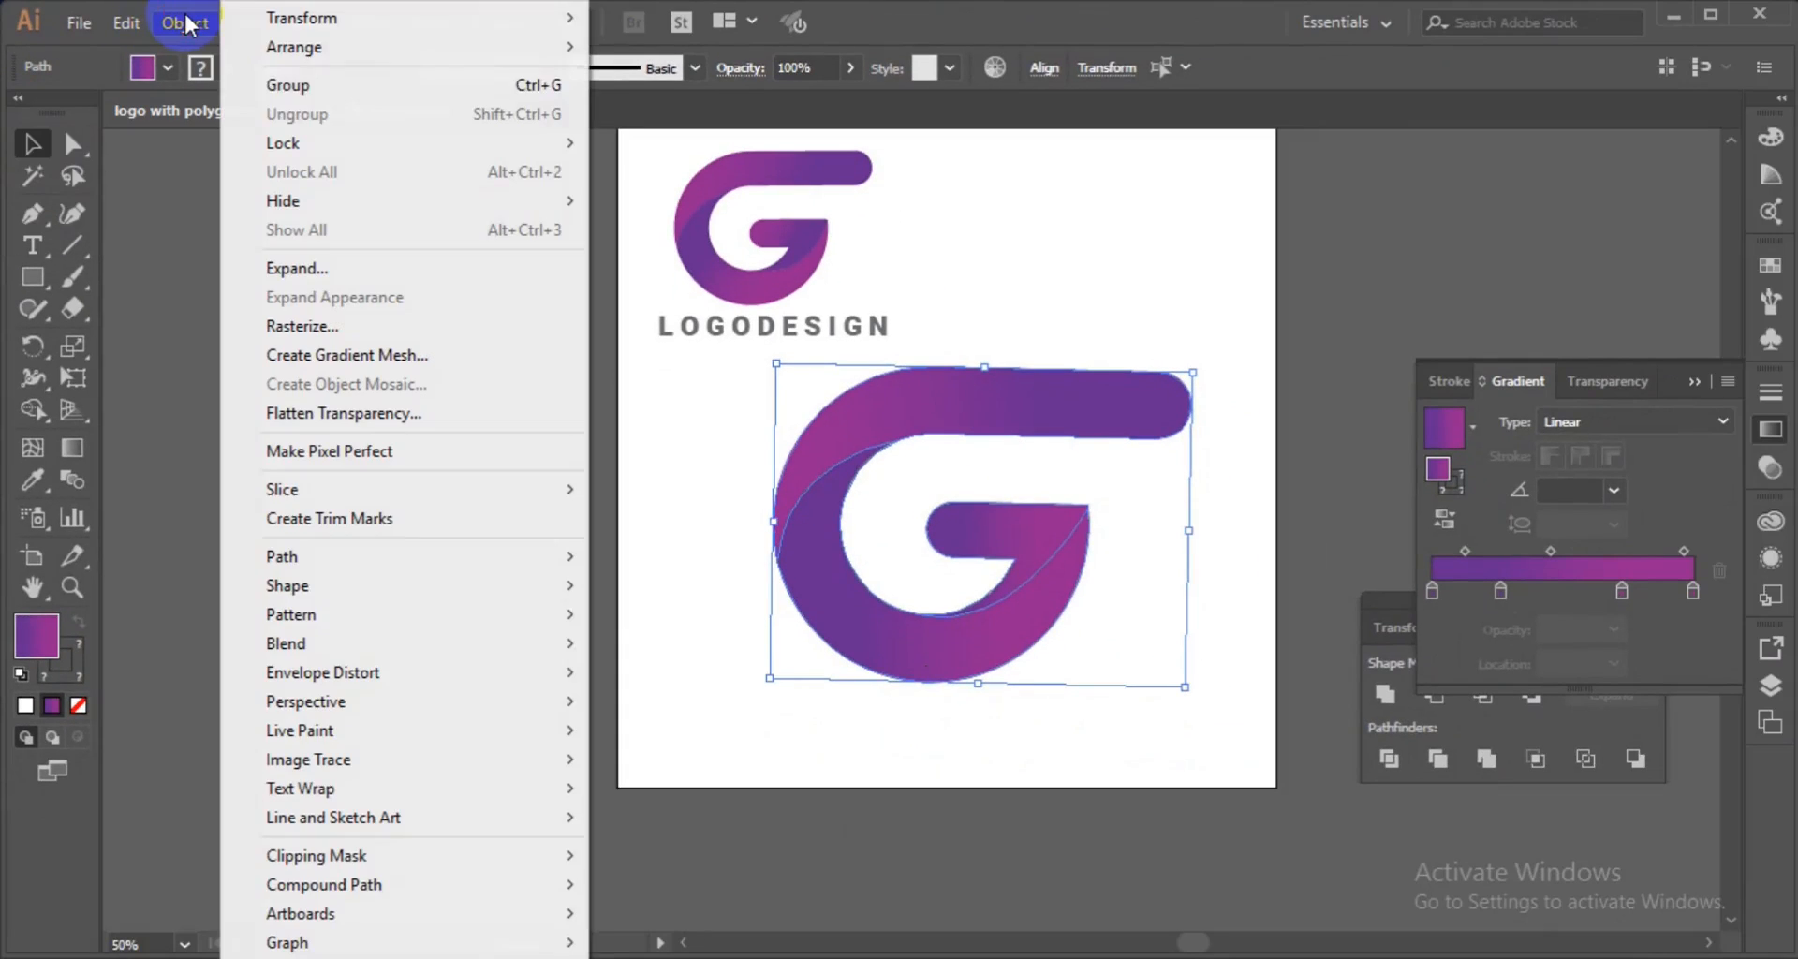
{"action": "left_click", "coordinate": [324, 95]}
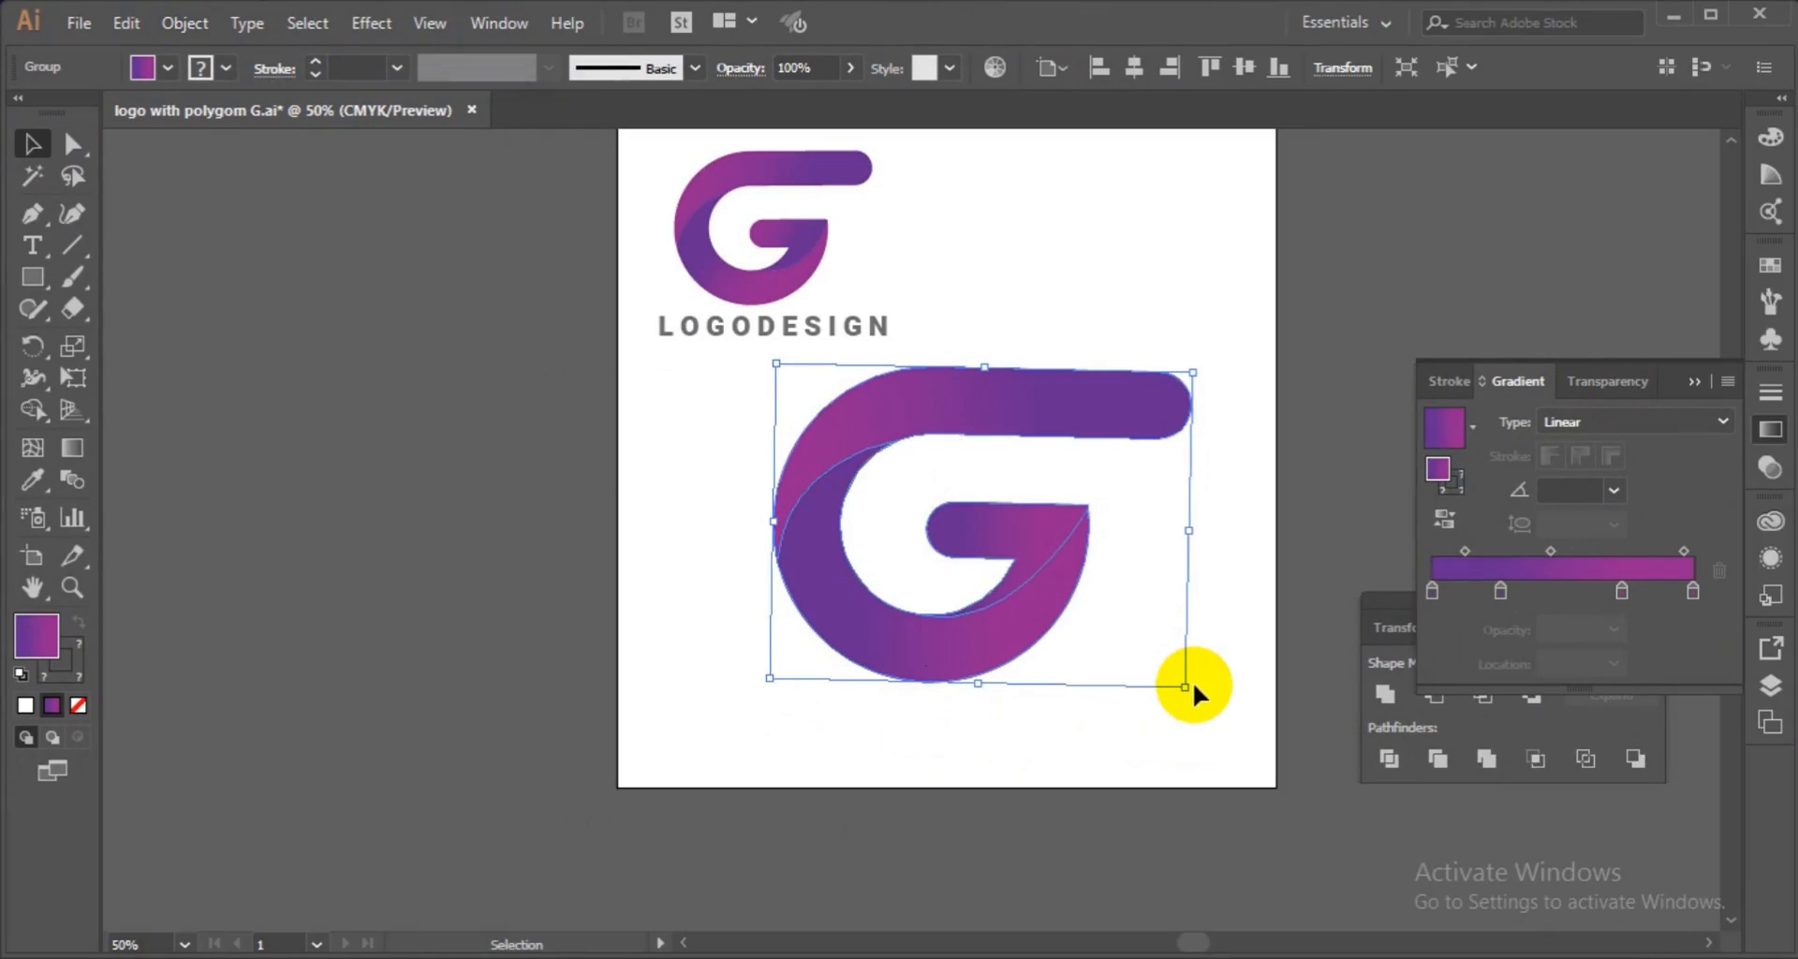
Scale the grouped G down proportionally from its corner.
{"action": "key", "text": "shift"}
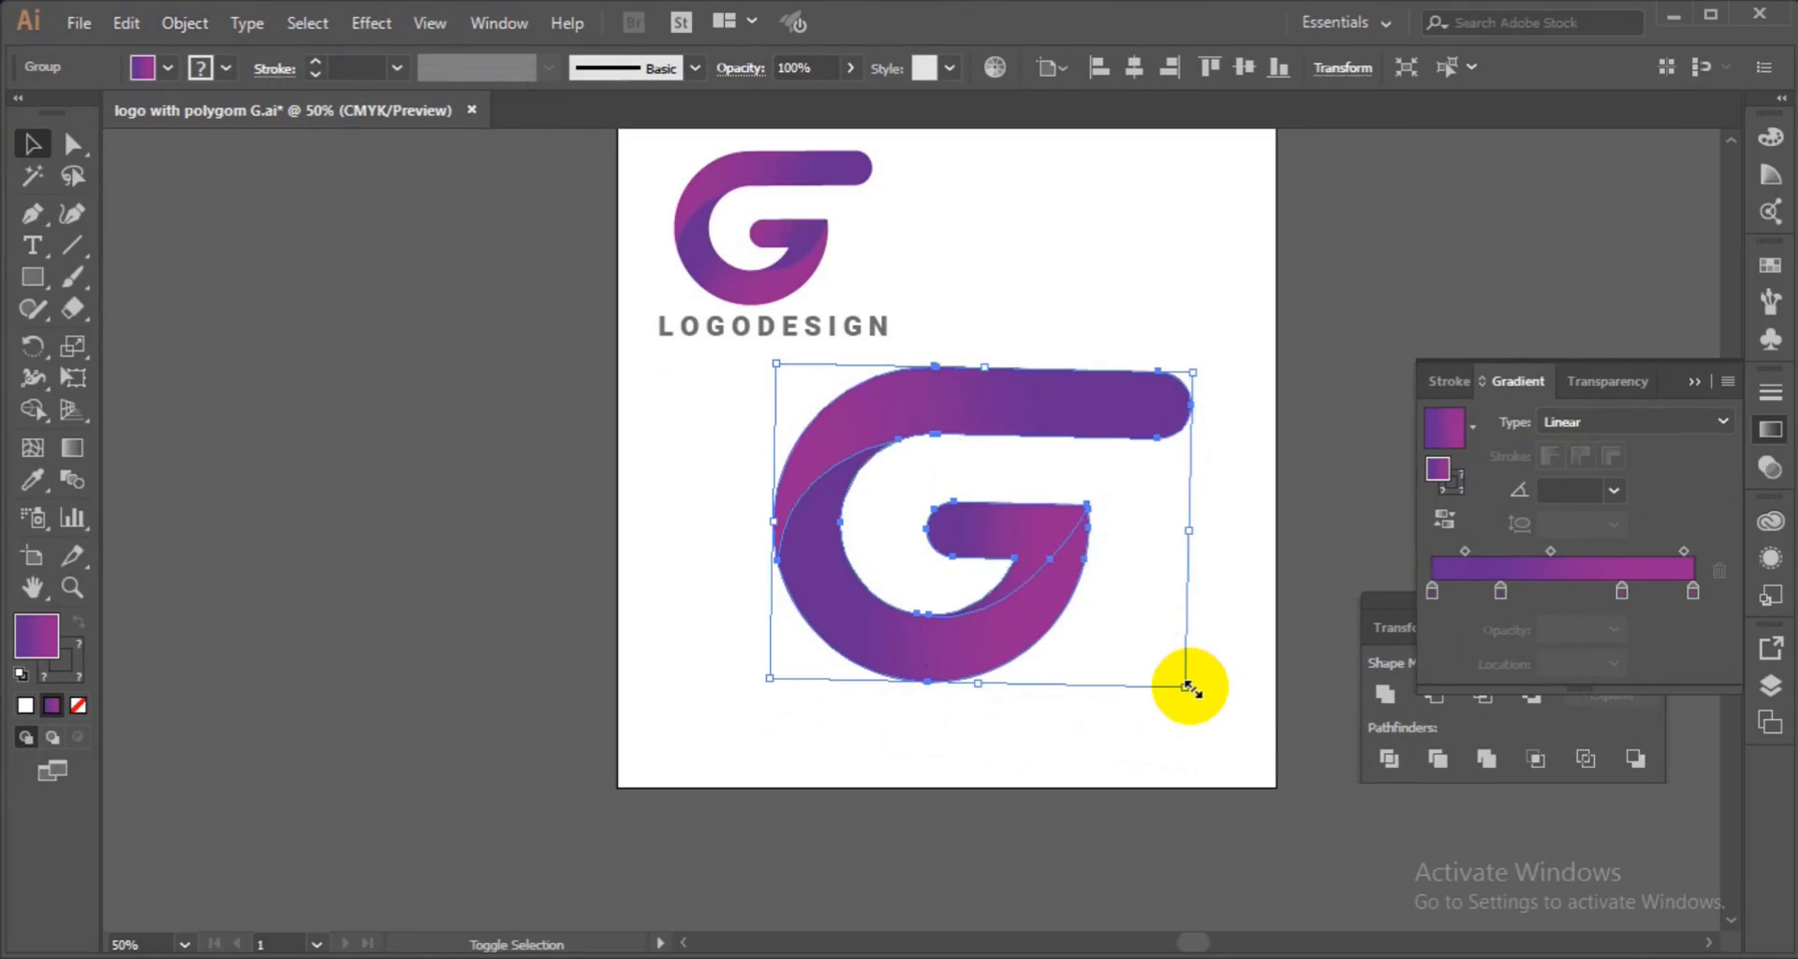
{"action": "left_click_drag", "start_coordinate": [1185, 687], "coordinate": [1134, 643]}
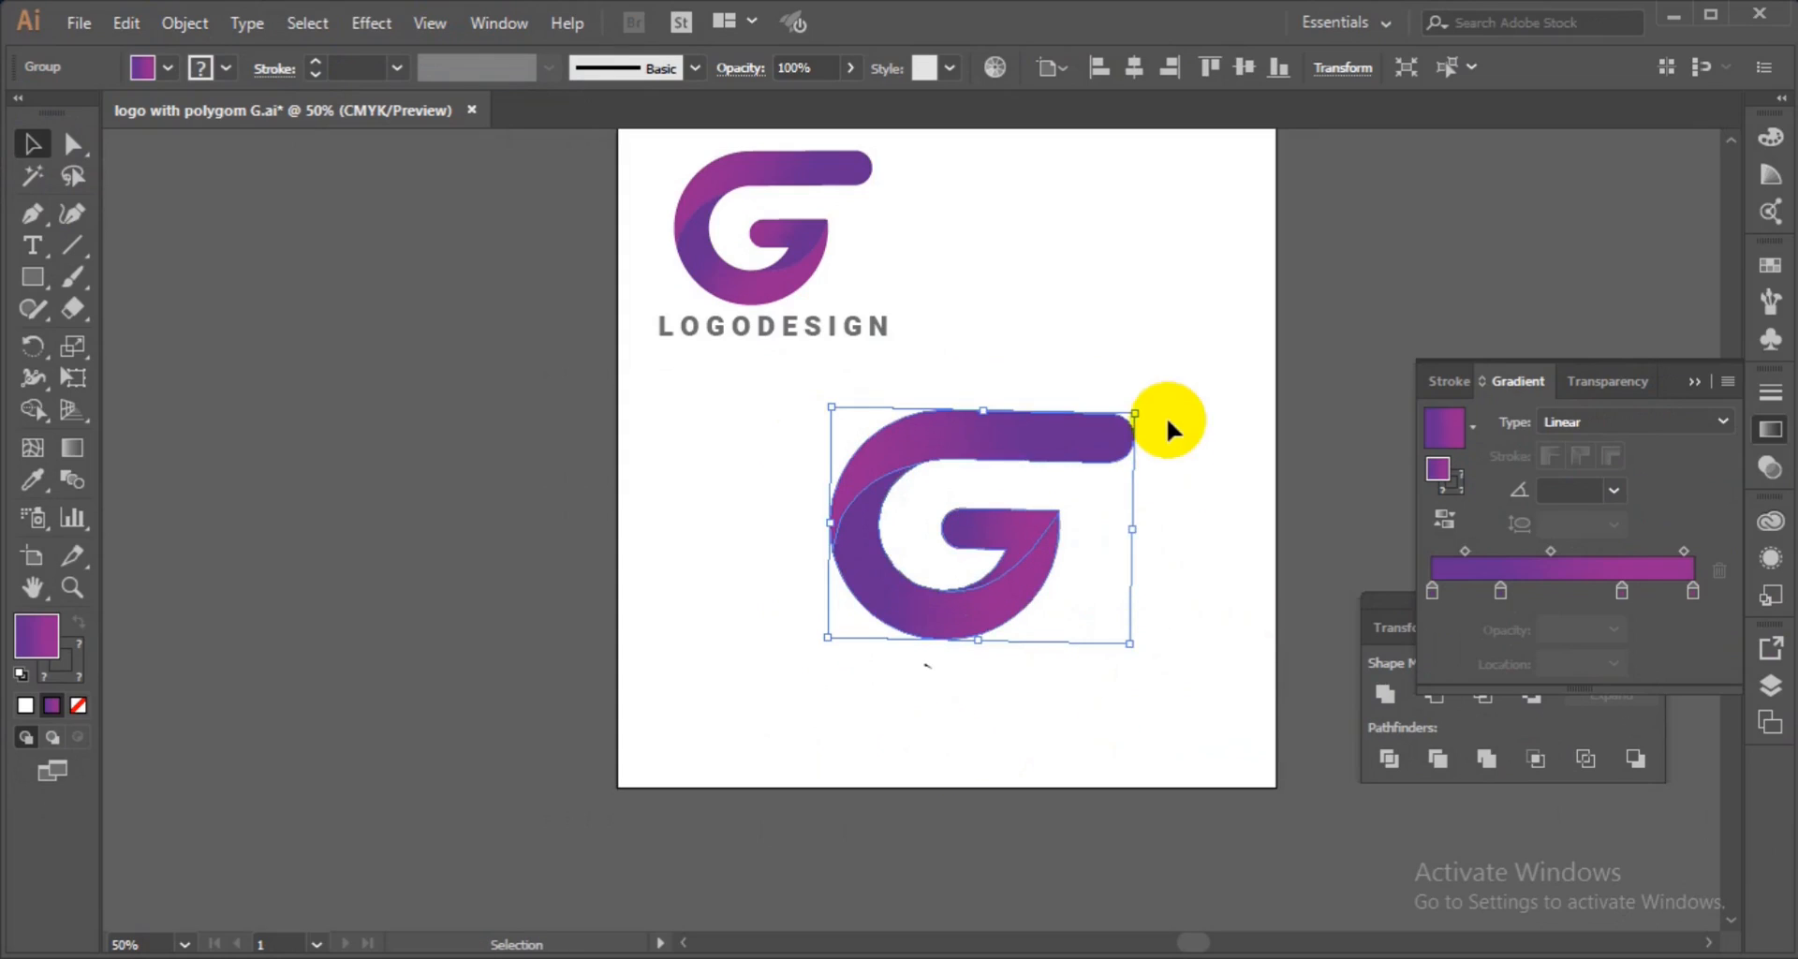
{"action": "left_click", "coordinate": [1077, 290]}
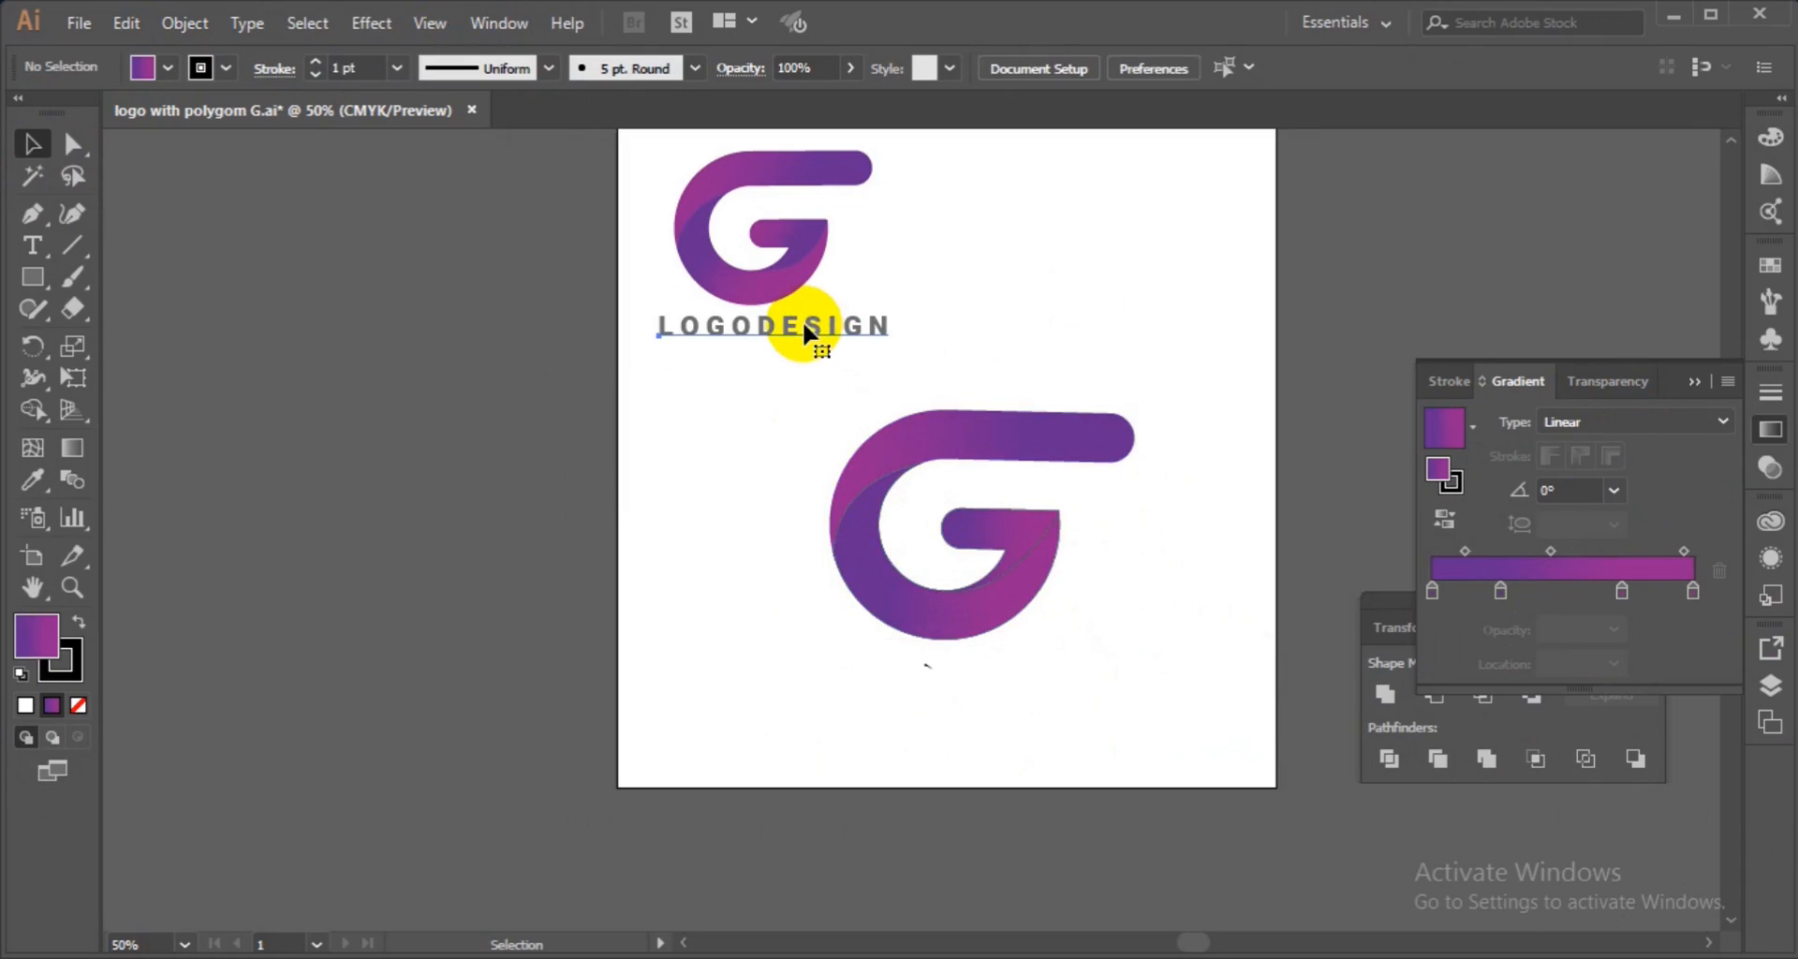
Move the LOGODESIGN text under the new G and enlarge it to about 63 pt to match the letter's width.
{"action": "left_click", "coordinate": [763, 335]}
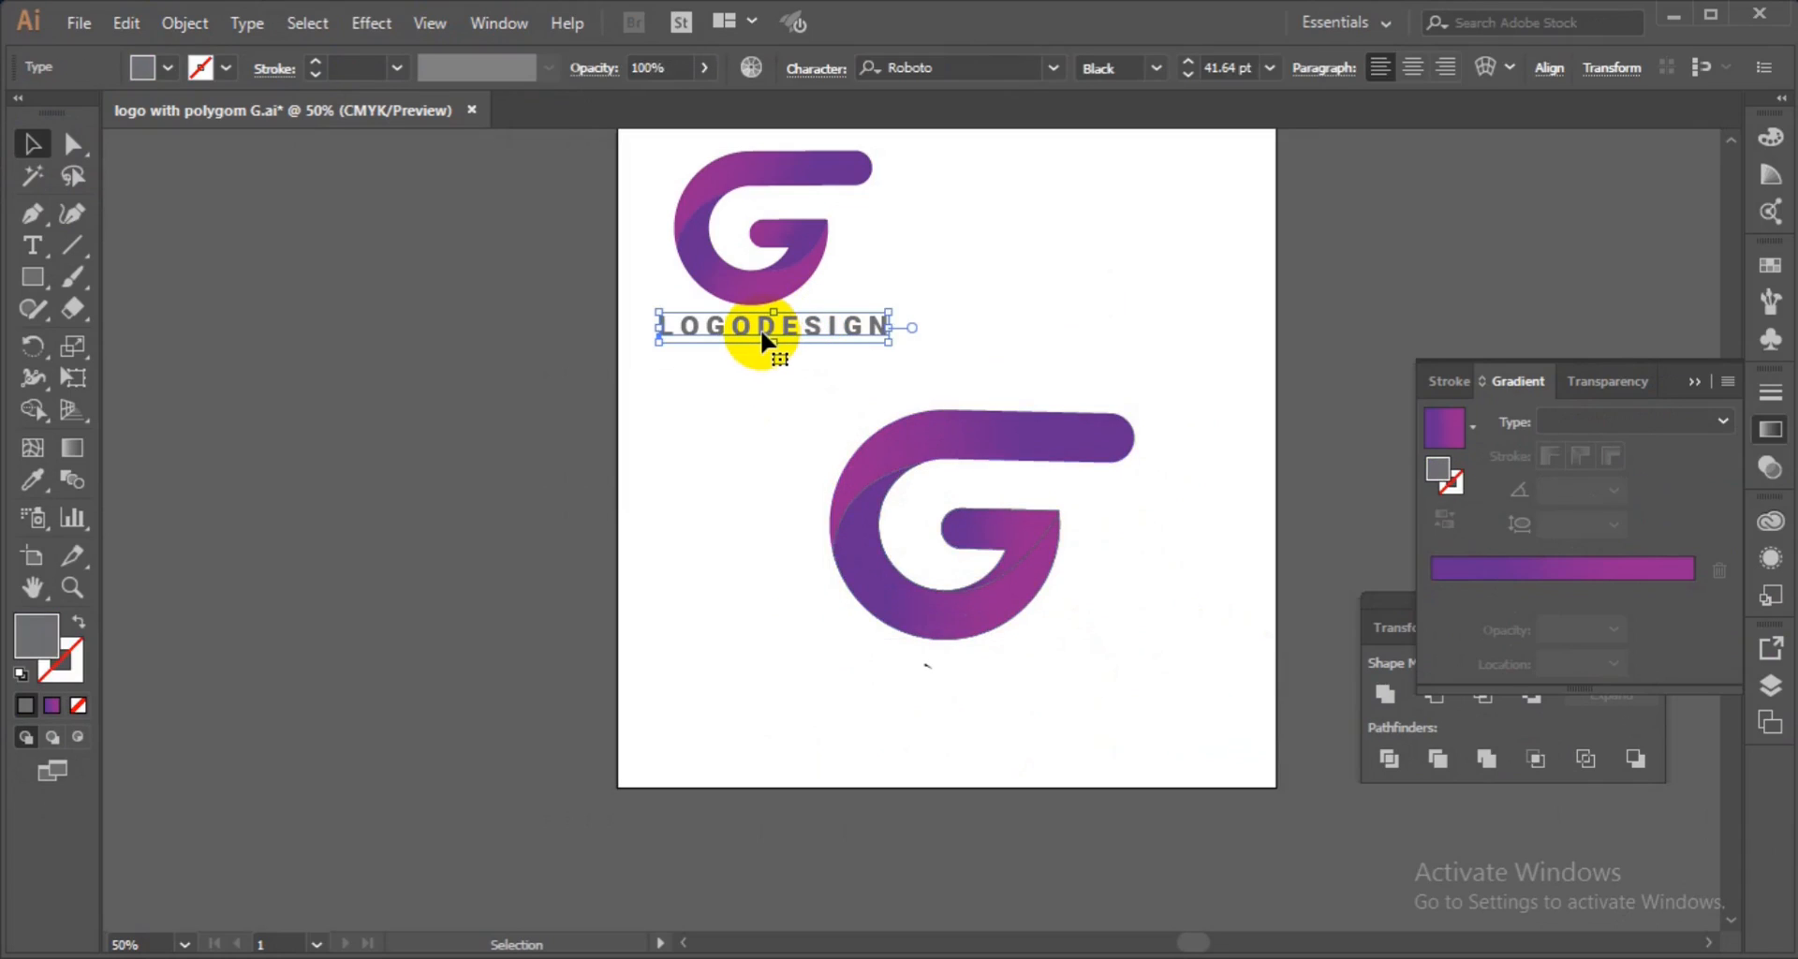
{"action": "left_click_drag", "start_coordinate": [763, 337], "coordinate": [933, 665]}
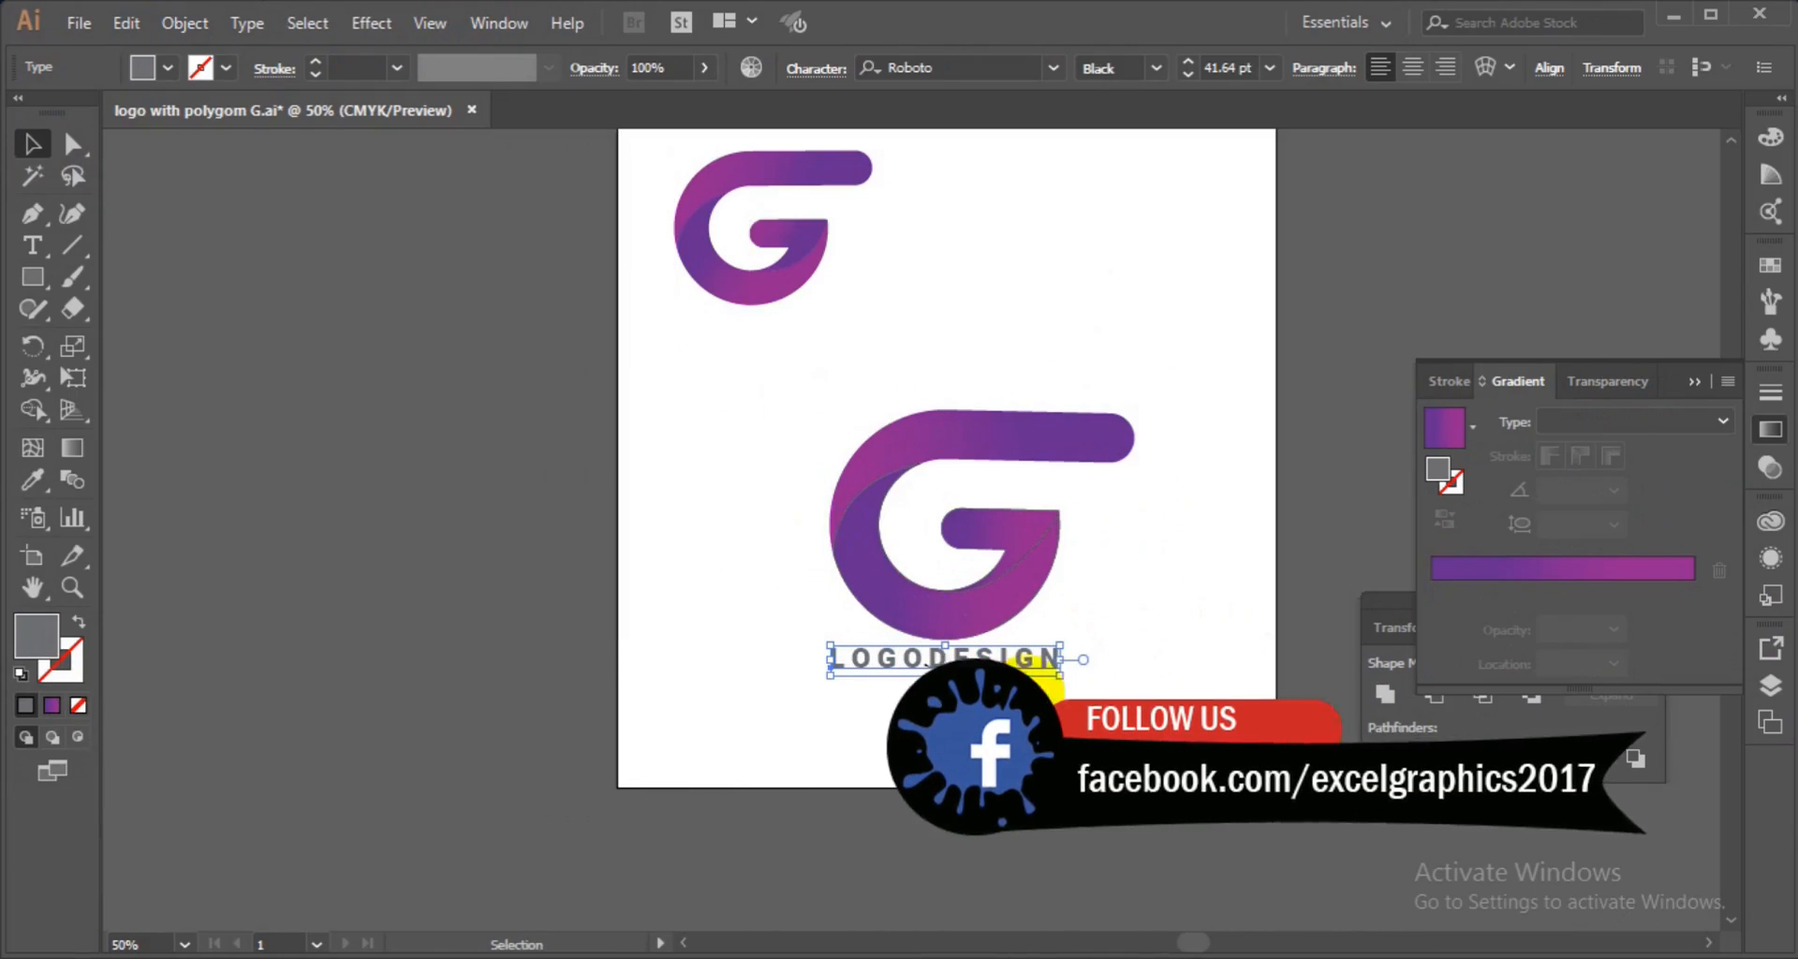
{"action": "left_click", "coordinate": [1061, 681]}
{"action": "left_click_drag", "start_coordinate": [1061, 681], "coordinate": [1115, 695]}
{"action": "left_click_drag", "start_coordinate": [938, 661], "coordinate": [938, 684]}
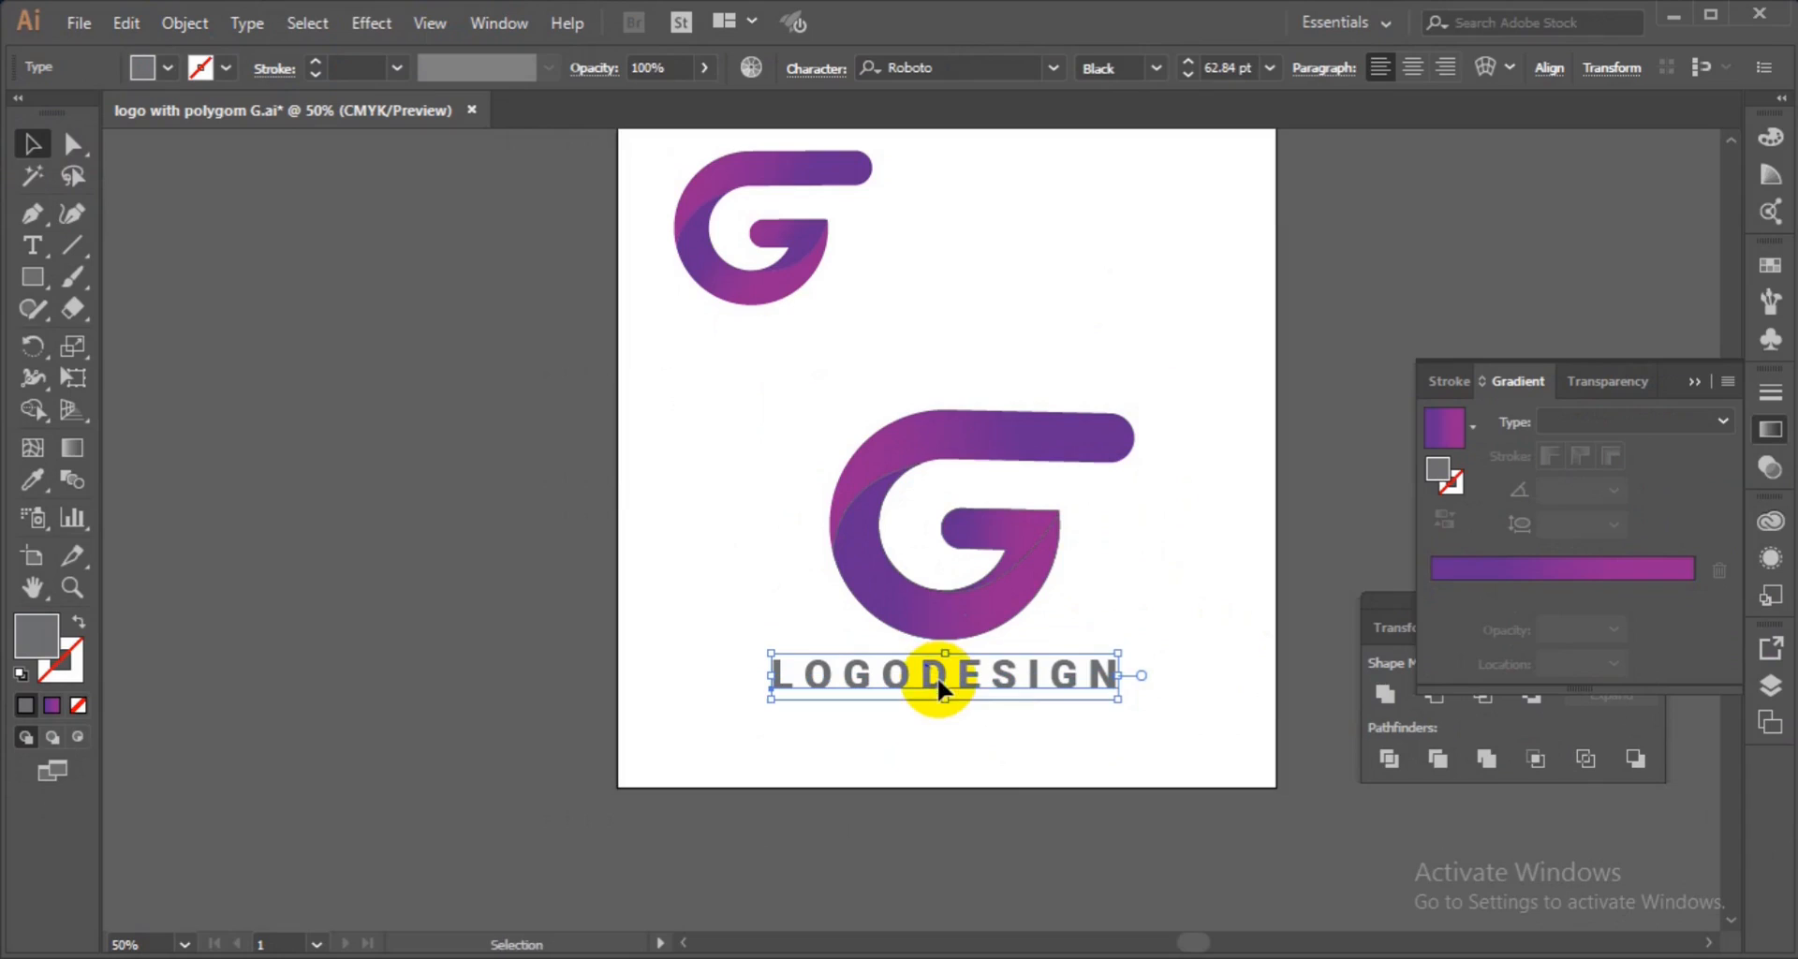
Select the text together with the G and center them horizontally on each other.
{"action": "left_click", "coordinate": [964, 597], "text": "shift"}
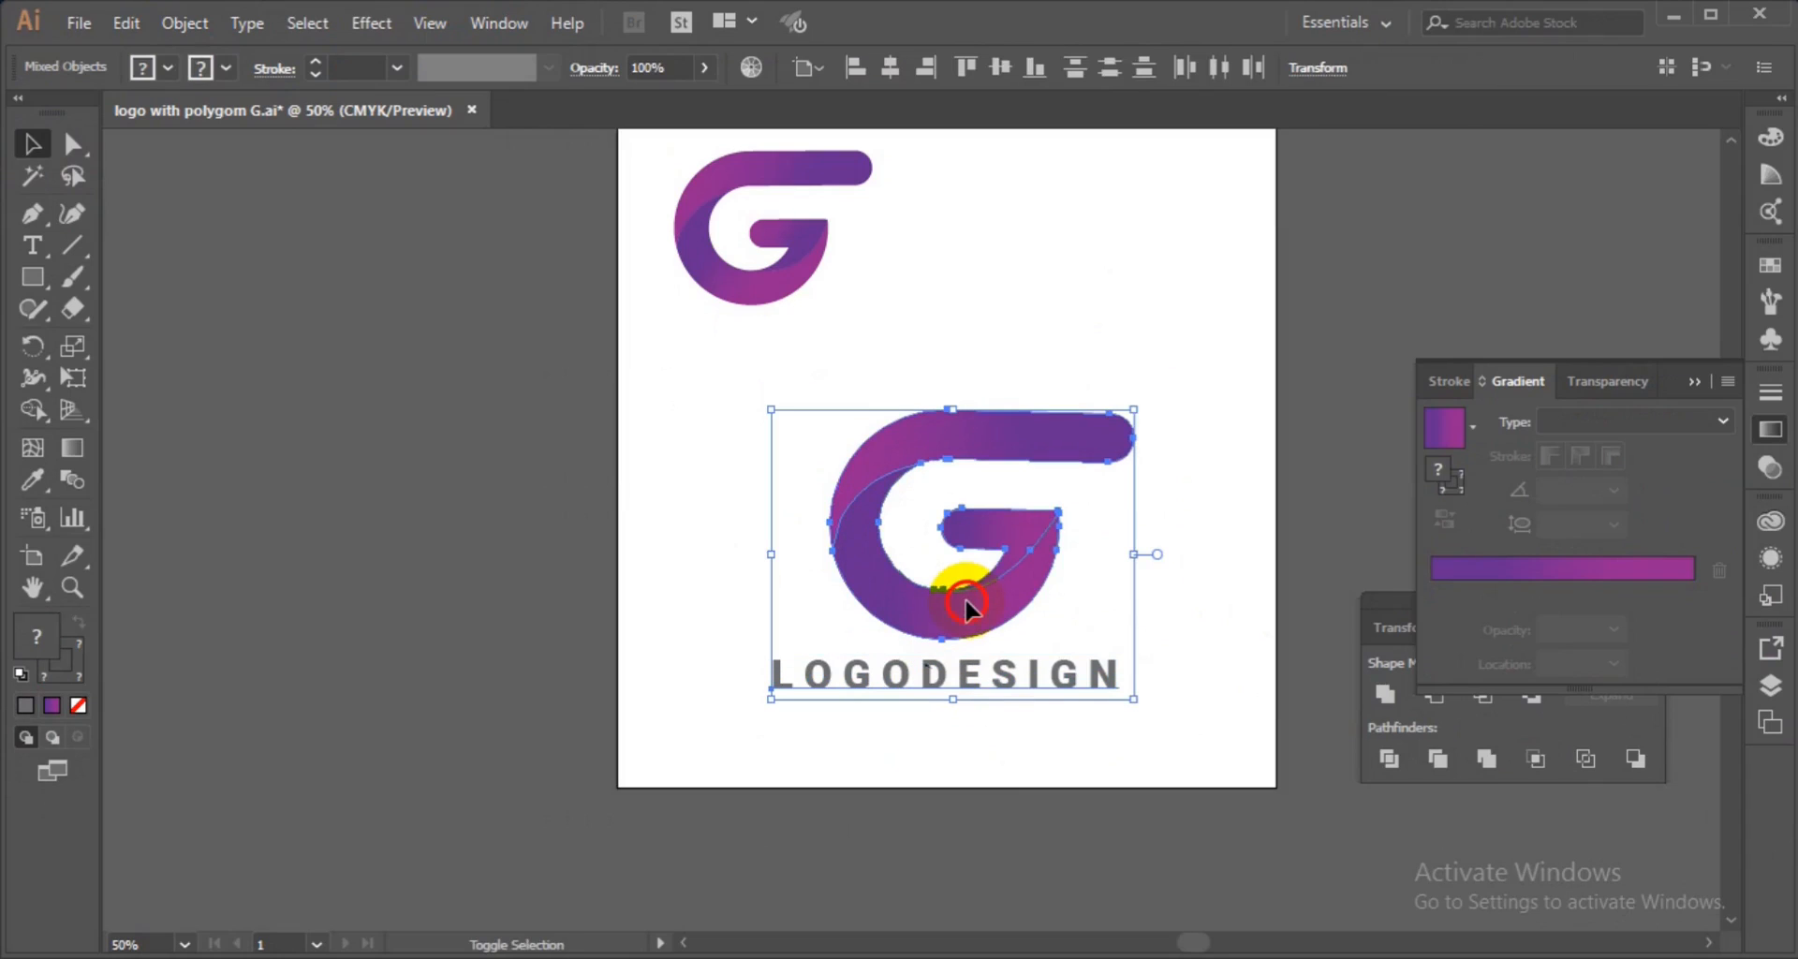
{"action": "left_click", "coordinate": [886, 82]}
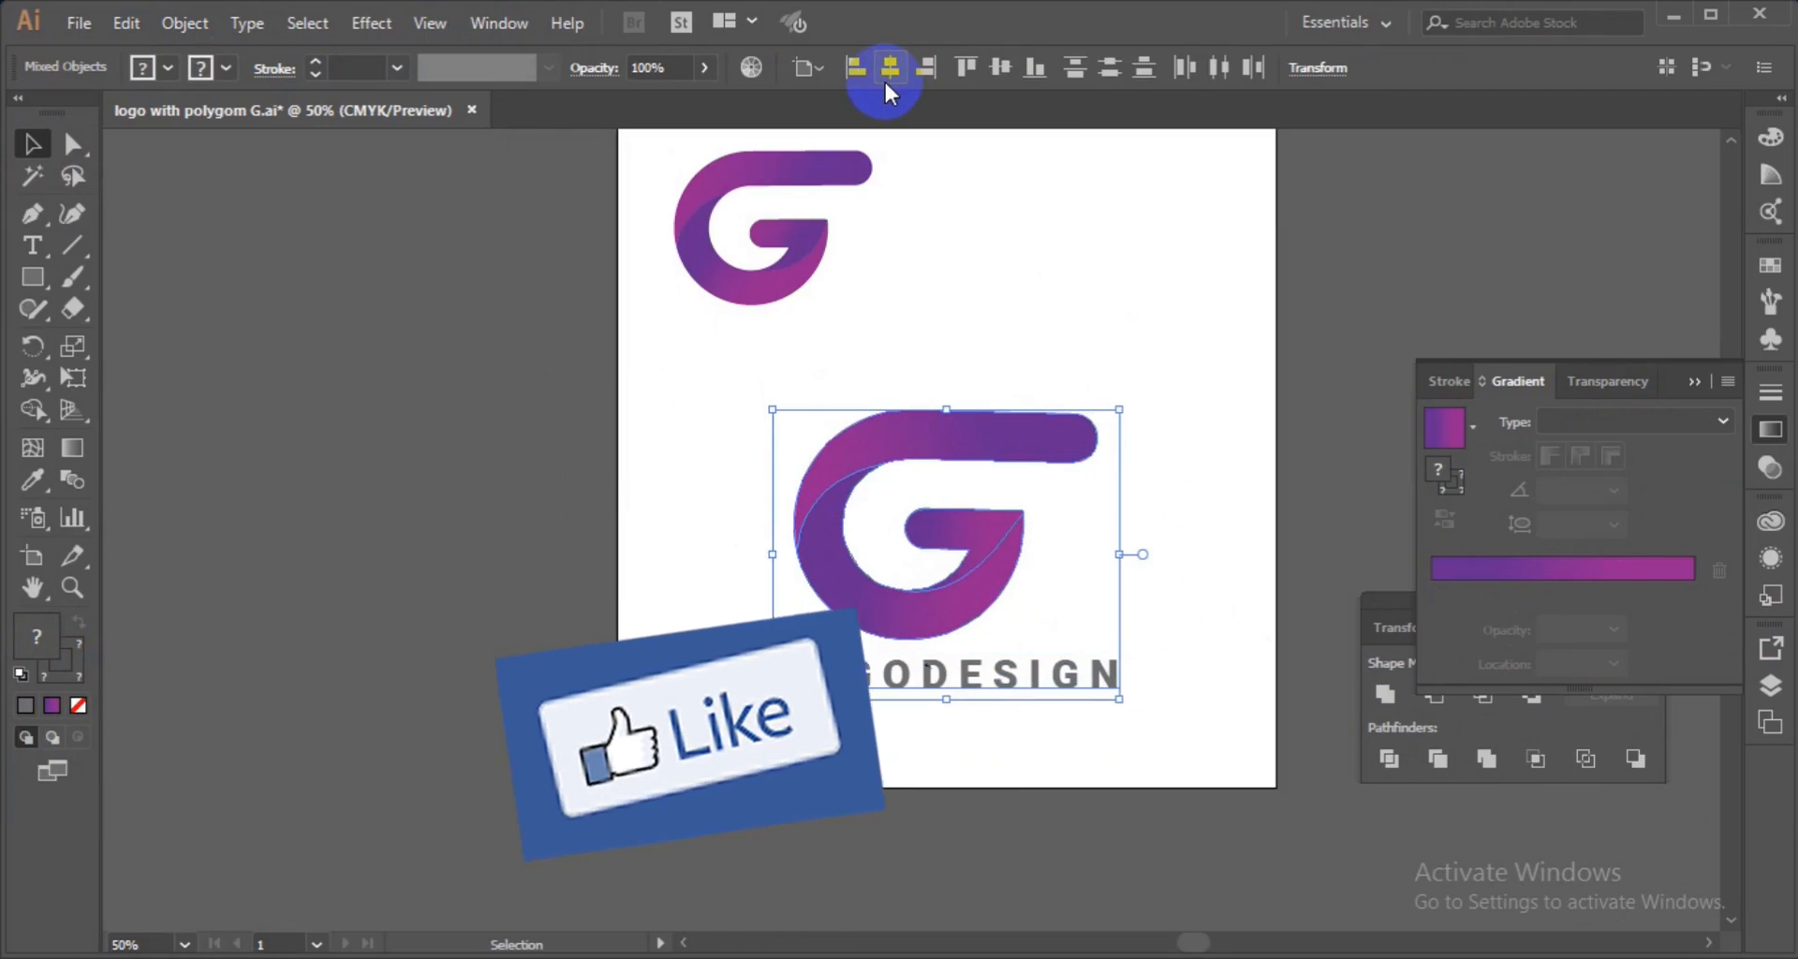